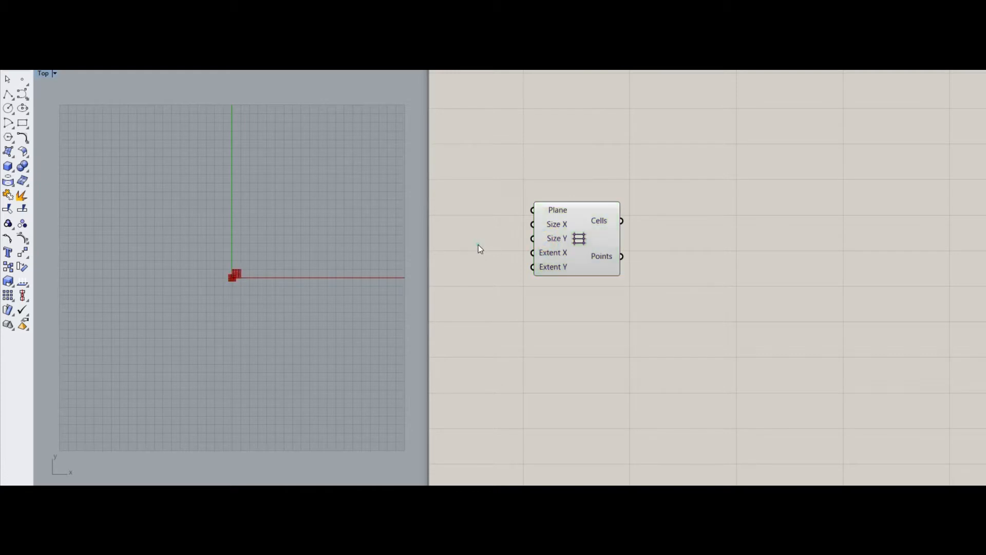
- Add a Number parameter to the canvas, placed in front of the grid component's inputs
{"action": "double_click", "coordinate": [466, 244]}
{"action": "type", "text": "nu"}
{"action": "key", "text": "Return"}
{"action": "scroll", "coordinate": [507, 253], "scroll_direction": "up", "scroll_amount": 3}
{"action": "right_click_drag", "start_coordinate": [506, 253], "coordinate": [662, 267]}
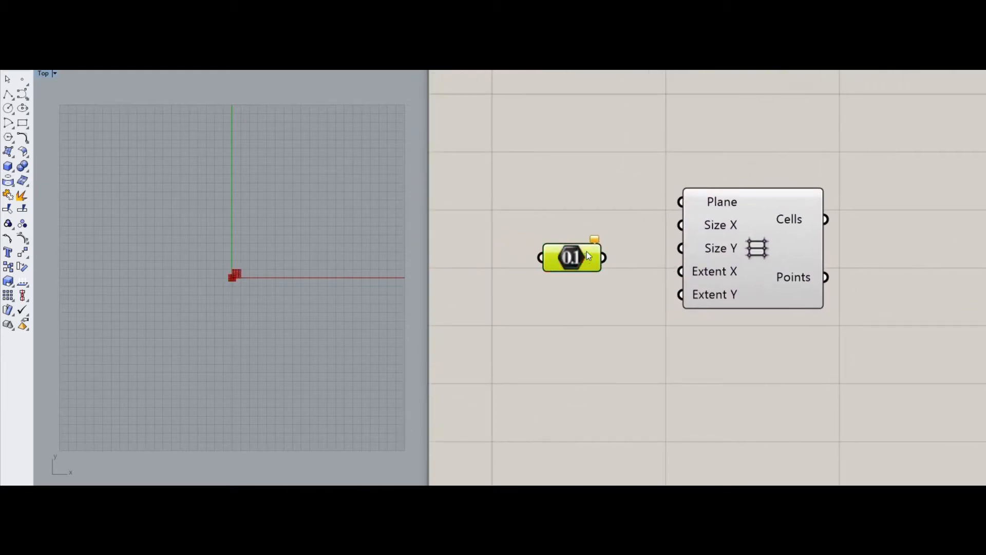
{"action": "left_click_drag", "start_coordinate": [587, 251], "coordinate": [609, 231]}
- Add a number slider with value 10 and connect it to the Number parameter
{"action": "double_click", "coordinate": [510, 235]}
{"action": "type", "text": "10"}
{"action": "key", "text": "Return"}
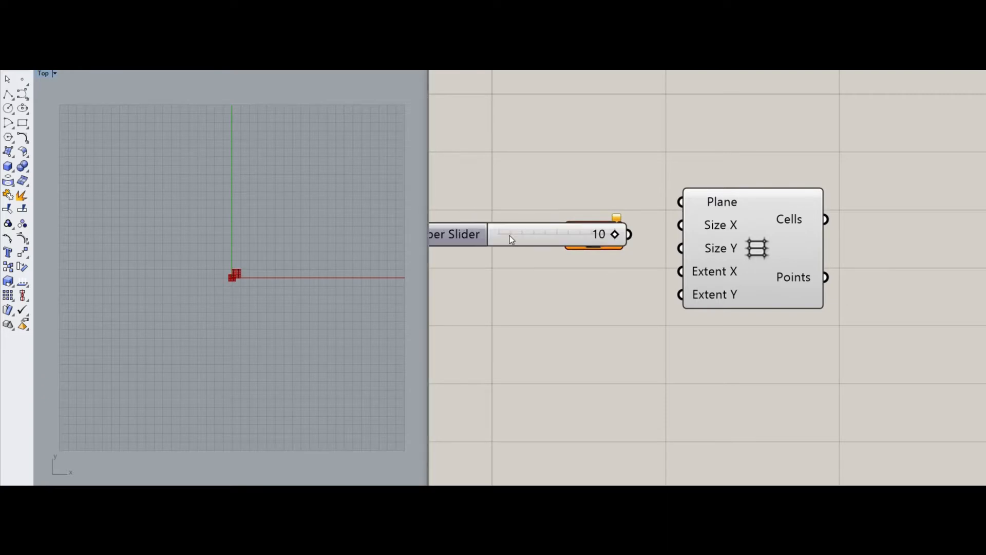
{"action": "left_click_drag", "start_coordinate": [533, 238], "coordinate": [452, 238]}
{"action": "right_click_drag", "start_coordinate": [453, 240], "coordinate": [537, 257]}
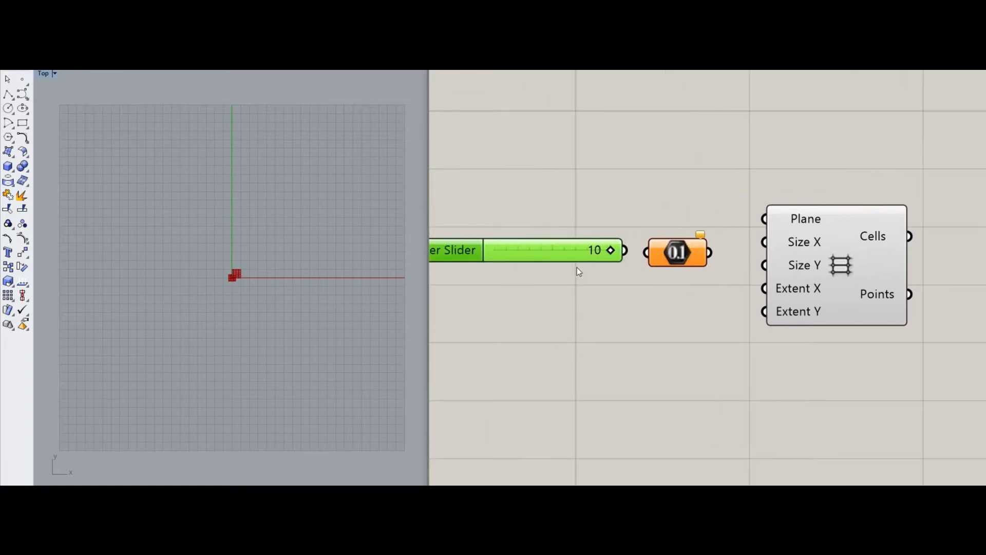
{"action": "left_click_drag", "start_coordinate": [651, 254], "coordinate": [648, 252]}
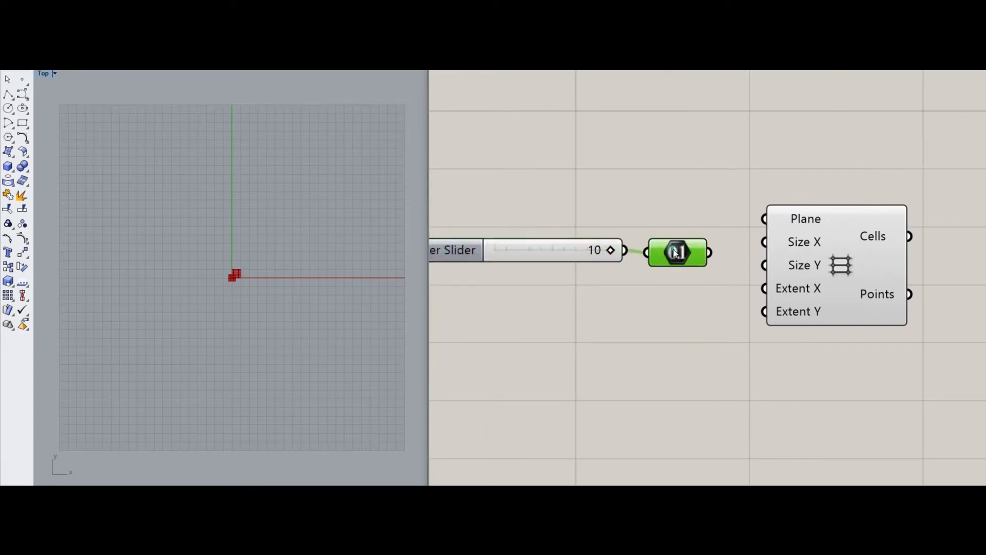
- Duplicate the slider and Number parameter pair beneath the original and set the copied slider to 1
{"action": "left_click_drag", "start_coordinate": [678, 214], "coordinate": [515, 295]}
{"action": "left_click_drag", "start_coordinate": [612, 259], "coordinate": [605, 332], "text": "alt"}
{"action": "left_click_drag", "start_coordinate": [516, 327], "coordinate": [496, 327]}
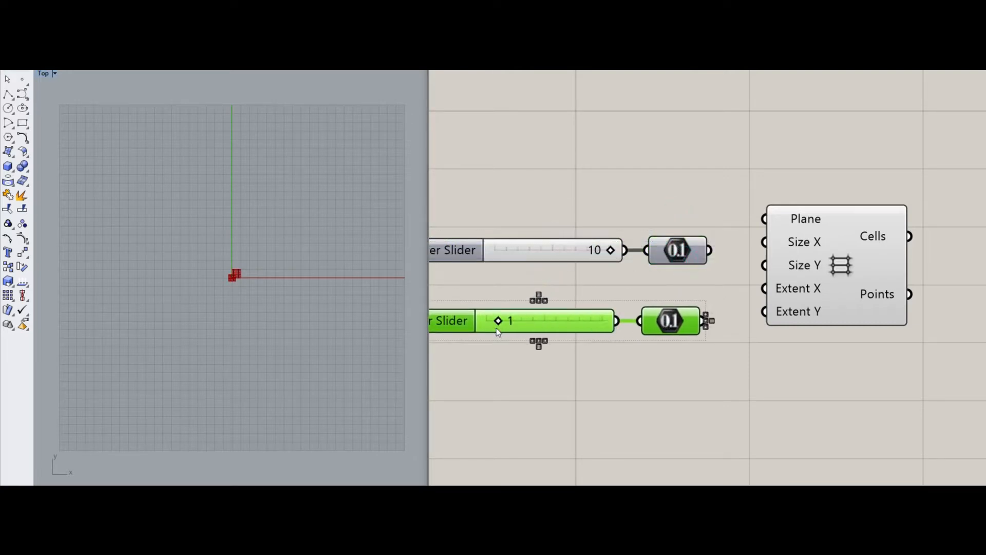
- Connect the 10 parameter to Size X and Size Y and the 1 parameter to Extent X and Extent Y, moving the grid component closer
{"action": "left_click", "coordinate": [626, 266]}
{"action": "left_click_drag", "start_coordinate": [704, 321], "coordinate": [765, 311]}
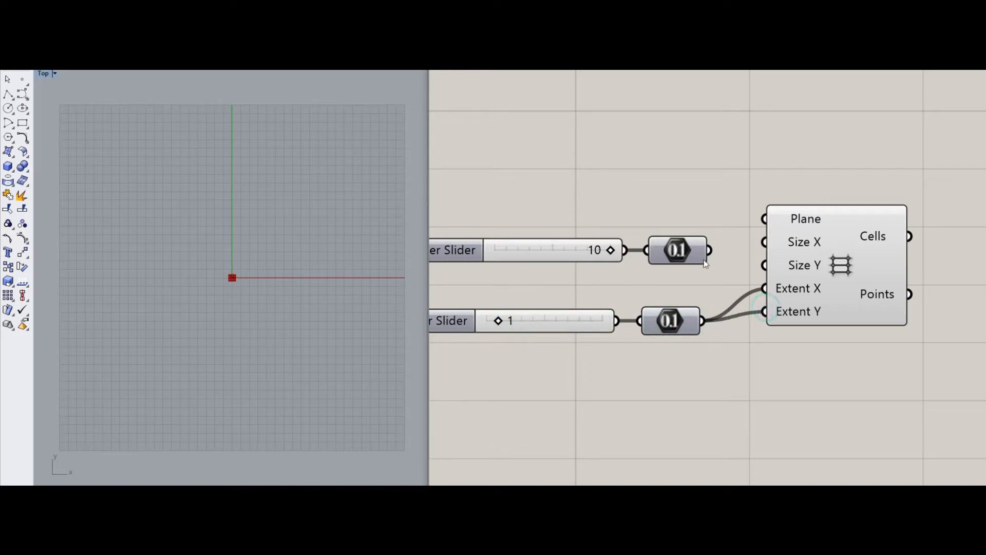
{"action": "left_click_drag", "start_coordinate": [764, 265], "coordinate": [709, 254]}
{"action": "left_click_drag", "start_coordinate": [814, 261], "coordinate": [774, 270]}
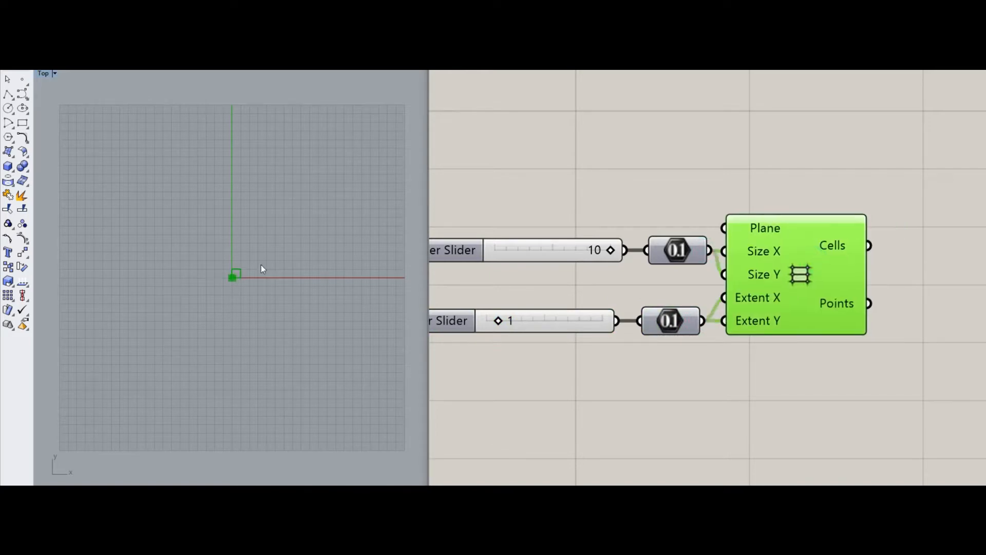
- Examine the single grid cell up close in the Top viewport
{"action": "scroll", "coordinate": [245, 270], "scroll_direction": "up", "scroll_amount": 12}
{"action": "scroll", "coordinate": [224, 292], "scroll_direction": "up", "scroll_amount": 3}
{"action": "scroll", "coordinate": [221, 293], "scroll_direction": "up", "scroll_amount": 1}
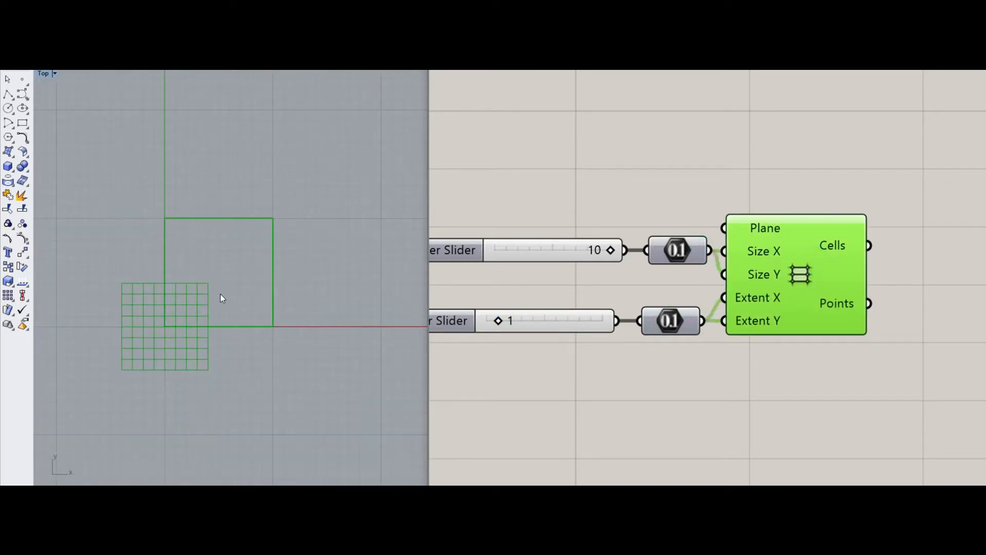
{"action": "right_click_drag", "start_coordinate": [220, 293], "coordinate": [253, 319]}
{"action": "scroll", "coordinate": [267, 293], "scroll_direction": "up", "scroll_amount": 1}
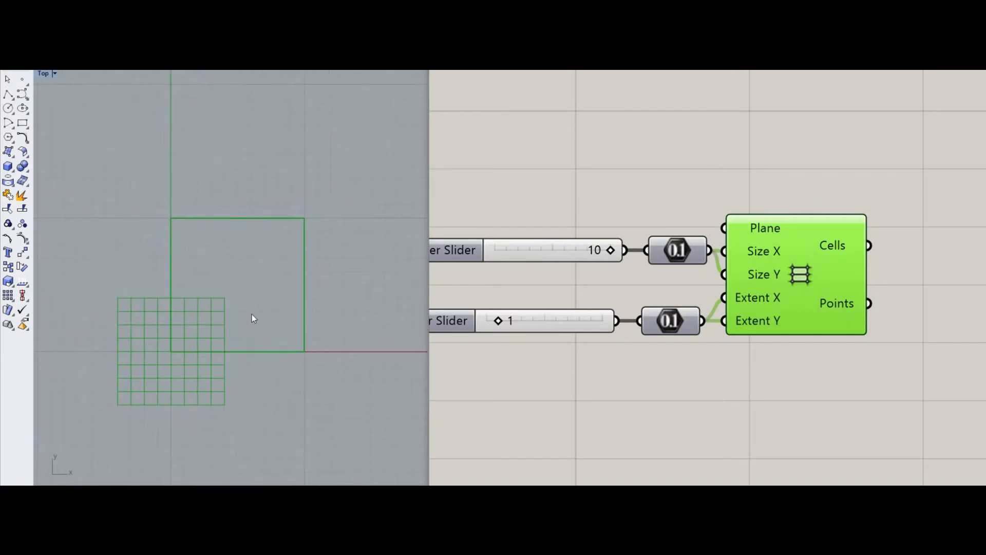
{"action": "left_click", "coordinate": [574, 280]}
- Add a Deconstruct Brep component beyond the outputs of the grid component
{"action": "right_click_drag", "start_coordinate": [789, 236], "coordinate": [594, 233]}
{"action": "right_click_drag", "start_coordinate": [685, 222], "coordinate": [634, 234]}
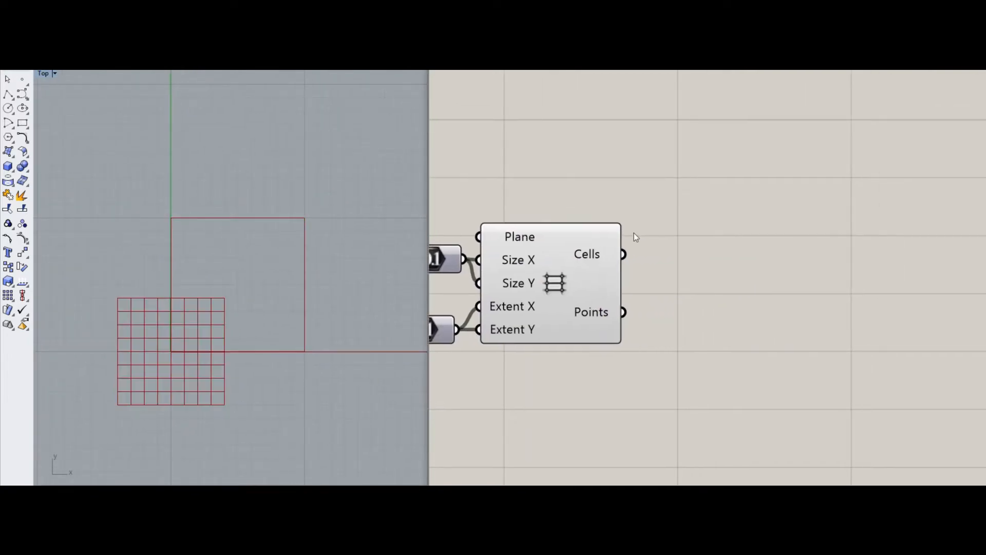
{"action": "double_click", "coordinate": [675, 210]}
{"action": "type", "text": "deco"}
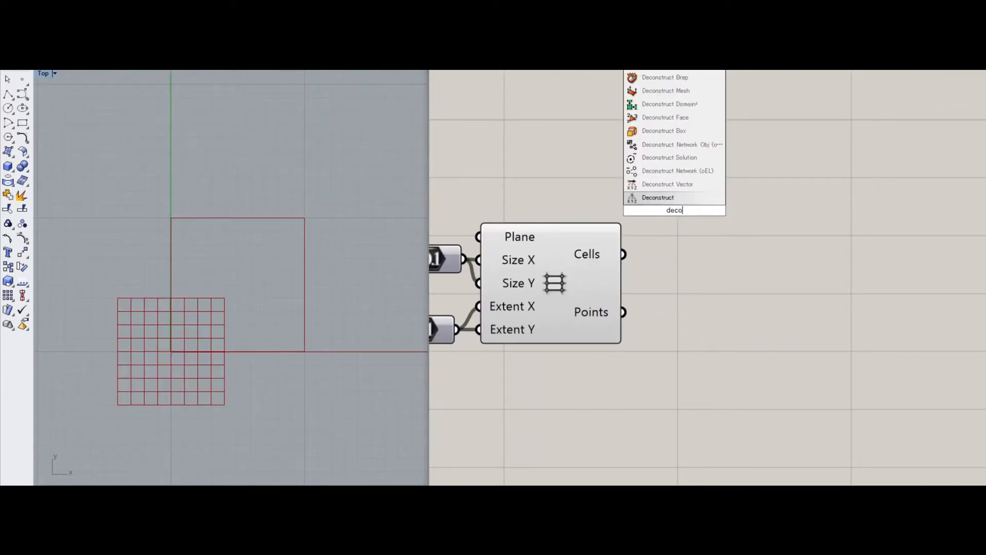
{"action": "key", "text": "Up"}
{"action": "key", "text": "Up"}
{"action": "key", "text": "Up"}
{"action": "key", "text": "Up"}
{"action": "key", "text": "Up"}
{"action": "key", "text": "Up"}
{"action": "key", "text": "Up"}
{"action": "key", "text": "Up"}
{"action": "key", "text": "Up"}
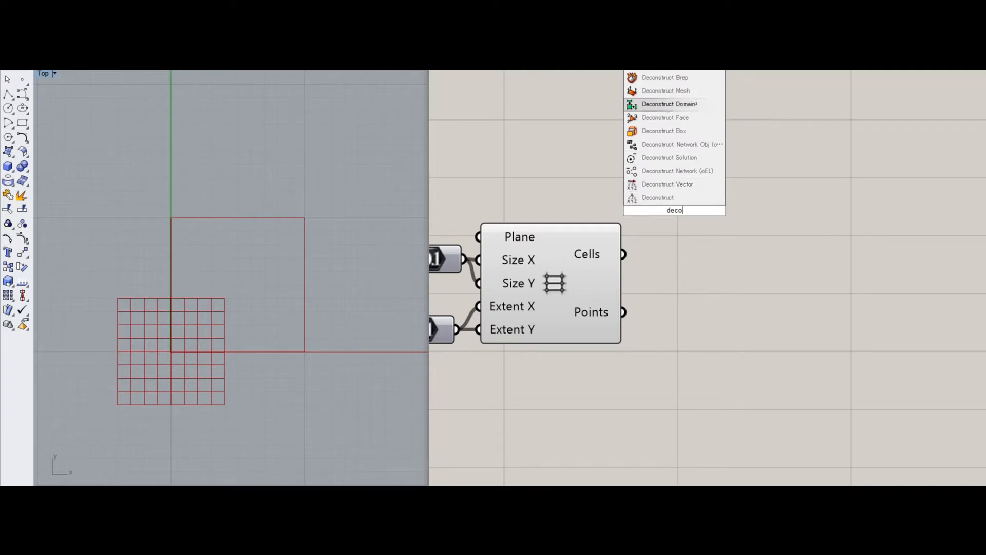
{"action": "key", "text": "Return"}
{"action": "left_click_drag", "start_coordinate": [673, 218], "coordinate": [736, 222]}
- Connect the grid's Cells output to the Brep input of Deconstruct Brep
{"action": "left_click", "coordinate": [723, 267]}
{"action": "right_click_drag", "start_coordinate": [723, 267], "coordinate": [643, 269]}
{"action": "left_click_drag", "start_coordinate": [575, 261], "coordinate": [670, 248]}
{"action": "left_click", "coordinate": [734, 316]}
- Add a List Item component and place it above and beyond Deconstruct Brep's outputs
{"action": "right_click_drag", "start_coordinate": [866, 214], "coordinate": [729, 231]}
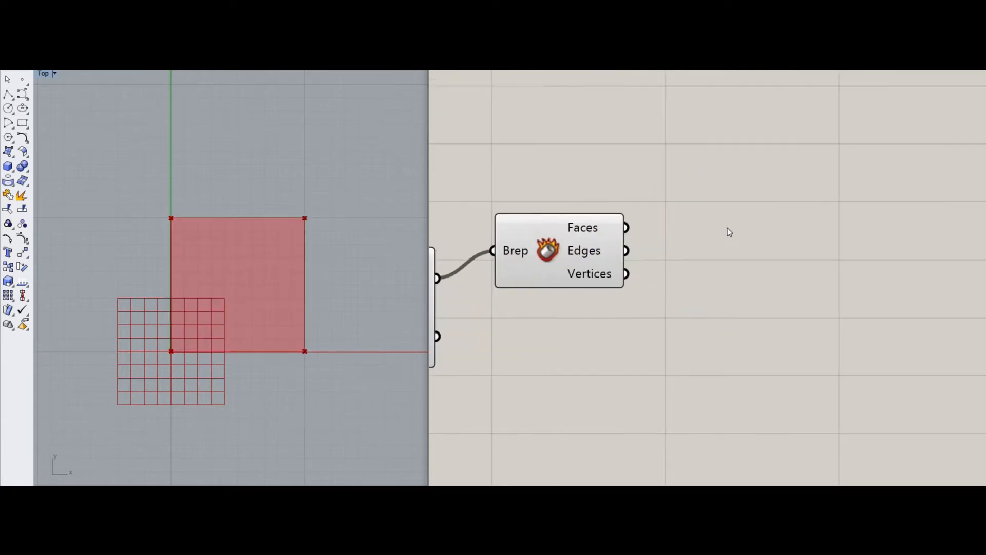
{"action": "double_click", "coordinate": [729, 231]}
{"action": "type", "text": "list"}
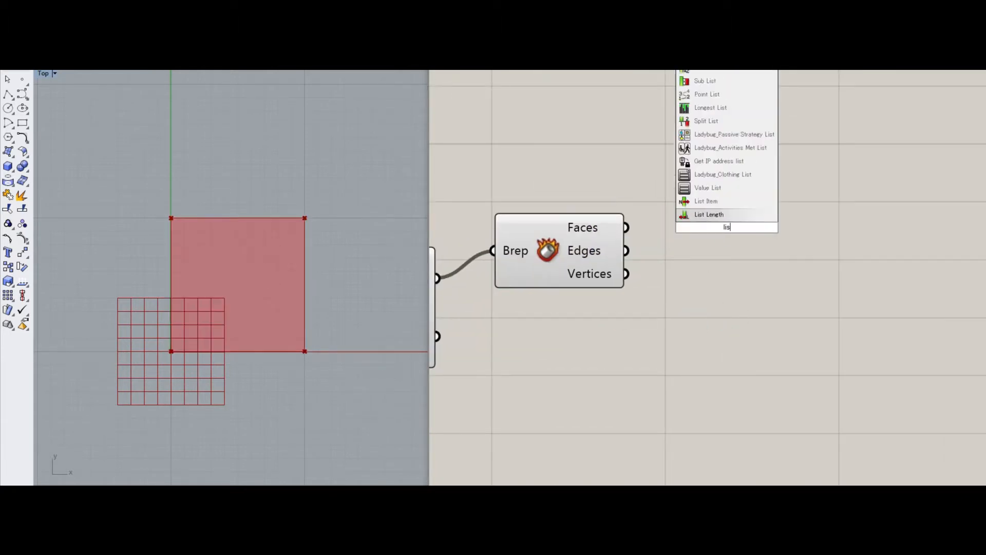
{"action": "key", "text": "Up"}
{"action": "key", "text": "Up"}
{"action": "key", "text": "Up"}
{"action": "key", "text": "Up"}
{"action": "key", "text": "Up"}
{"action": "key", "text": "Up"}
{"action": "key", "text": "Up"}
{"action": "key", "text": "Up"}
{"action": "key", "text": "Up"}
{"action": "key", "text": "Up"}
{"action": "key", "text": "Return"}
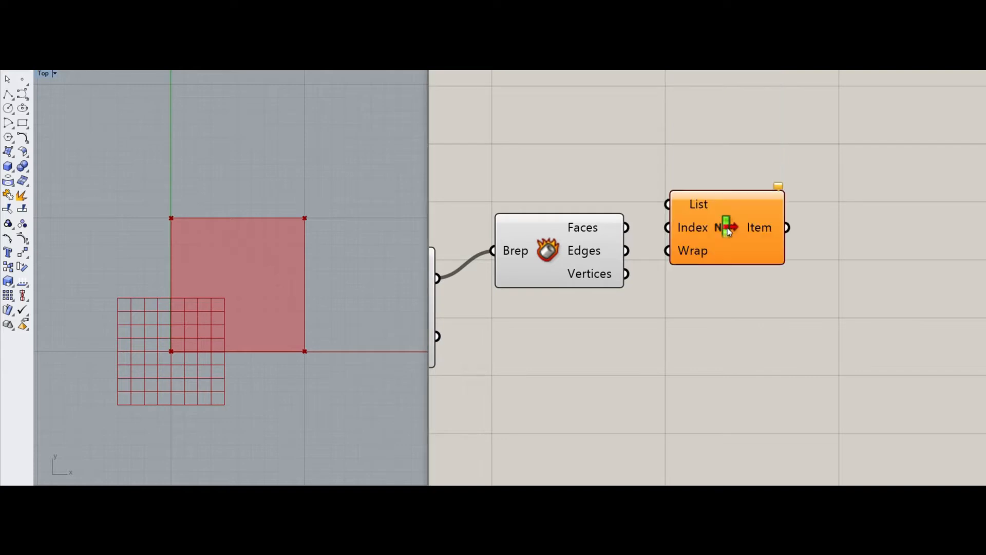
{"action": "left_click", "coordinate": [727, 231]}
{"action": "left_click_drag", "start_coordinate": [728, 231], "coordinate": [779, 198]}
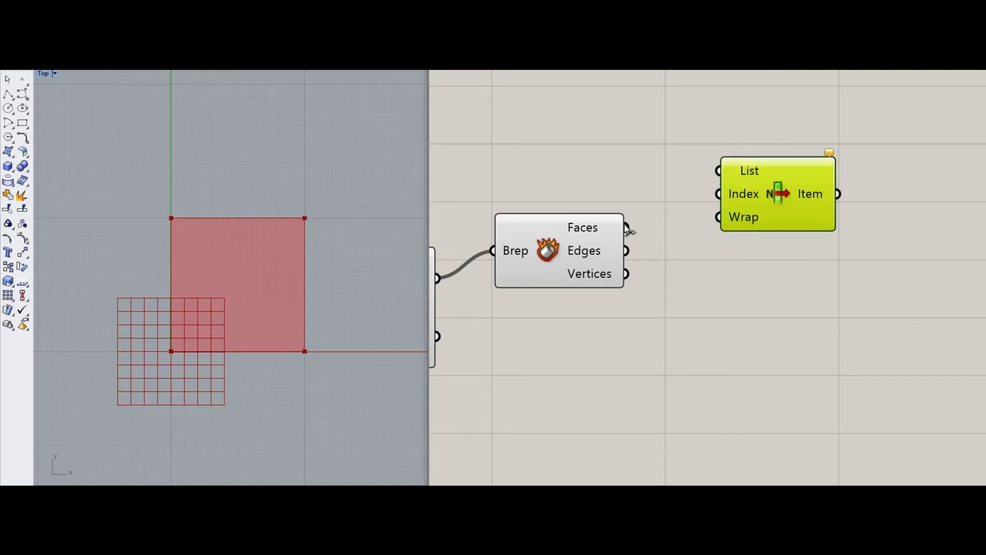
- Connect the Faces output to the List Item's List input and duplicate the List Item beneath it
{"action": "left_click_drag", "start_coordinate": [626, 227], "coordinate": [774, 299]}
{"action": "left_click", "coordinate": [769, 170]}
{"action": "key", "text": "ctrl+c"}
{"action": "key", "text": "ctrl+v"}
- Add a number slider with value 2 and connect it to the lower List Item's Index input
{"action": "double_click", "coordinate": [680, 335]}
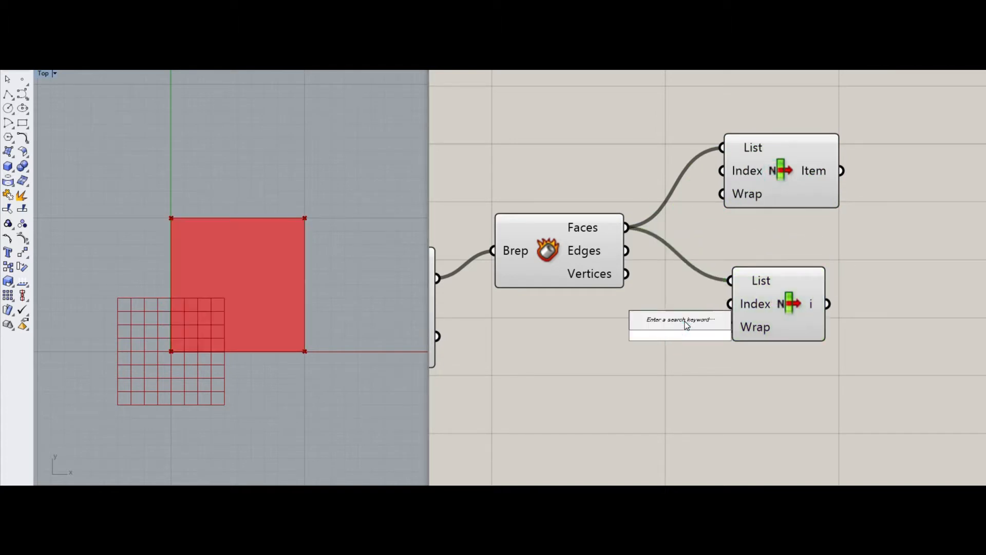
{"action": "type", "text": "2"}
{"action": "key", "text": "Return"}
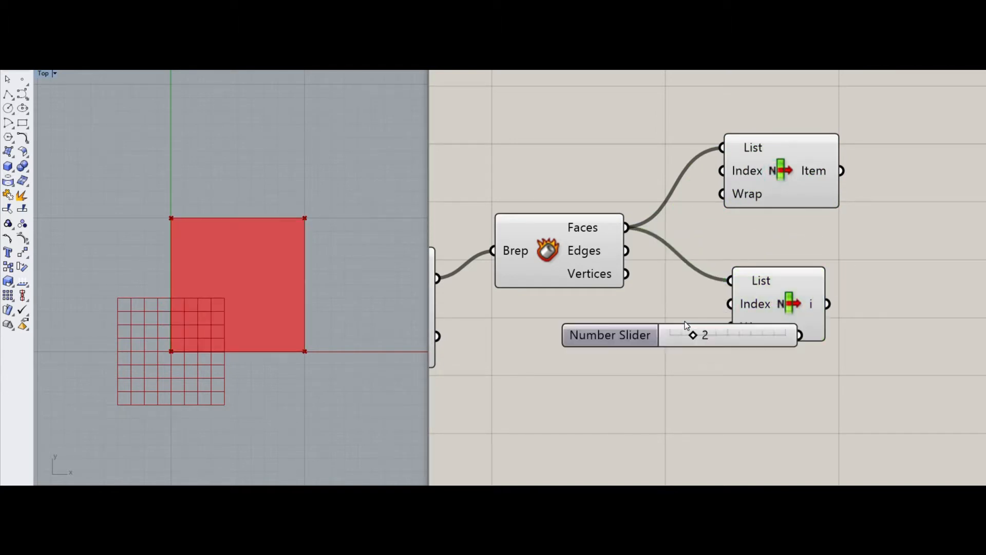
{"action": "left_click_drag", "start_coordinate": [720, 325], "coordinate": [730, 303]}
{"action": "left_click", "coordinate": [775, 298]}
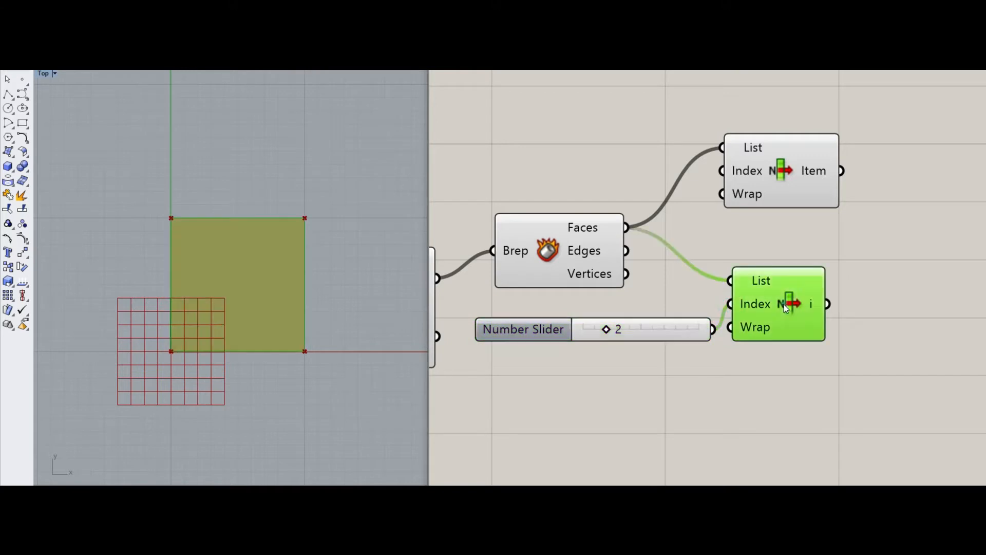
{"action": "left_click", "coordinate": [784, 263]}
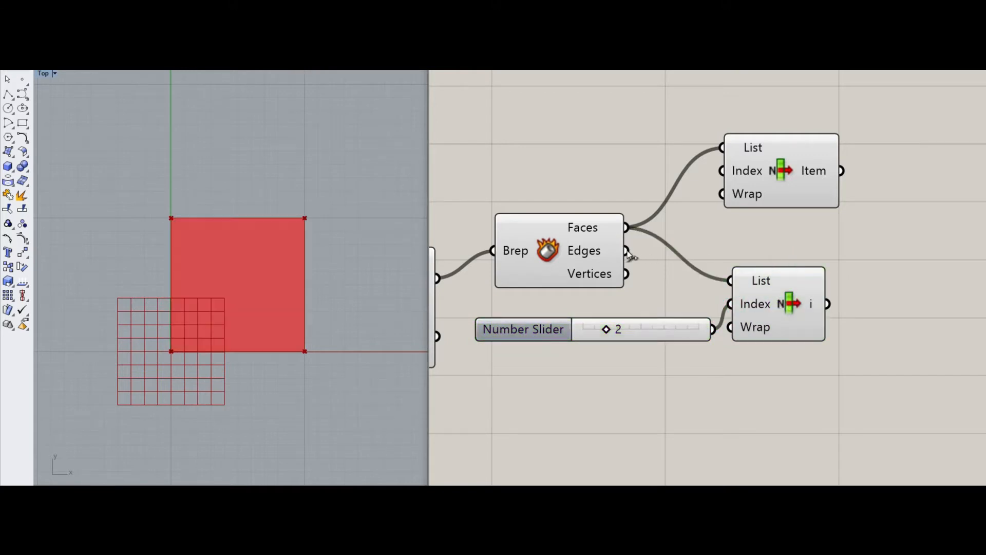
- Feed the Edges output instead of Faces into both List Items and check which edge each one picks
{"action": "left_click_drag", "start_coordinate": [627, 250], "coordinate": [729, 281]}
{"action": "left_click_drag", "start_coordinate": [627, 251], "coordinate": [722, 148]}
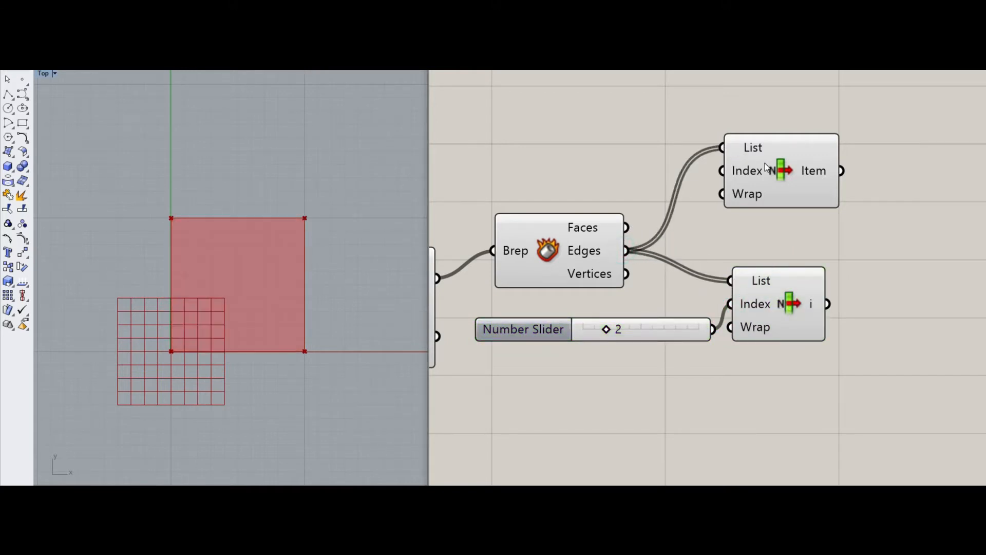
{"action": "left_click", "coordinate": [765, 167]}
{"action": "left_click", "coordinate": [768, 290]}
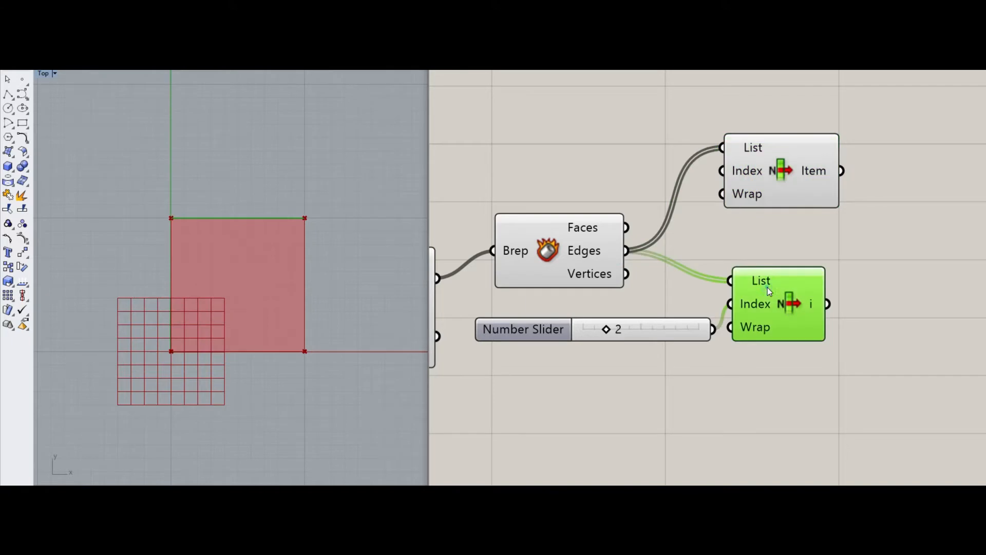
{"action": "left_click", "coordinate": [776, 229]}
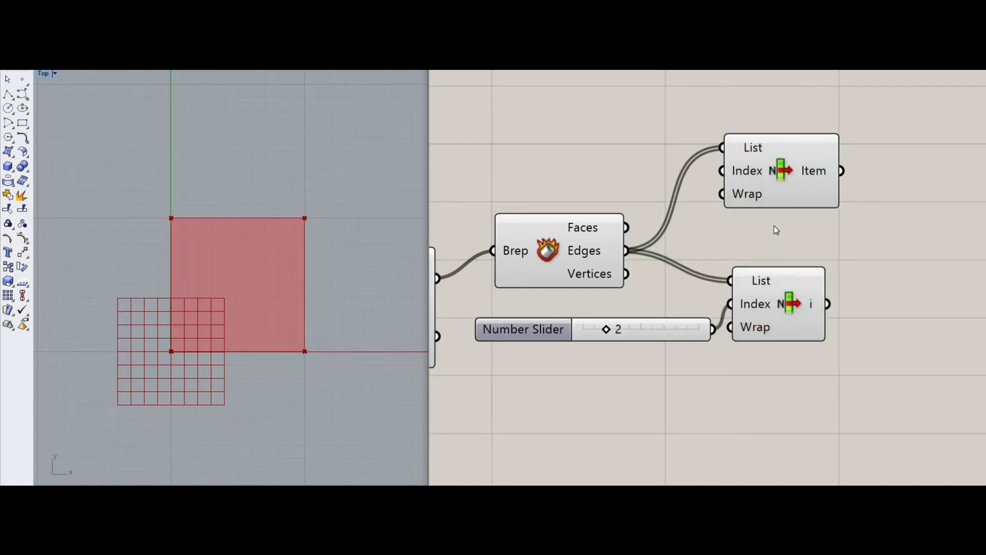
- Add a Divide Curve component beyond the upper List Item's output
{"action": "right_click_drag", "start_coordinate": [781, 231], "coordinate": [694, 225]}
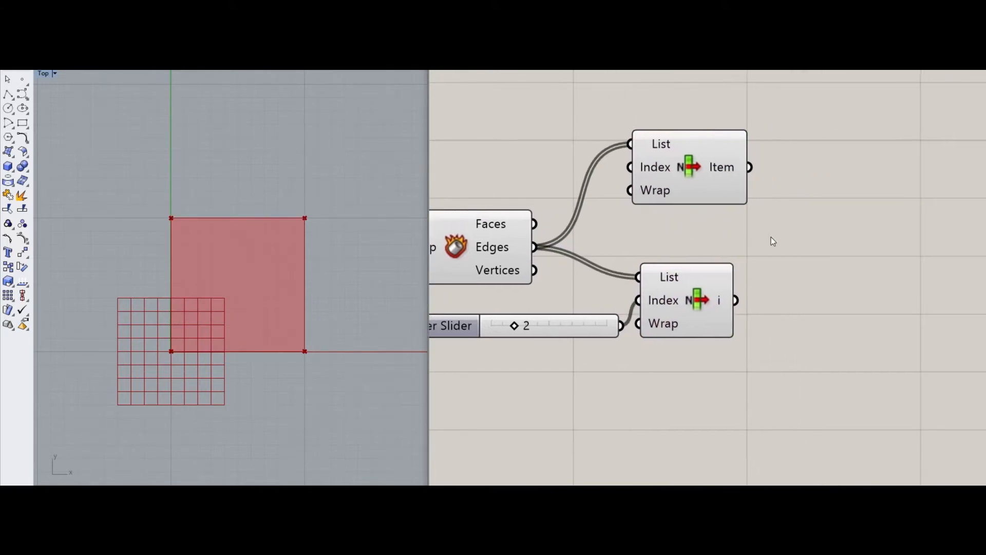
{"action": "right_click_drag", "start_coordinate": [771, 237], "coordinate": [636, 255]}
{"action": "double_click", "coordinate": [682, 215]}
{"action": "type", "text": "di"}
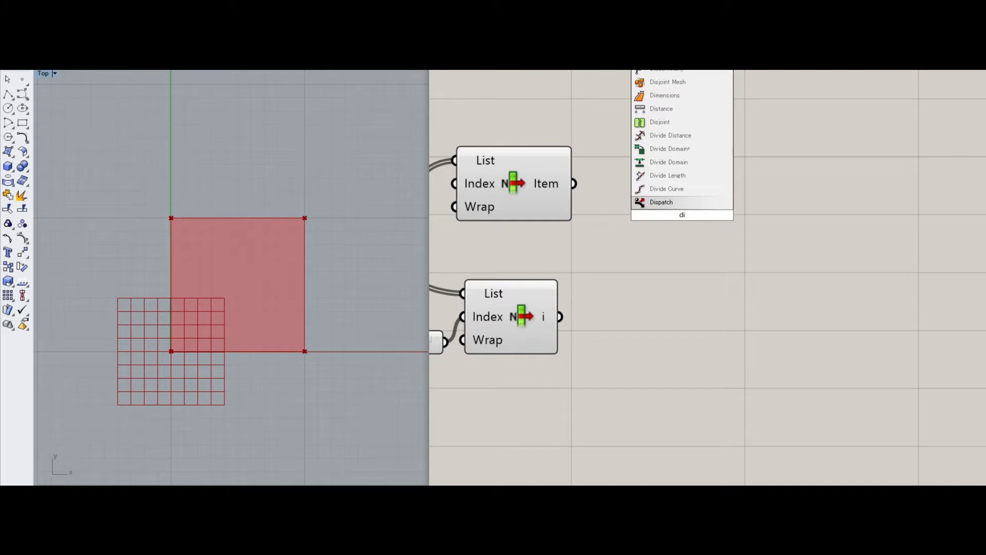
{"action": "key", "text": "Up"}
{"action": "key", "text": "Return"}
{"action": "left_click_drag", "start_coordinate": [683, 215], "coordinate": [763, 199]}
{"action": "left_click", "coordinate": [676, 271]}
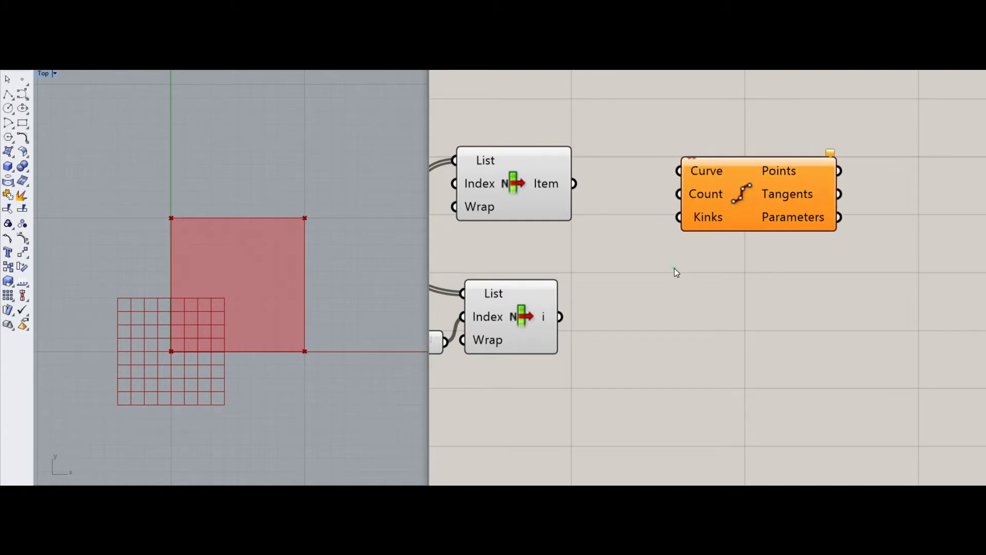
- Add a number slider with value 5 and place it between the two List Items
{"action": "double_click", "coordinate": [674, 268]}
{"action": "type", "text": "5"}
{"action": "key", "text": "Return"}
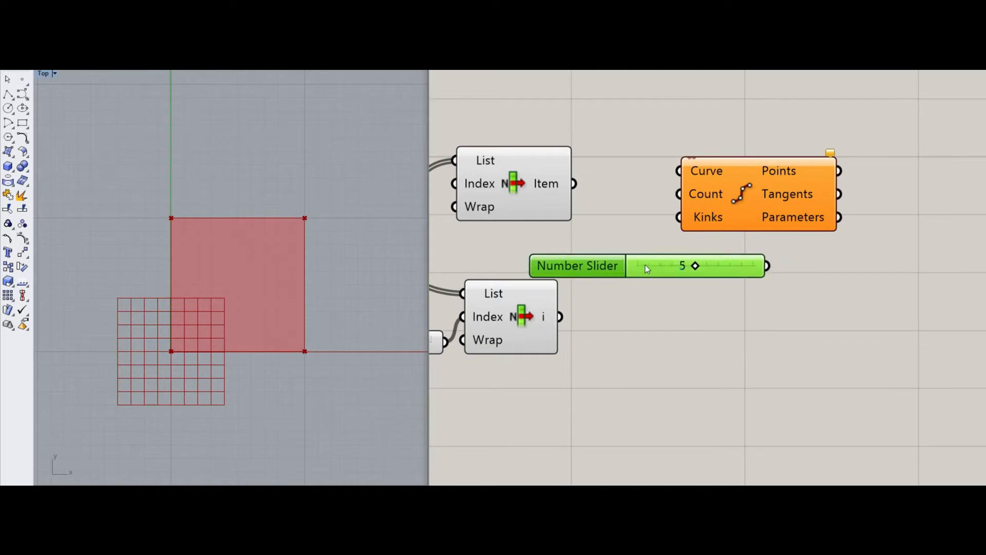
{"action": "left_click_drag", "start_coordinate": [645, 264], "coordinate": [568, 252]}
- Connect the upper List Item's output to Divide Curve's Curve input and duplicate Divide Curve beneath it
{"action": "right_click_drag", "start_coordinate": [765, 247], "coordinate": [791, 244]}
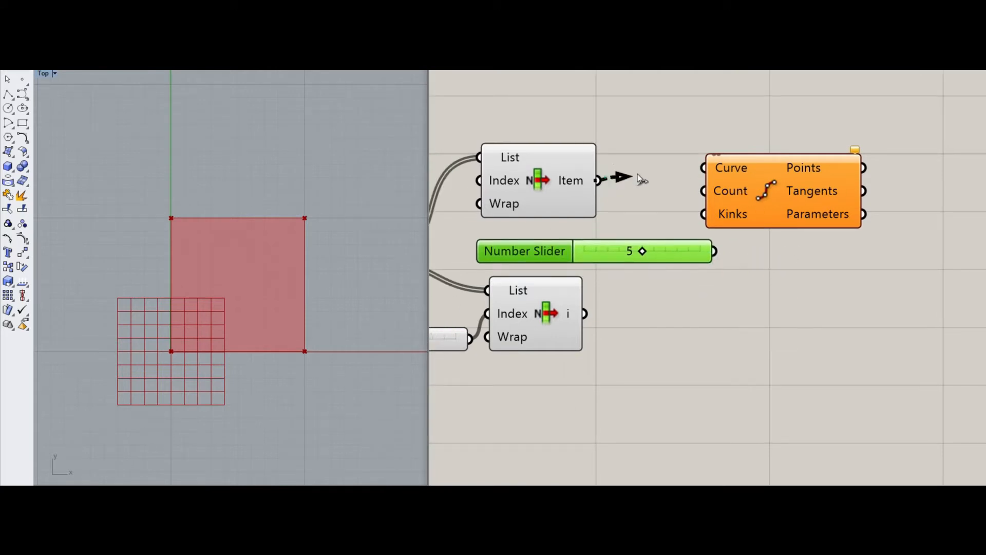
{"action": "left_click_drag", "start_coordinate": [636, 173], "coordinate": [708, 169]}
{"action": "left_click_drag", "start_coordinate": [777, 180], "coordinate": [798, 343]}
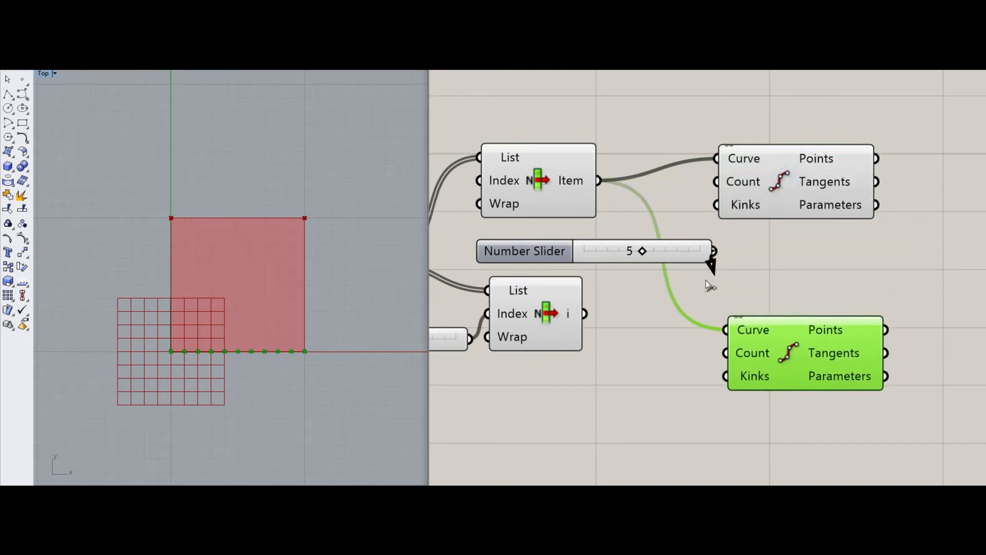
- Connect the slider set to 5 to the Count inputs of both Divide Curve components
{"action": "left_click_drag", "start_coordinate": [709, 284], "coordinate": [725, 352]}
{"action": "left_click_drag", "start_coordinate": [714, 250], "coordinate": [719, 181]}
{"action": "left_click", "coordinate": [802, 186]}
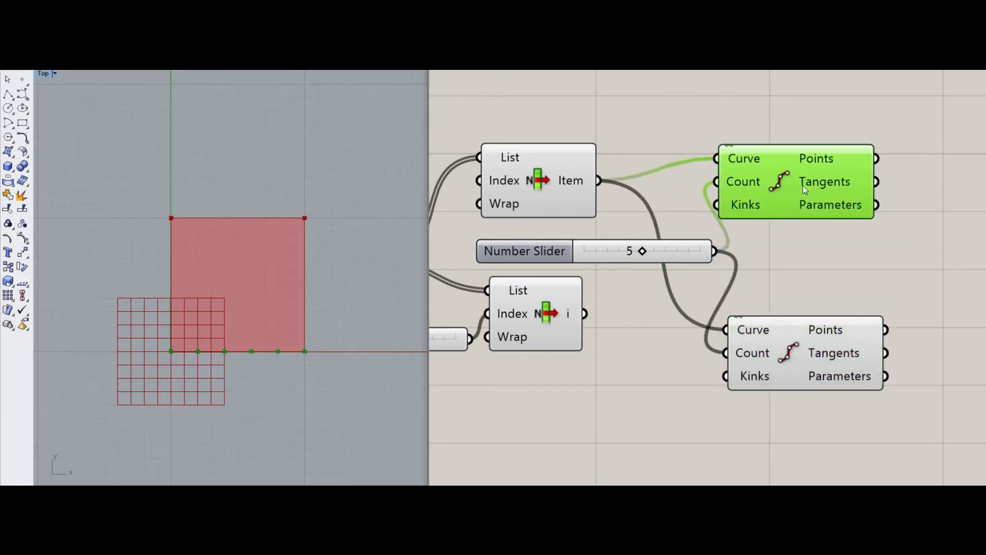
- Move both Divide Curve components slightly farther from the slider and check the lower one's division points
{"action": "left_click_drag", "start_coordinate": [802, 186], "coordinate": [818, 186]}
{"action": "left_click_drag", "start_coordinate": [788, 325], "coordinate": [804, 324]}
{"action": "left_click", "coordinate": [793, 202]}
{"action": "left_click", "coordinate": [805, 267]}
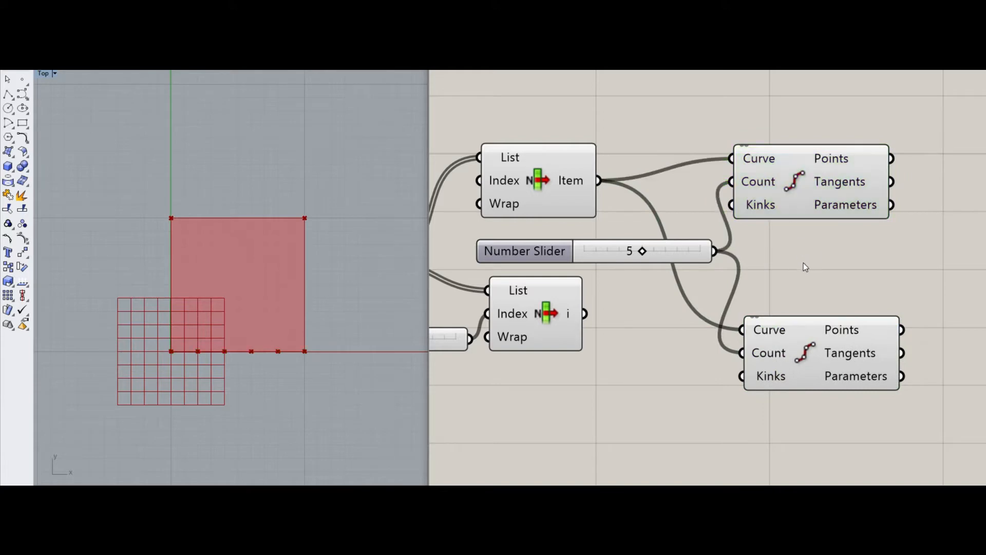
{"action": "left_click", "coordinate": [786, 333]}
{"action": "left_click", "coordinate": [798, 268]}
- Set the division count slider to 4 and connect the lower List Item's output to the lower Divide Curve's Curve input
{"action": "left_click_drag", "start_coordinate": [642, 251], "coordinate": [631, 250]}
{"action": "left_click_drag", "start_coordinate": [585, 313], "coordinate": [741, 329]}
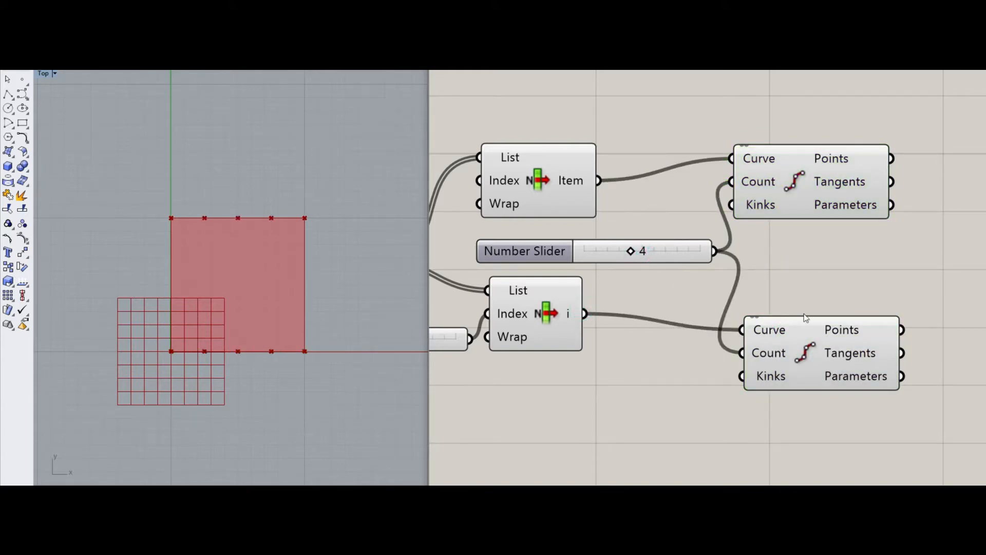
{"action": "left_click", "coordinate": [804, 321]}
{"action": "left_click", "coordinate": [807, 265]}
- Check the points of both Divide Curve components and add a Cull Index component beyond the upper one's outputs
{"action": "scroll", "coordinate": [818, 258], "scroll_direction": "down", "scroll_amount": 5}
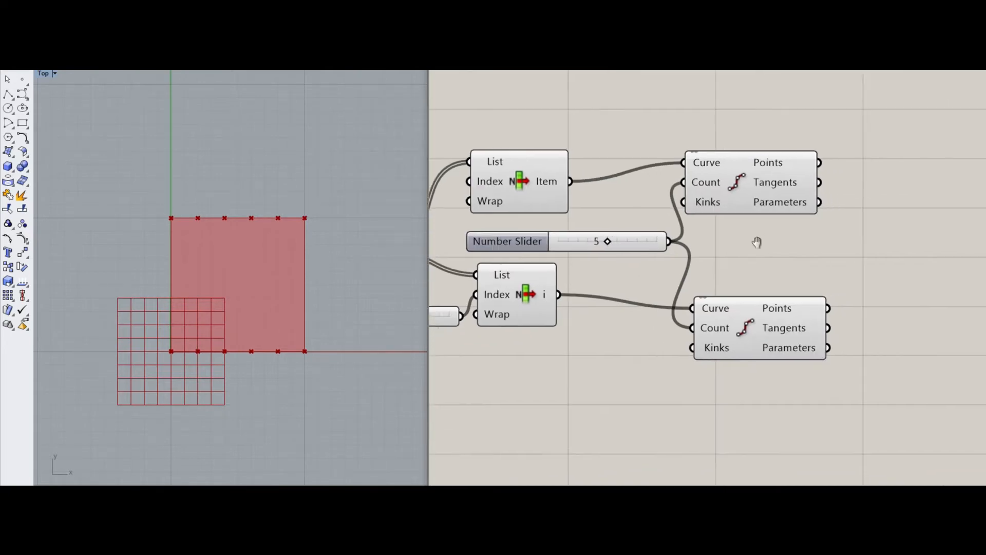
{"action": "left_click", "coordinate": [653, 205]}
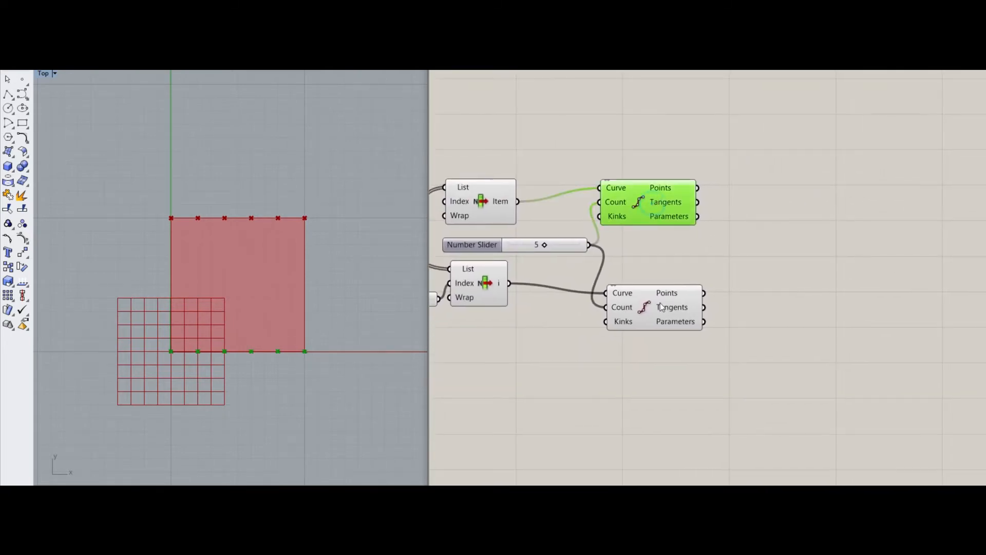
{"action": "left_click", "coordinate": [661, 305]}
{"action": "left_click", "coordinate": [753, 183]}
{"action": "double_click", "coordinate": [771, 161]}
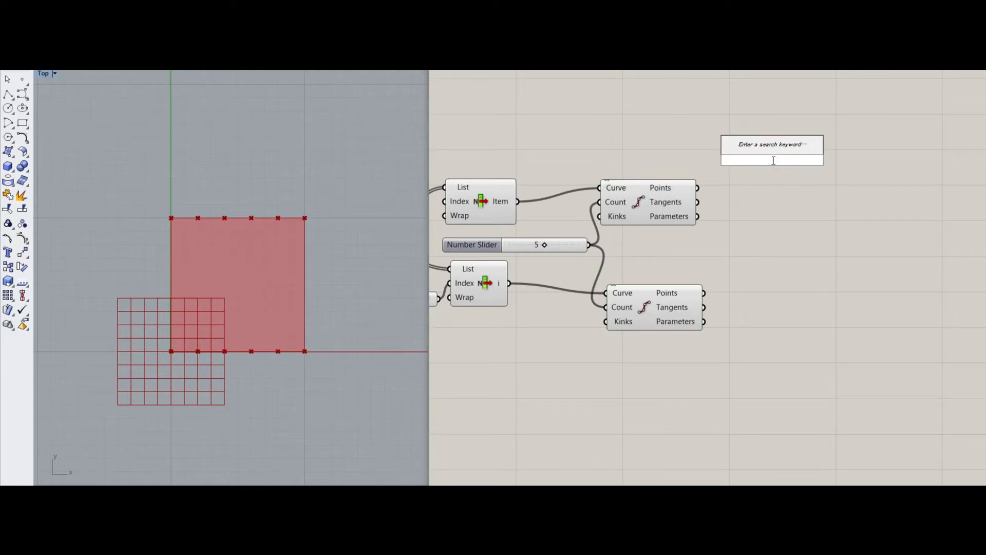
{"action": "type", "text": "cull"}
{"action": "left_click", "coordinate": [752, 120]}
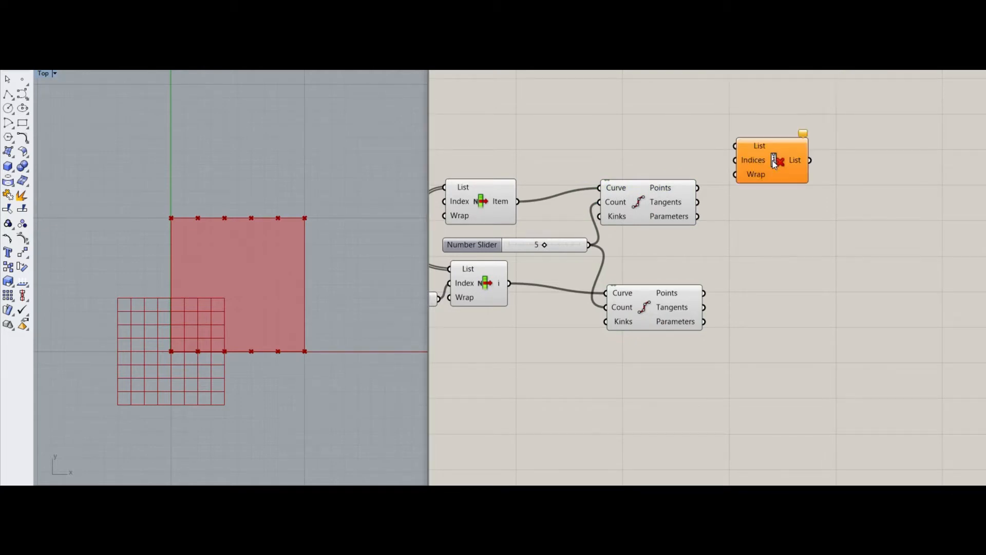
{"action": "scroll", "coordinate": [785, 162], "scroll_direction": "up", "scroll_amount": 2}
{"action": "left_click_drag", "start_coordinate": [786, 162], "coordinate": [825, 154]}
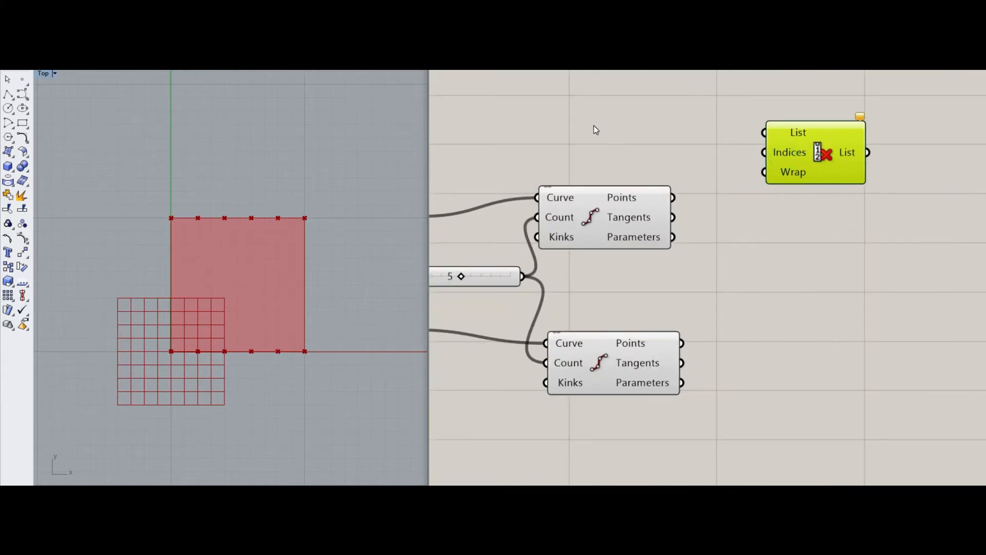
- Add a Panel above the upper Divide Curve component, ahead of Cull Index
{"action": "left_click", "coordinate": [697, 135]}
{"action": "double_click", "coordinate": [625, 141]}
{"action": "type", "text": "panel"}
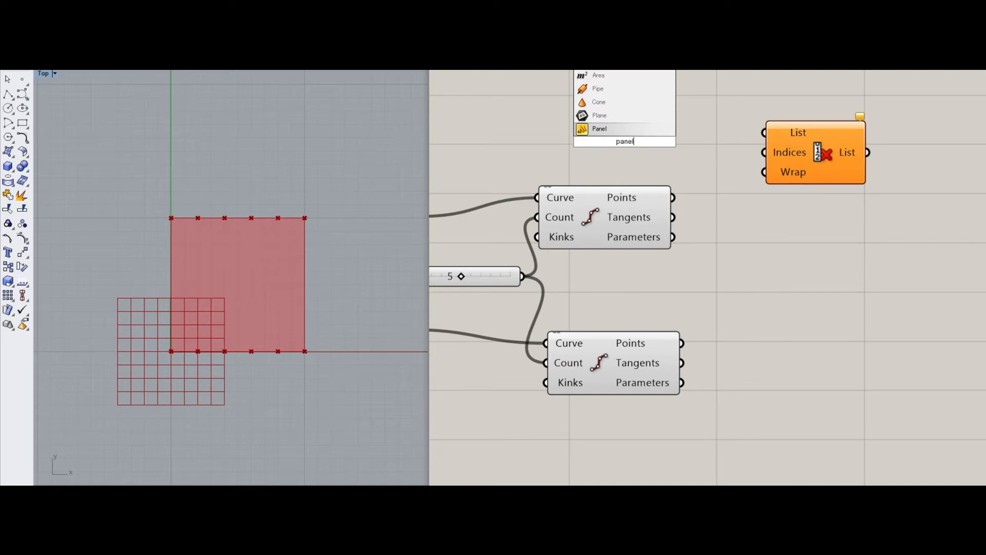
{"action": "key", "text": "Return"}
{"action": "scroll", "coordinate": [626, 144], "scroll_direction": "up", "scroll_amount": 2}
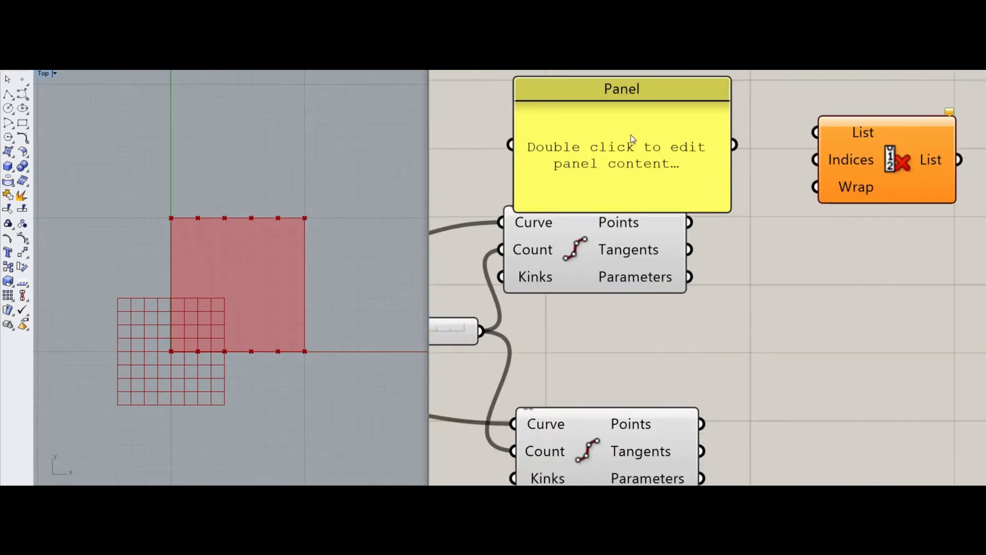
{"action": "right_click_drag", "start_coordinate": [691, 197], "coordinate": [706, 266]}
{"action": "left_click_drag", "start_coordinate": [721, 282], "coordinate": [740, 286]}
- Enter 0 and -1 on separate lines in the panel and turn off its multiline data
{"action": "double_click", "coordinate": [739, 282]}
{"action": "type", "text": "0"}
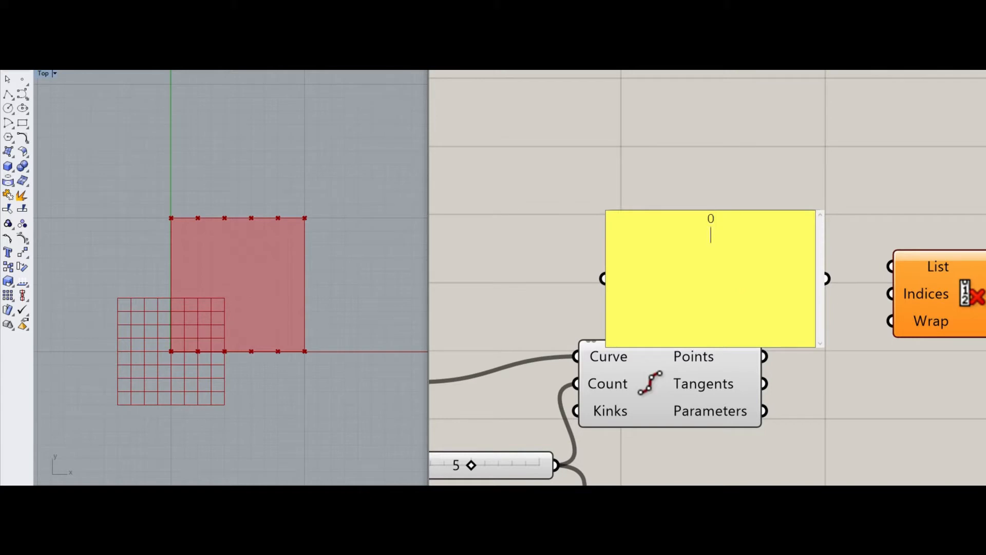
{"action": "left_click", "coordinate": [751, 191]}
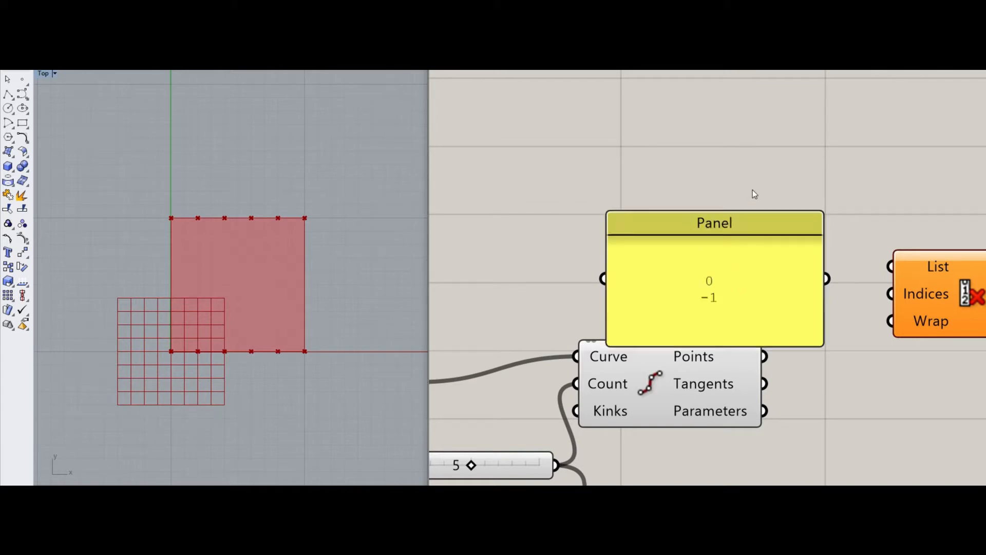
{"action": "right_click", "coordinate": [741, 271]}
{"action": "left_click", "coordinate": [776, 303]}
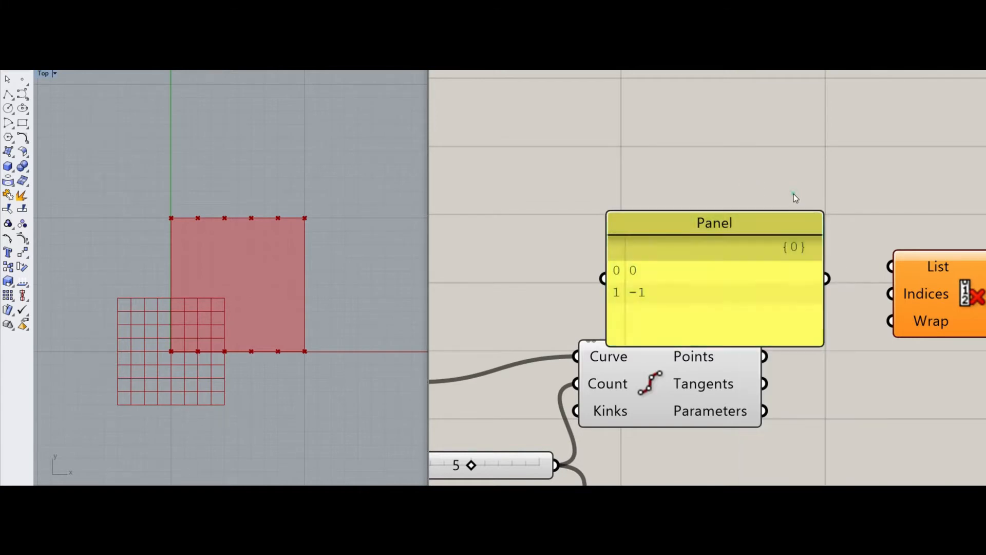
- Connect the panel to Cull Index's Indices input and the upper Divide Curve's Points output to its List input
{"action": "left_click_drag", "start_coordinate": [752, 301], "coordinate": [751, 267]}
{"action": "left_click_drag", "start_coordinate": [921, 320], "coordinate": [921, 282]}
{"action": "left_click_drag", "start_coordinate": [880, 256], "coordinate": [827, 248]}
{"action": "right_click_drag", "start_coordinate": [819, 302], "coordinate": [638, 254]}
{"action": "left_click_drag", "start_coordinate": [581, 310], "coordinate": [701, 184]}
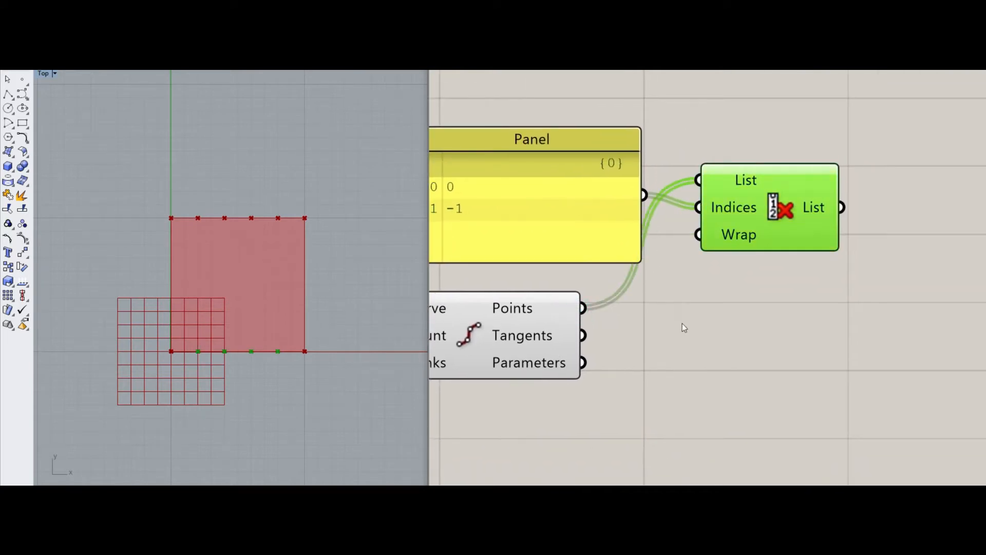
{"action": "left_click", "coordinate": [747, 238]}
{"action": "scroll", "coordinate": [704, 267], "scroll_direction": "down", "scroll_amount": 3}
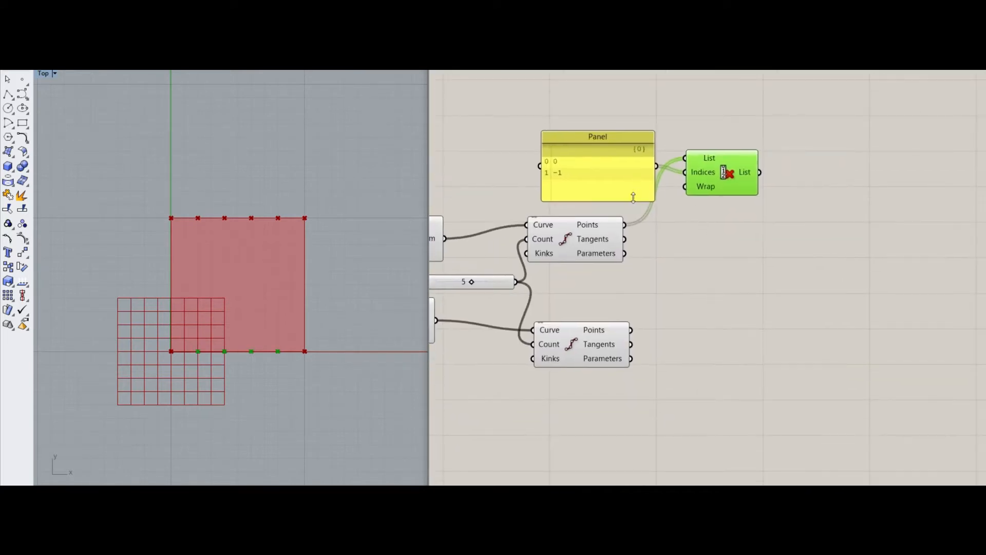
- Shorten the index panel, duplicate it with Cull Index near the lower Divide Curve, and fit the copied panel beneath that component
{"action": "left_click_drag", "start_coordinate": [631, 200], "coordinate": [631, 184]}
{"action": "left_click", "coordinate": [667, 216]}
{"action": "left_click_drag", "start_coordinate": [759, 121], "coordinate": [605, 182]}
{"action": "left_click_drag", "start_coordinate": [712, 174], "coordinate": [707, 374], "text": "alt"}
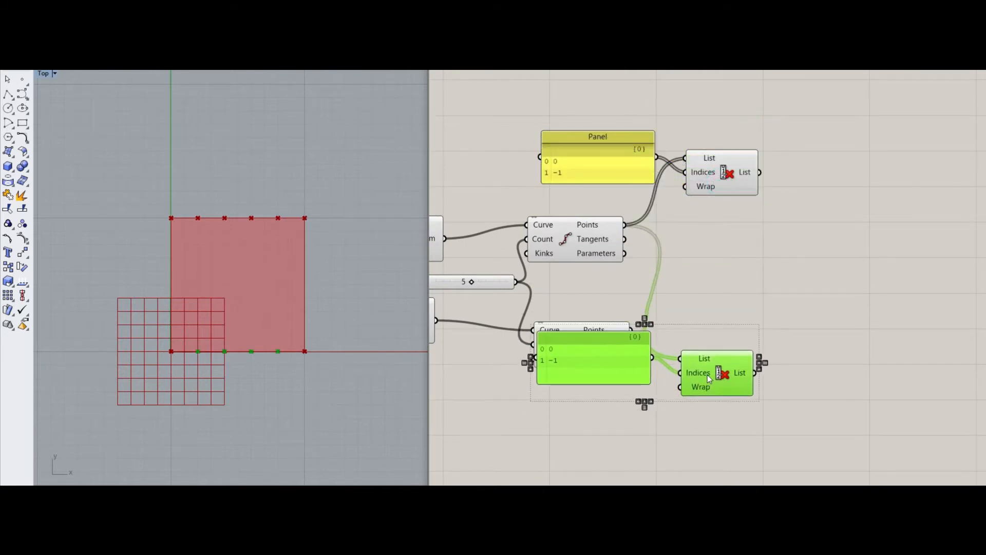
{"action": "left_click", "coordinate": [706, 324]}
{"action": "left_click_drag", "start_coordinate": [581, 381], "coordinate": [582, 417]}
{"action": "left_click_drag", "start_coordinate": [617, 335], "coordinate": [617, 394]}
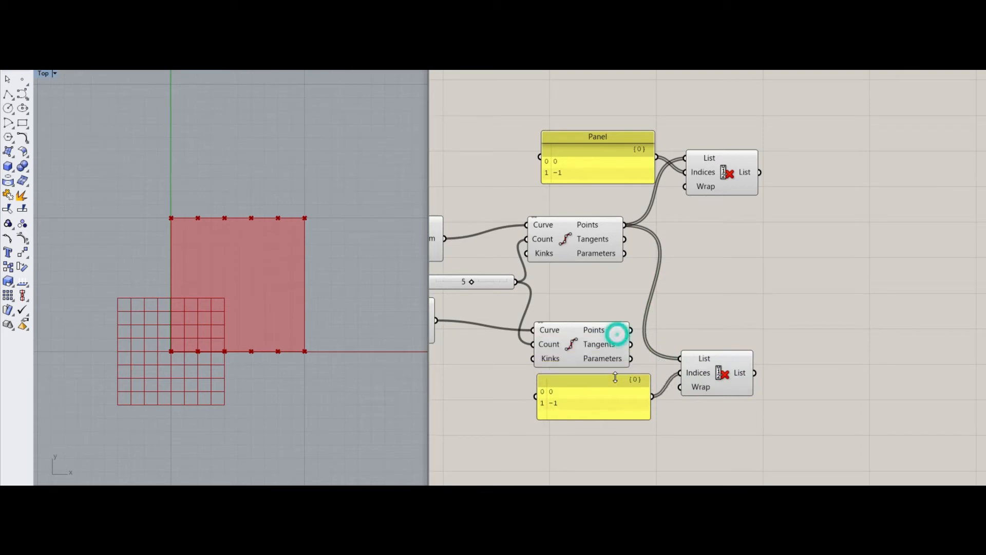
- Connect the lower Divide Curve's Points output to the lower Cull Index's List input and check both culled point sets
{"action": "left_click_drag", "start_coordinate": [630, 330], "coordinate": [682, 359]}
{"action": "left_click", "coordinate": [708, 366]}
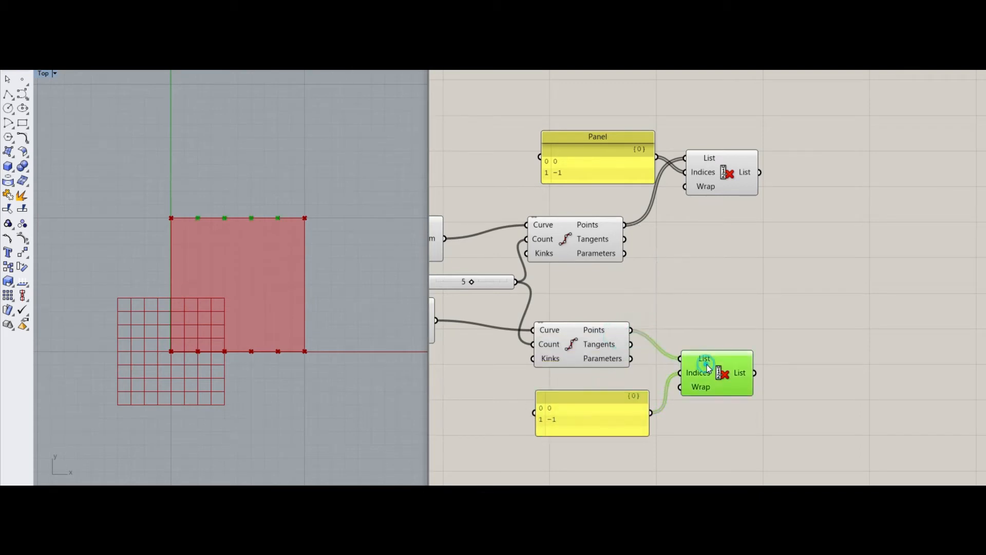
{"action": "left_click", "coordinate": [718, 183]}
{"action": "left_click", "coordinate": [739, 248]}
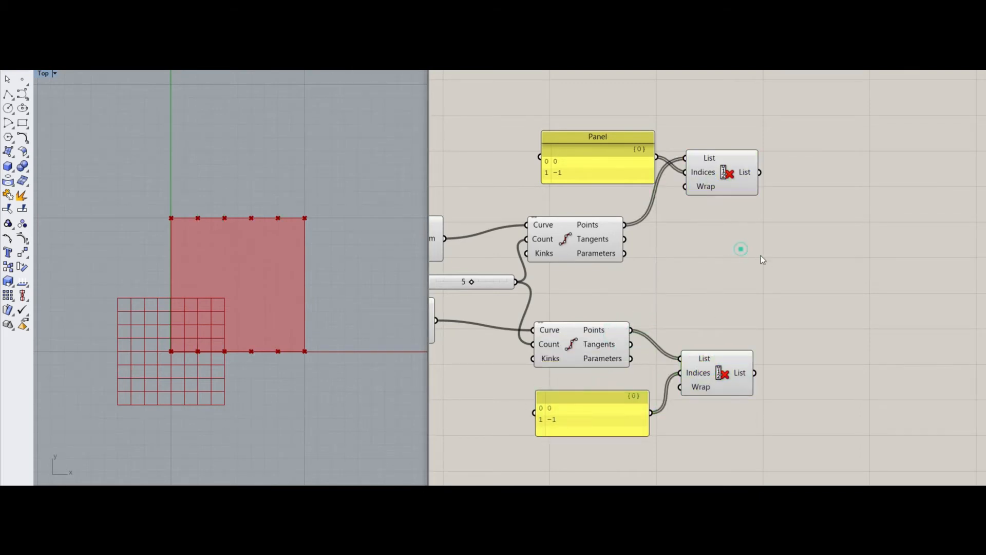
- Add a Line component and connect the upper Cull Index to its Start Point and the lower one to its End Point
{"action": "right_click_drag", "start_coordinate": [809, 265], "coordinate": [719, 252]}
{"action": "double_click", "coordinate": [719, 253]}
{"action": "type", "text": "line"}
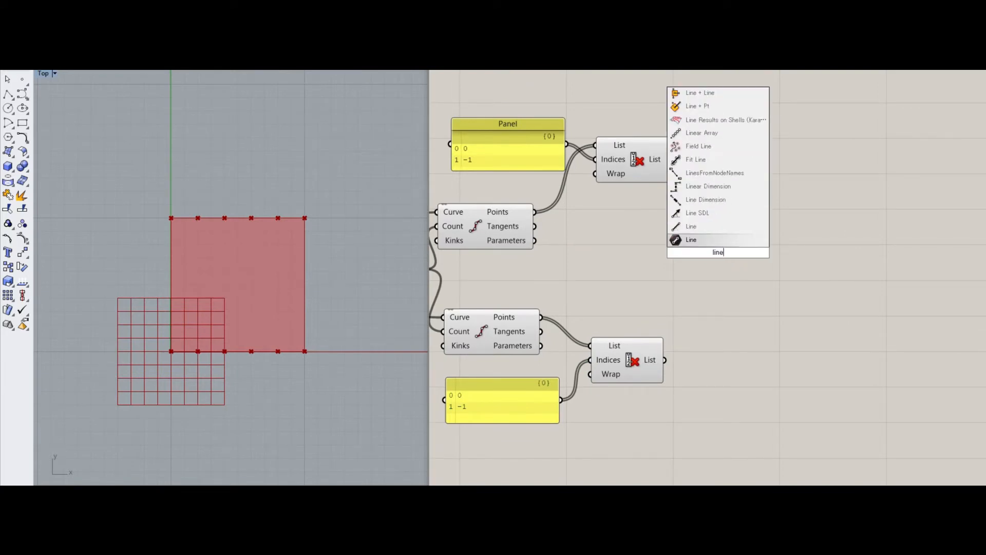
{"action": "key", "text": "Return"}
{"action": "left_click_drag", "start_coordinate": [718, 252], "coordinate": [750, 252]}
{"action": "left_click", "coordinate": [645, 166]}
{"action": "left_click_drag", "start_coordinate": [670, 160], "coordinate": [704, 245]}
{"action": "mouse_move", "coordinate": [665, 360]}
{"action": "left_mouse_down"}
{"action": "mouse_move", "coordinate": [703, 258]}
{"action": "mouse_move", "coordinate": [756, 258]}
{"action": "left_mouse_up"}
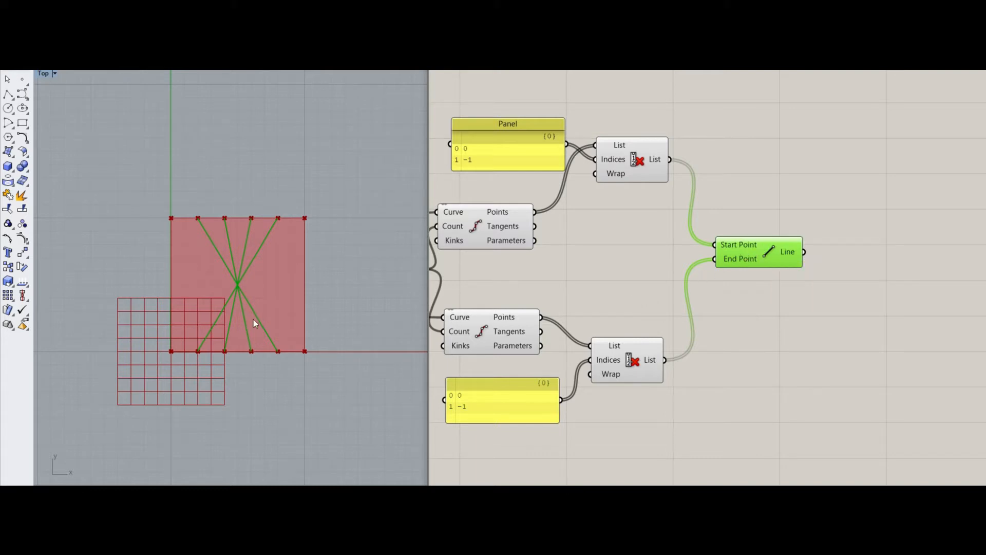
- Add a Flip Curve component beneath the lower List Item
{"action": "right_click_drag", "start_coordinate": [439, 341], "coordinate": [732, 283]}
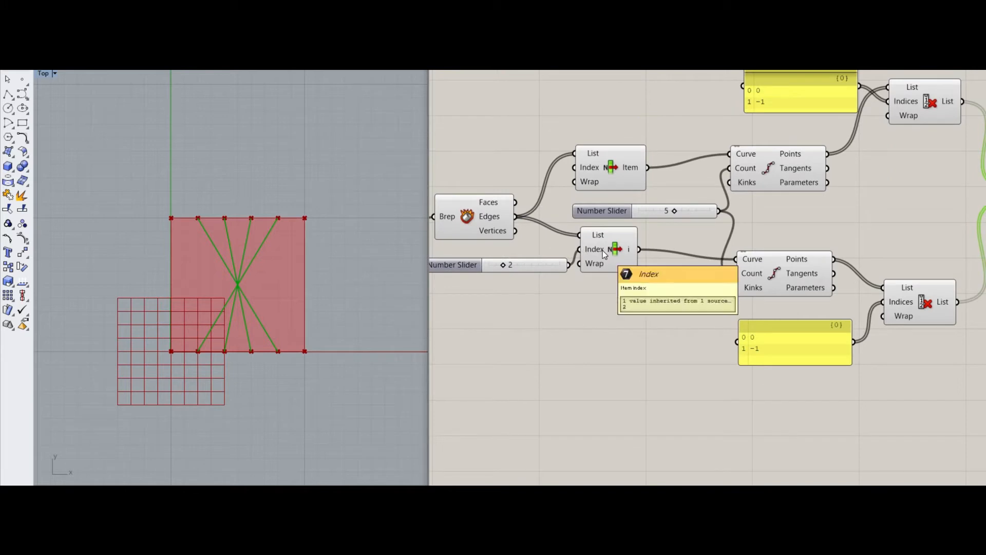
{"action": "left_click_drag", "start_coordinate": [602, 251], "coordinate": [602, 255]}
{"action": "left_click", "coordinate": [600, 322]}
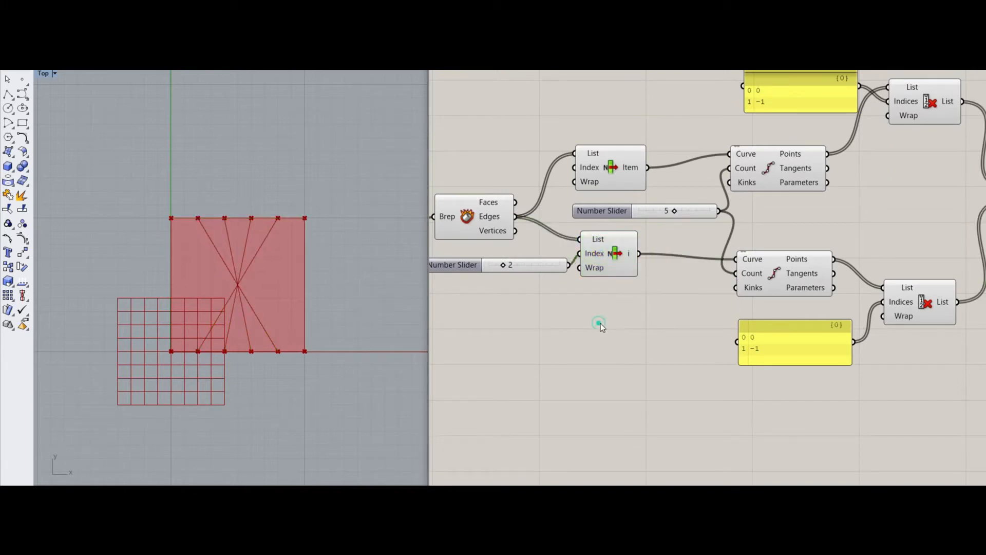
{"action": "double_click", "coordinate": [657, 309]}
{"action": "type", "text": "fl"}
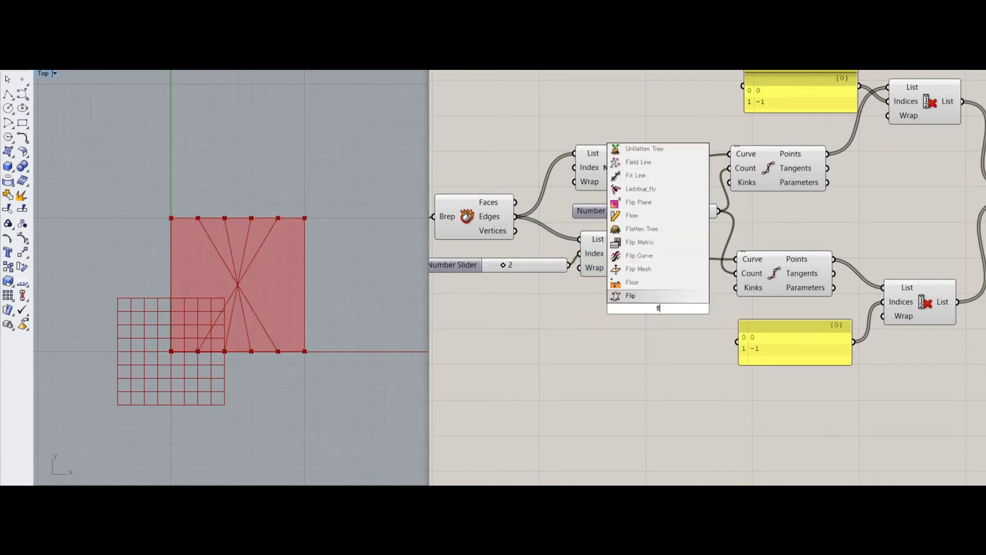
{"action": "type", "text": "ag"}
{"action": "key", "text": "Return"}
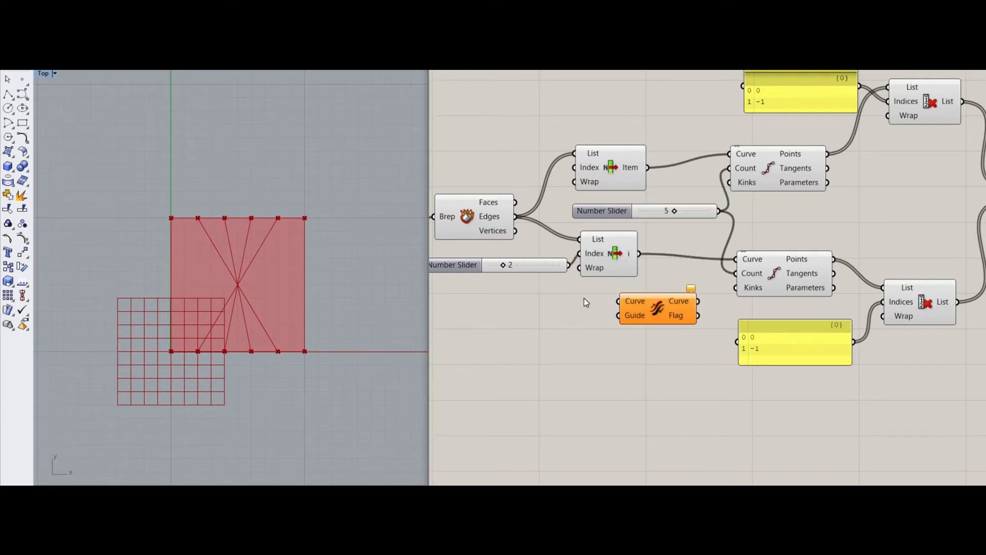
- Route the lower List Item's output through Flip Curve into the lower Divide Curve's Curve input and check the resulting lines
{"action": "left_click_drag", "start_coordinate": [640, 253], "coordinate": [618, 301]}
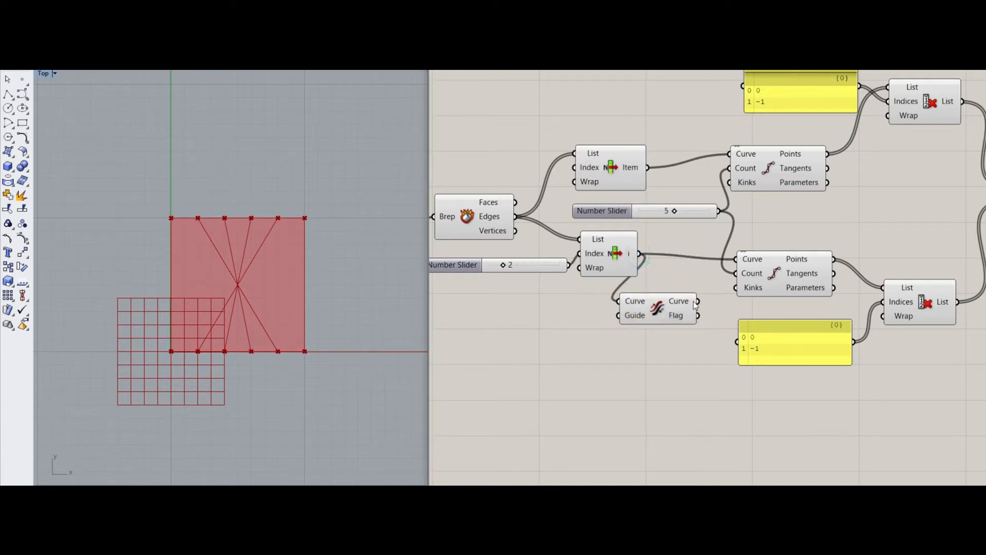
{"action": "left_click_drag", "start_coordinate": [698, 301], "coordinate": [738, 259]}
{"action": "left_click", "coordinate": [773, 268]}
{"action": "right_click_drag", "start_coordinate": [734, 302], "coordinate": [499, 300]}
{"action": "right_click_drag", "start_coordinate": [739, 284], "coordinate": [643, 319]}
{"action": "left_click", "coordinate": [722, 222]}
{"action": "right_click_drag", "start_coordinate": [707, 278], "coordinate": [630, 344]}
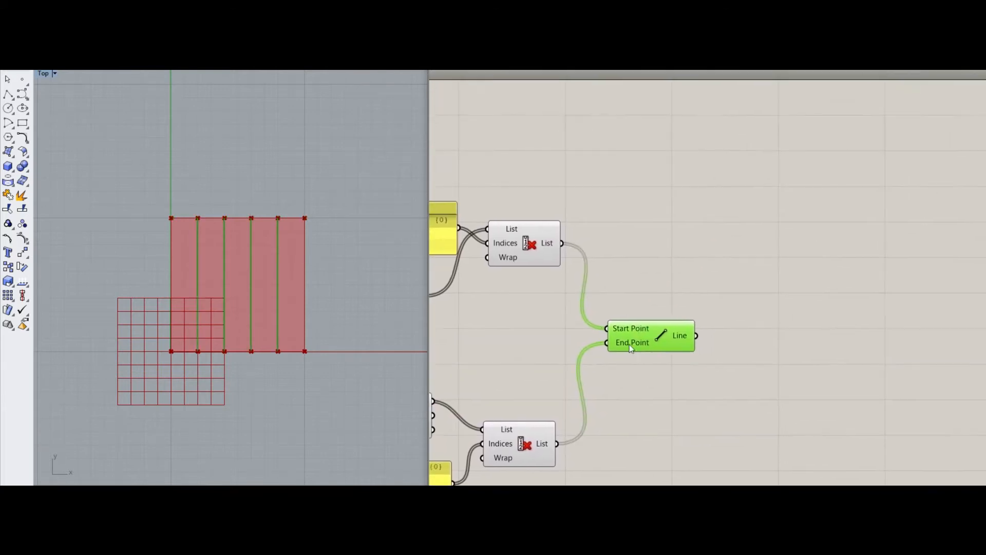
{"action": "left_click", "coordinate": [724, 273]}
- Add a Dispatch component after Line and connect the Line output to its List input
{"action": "right_click_drag", "start_coordinate": [728, 275], "coordinate": [664, 288]}
{"action": "double_click", "coordinate": [670, 295]}
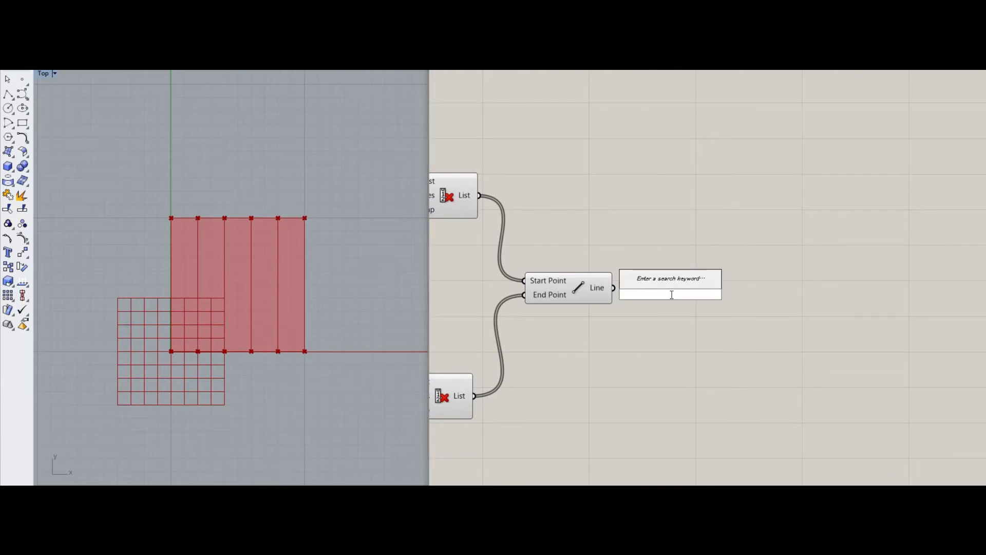
{"action": "type", "text": "di"}
{"action": "key", "text": "Return"}
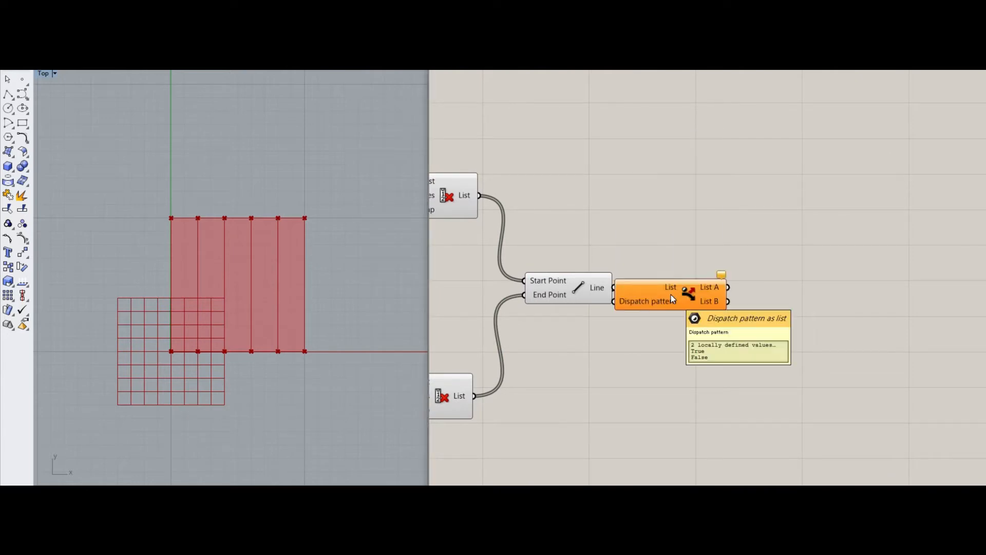
{"action": "left_click_drag", "start_coordinate": [670, 294], "coordinate": [713, 295]}
{"action": "left_click", "coordinate": [628, 336]}
{"action": "left_click", "coordinate": [575, 282]}
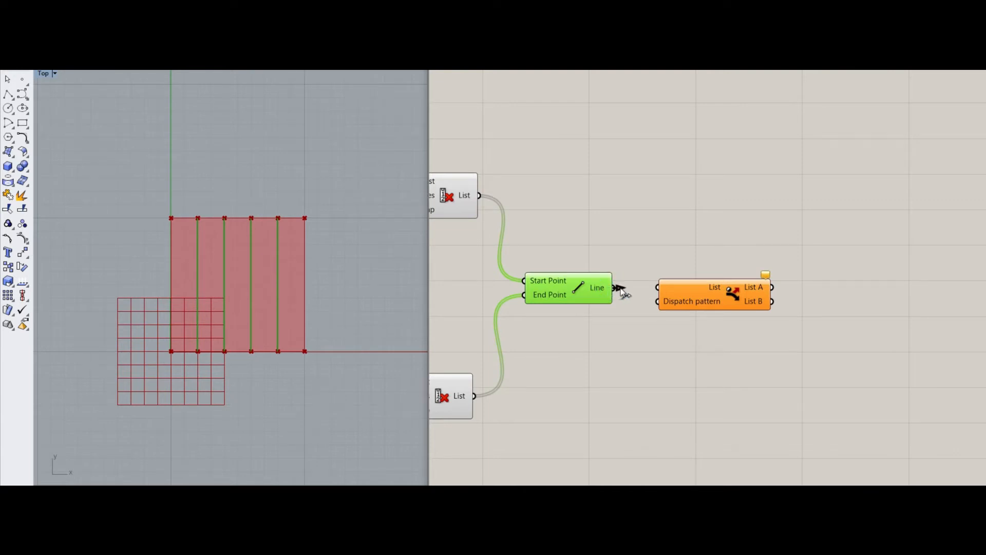
{"action": "left_click_drag", "start_coordinate": [621, 288], "coordinate": [704, 298]}
{"action": "left_click", "coordinate": [697, 296]}
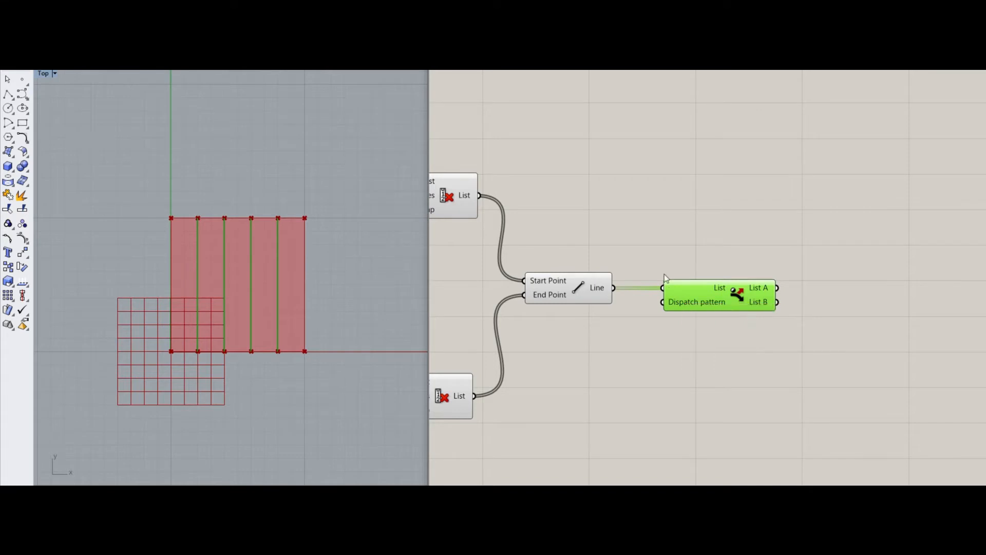
- Add a panel below Dispatch containing 0 and 1 on separate lines and move it clear of the component
{"action": "left_click", "coordinate": [627, 345]}
{"action": "double_click", "coordinate": [627, 345]}
{"action": "type", "text": "panel"}
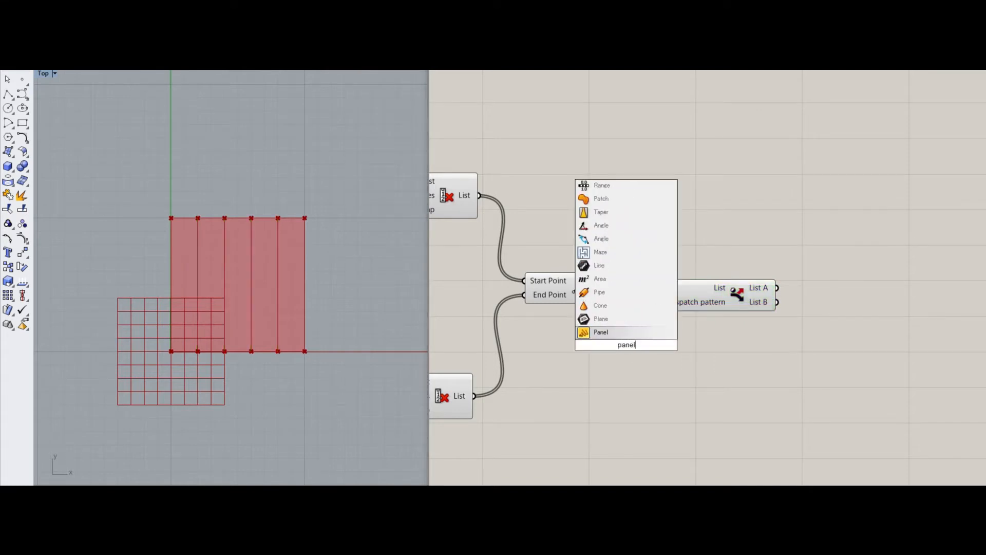
{"action": "key", "text": "Return"}
{"action": "double_click", "coordinate": [627, 345]}
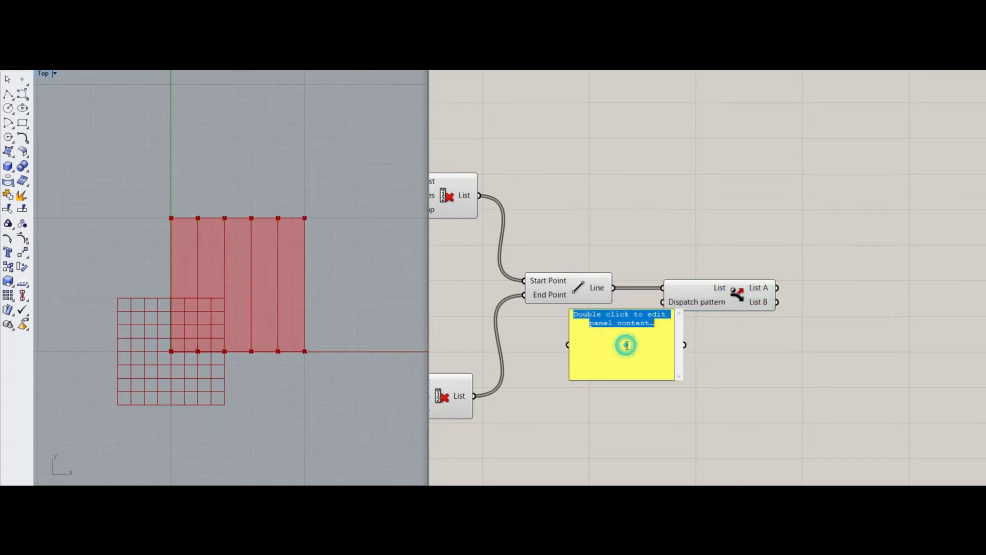
{"action": "type", "text": "0"}
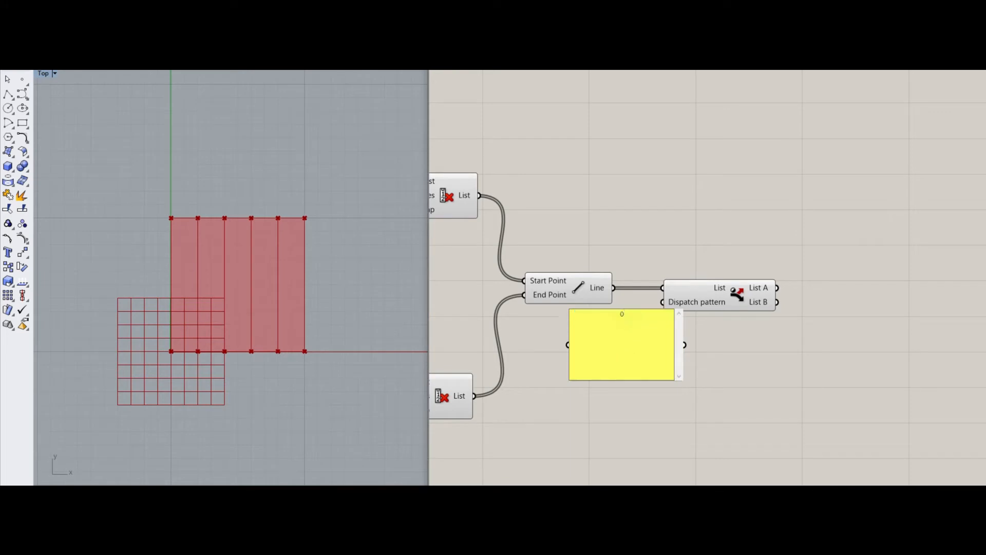
{"action": "left_click", "coordinate": [751, 360]}
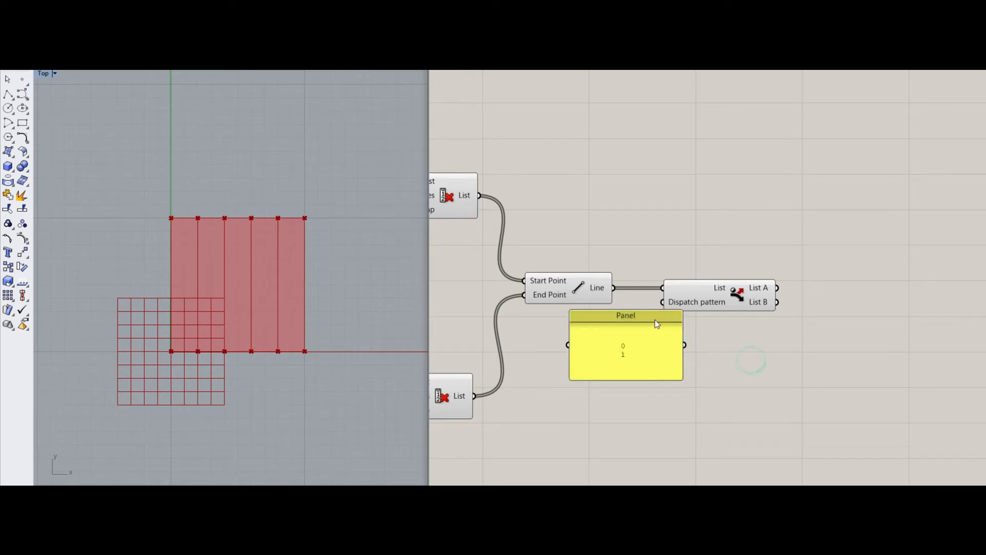
{"action": "left_click_drag", "start_coordinate": [649, 317], "coordinate": [641, 357]}
- Turn off multiline data for the 0 and 1 panel and connect it to Dispatch's Dispatch pattern input
{"action": "double_click", "coordinate": [641, 362]}
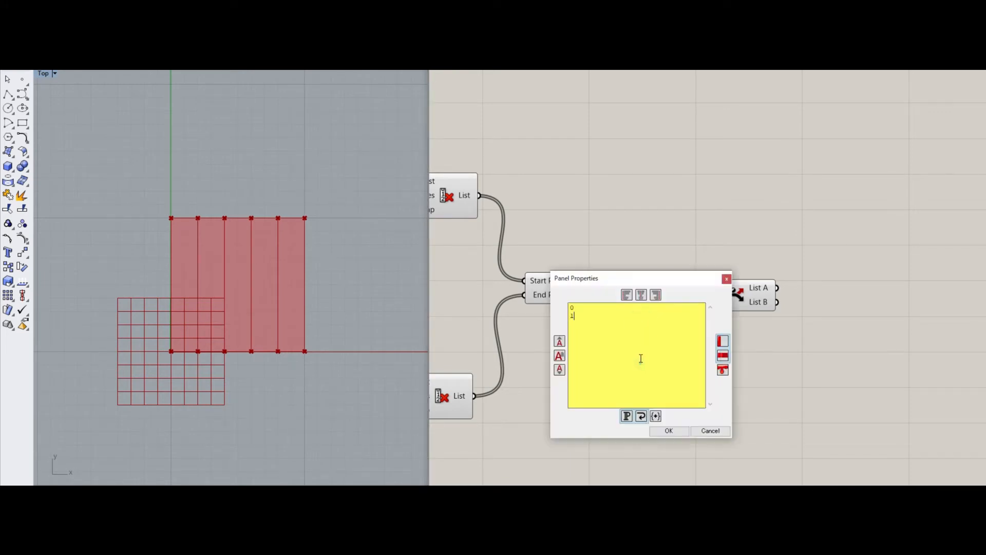
{"action": "left_click", "coordinate": [705, 429]}
{"action": "left_click", "coordinate": [651, 369]}
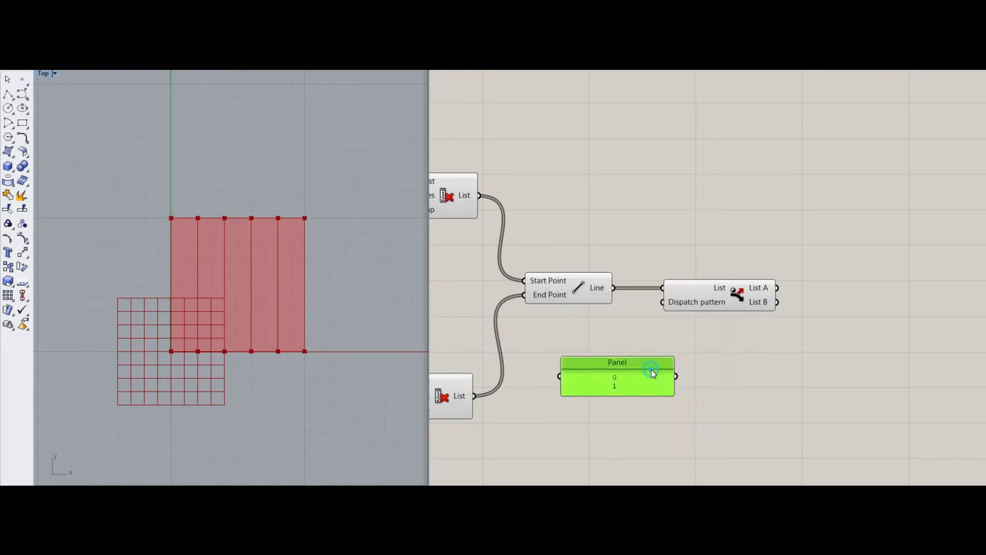
{"action": "right_click", "coordinate": [652, 368]}
{"action": "left_click", "coordinate": [683, 308]}
{"action": "left_click", "coordinate": [709, 346]}
{"action": "left_click_drag", "start_coordinate": [662, 304], "coordinate": [652, 360]}
{"action": "left_click", "coordinate": [719, 301]}
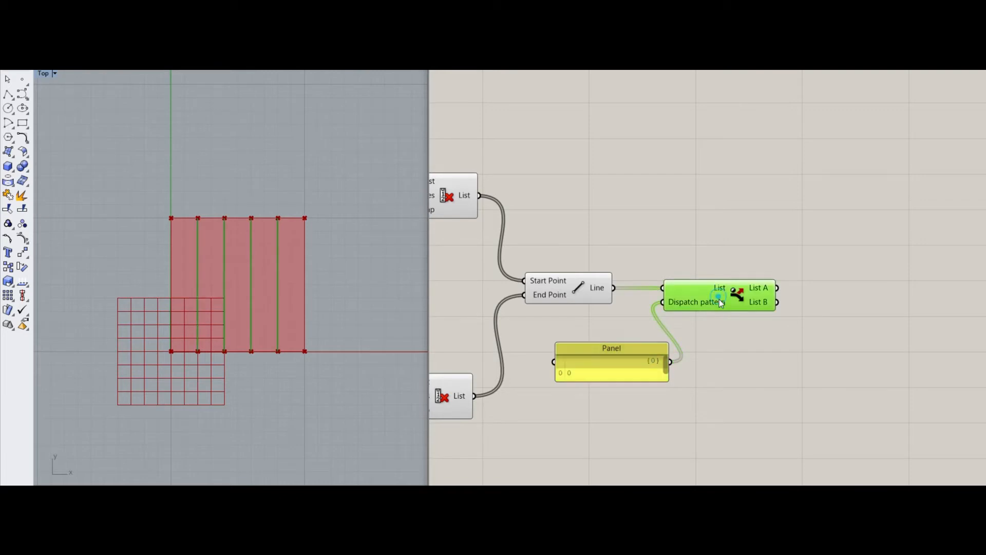
- Add a Geometry parameter after Dispatch and connect Dispatch's List B output to it
{"action": "left_click", "coordinate": [735, 334]}
{"action": "right_click_drag", "start_coordinate": [743, 329], "coordinate": [637, 330]}
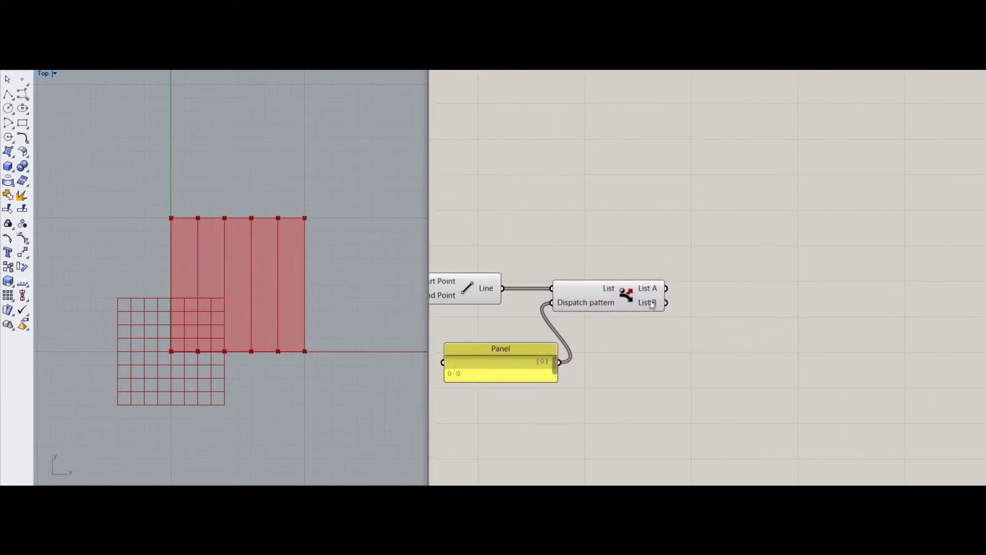
{"action": "double_click", "coordinate": [694, 280]}
{"action": "type", "text": "geo"}
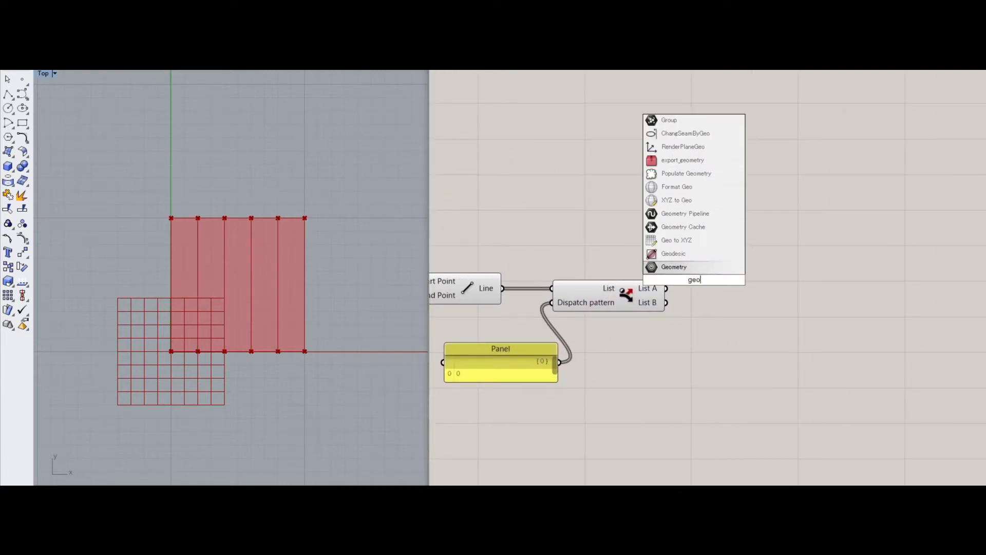
{"action": "key", "text": "Return"}
{"action": "left_click_drag", "start_coordinate": [666, 288], "coordinate": [676, 280]}
{"action": "left_click_drag", "start_coordinate": [686, 277], "coordinate": [701, 281]}
{"action": "left_click_drag", "start_coordinate": [695, 294], "coordinate": [692, 283]}
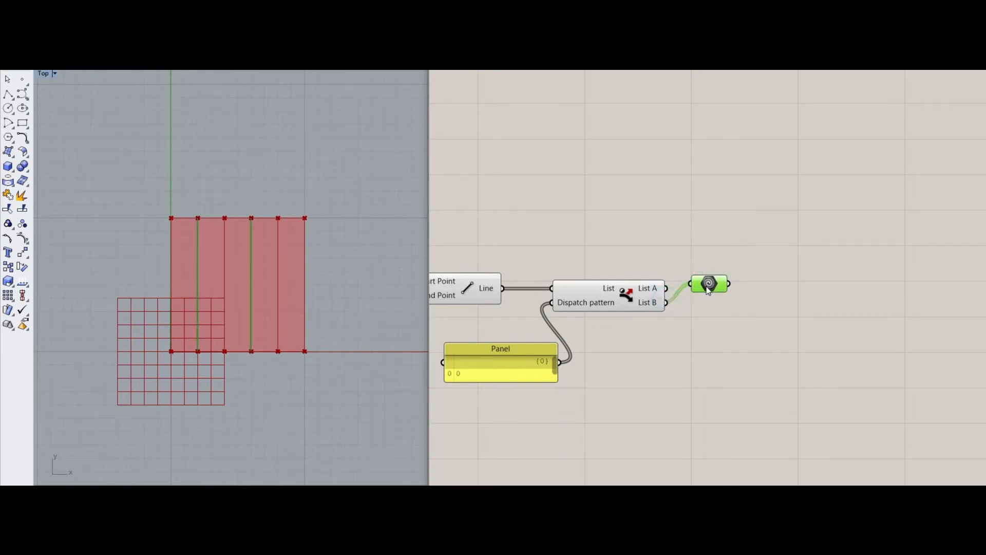
- Set the number slider feeding both Divide Curve components' Count inputs to 6
{"action": "scroll", "coordinate": [667, 339], "scroll_direction": "down", "scroll_amount": 3}
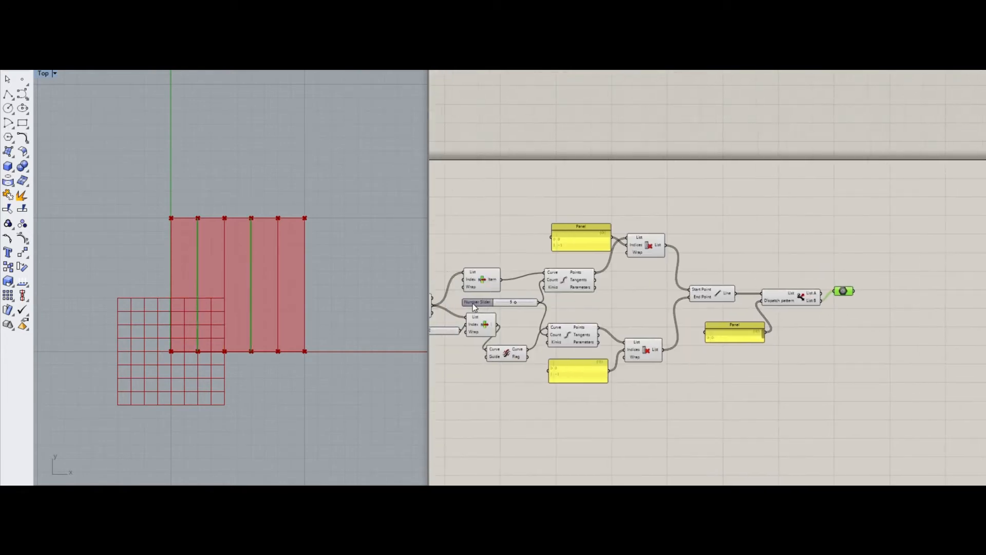
{"action": "scroll", "coordinate": [531, 301], "scroll_direction": "up", "scroll_amount": 4}
{"action": "left_click_drag", "start_coordinate": [550, 304], "coordinate": [554, 307]}
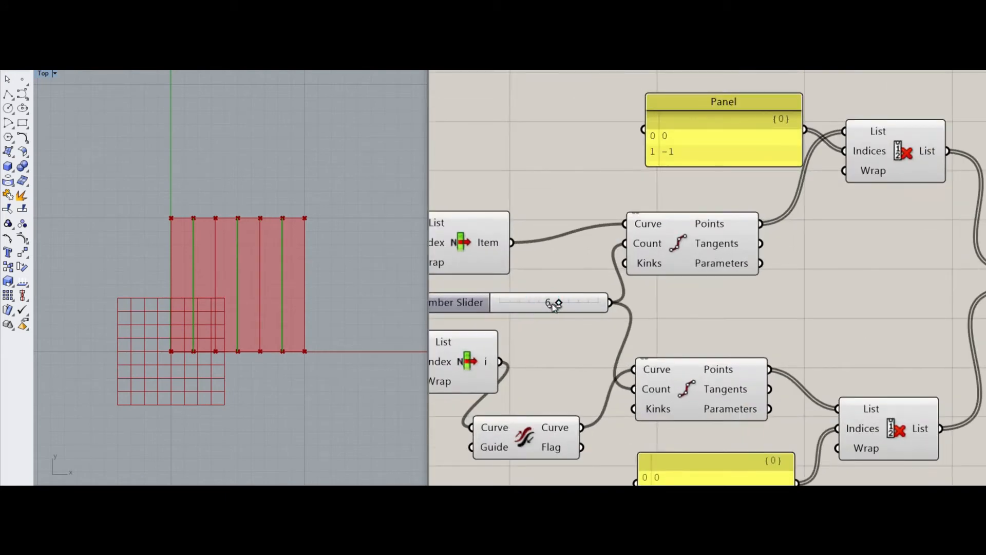
{"action": "left_click", "coordinate": [551, 328]}
{"action": "right_click_drag", "start_coordinate": [776, 314], "coordinate": [593, 304]}
{"action": "mouse_move", "coordinate": [939, 305]}
{"action": "right_mouse_down"}
{"action": "mouse_move", "coordinate": [665, 301]}
{"action": "mouse_move", "coordinate": [688, 301]}
{"action": "right_mouse_up"}
{"action": "right_click_drag", "start_coordinate": [770, 298], "coordinate": [714, 298]}
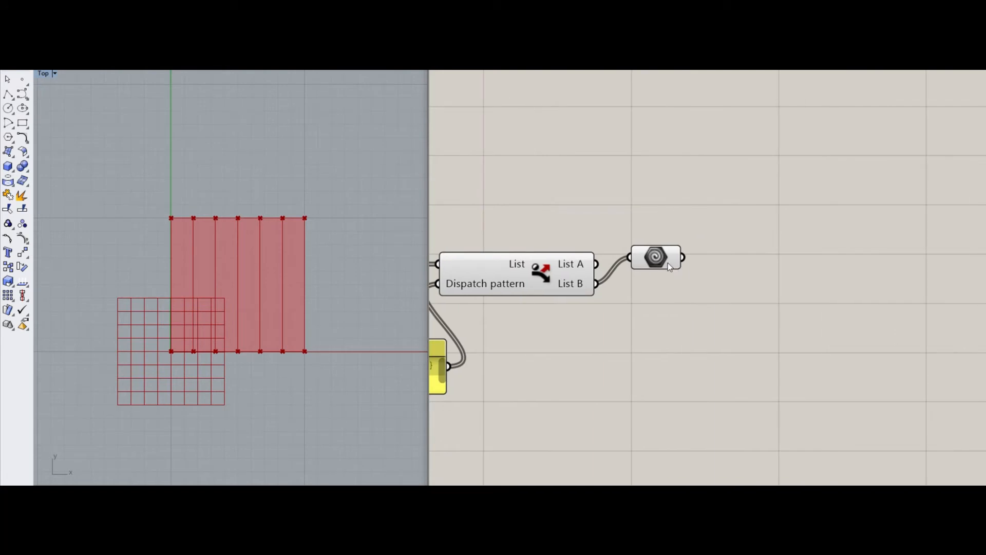
- Add a Point On Curve component at 0.500 and connect the Geometry parameter's output to it
{"action": "left_click_drag", "start_coordinate": [668, 263], "coordinate": [665, 266]}
{"action": "left_click", "coordinate": [710, 233]}
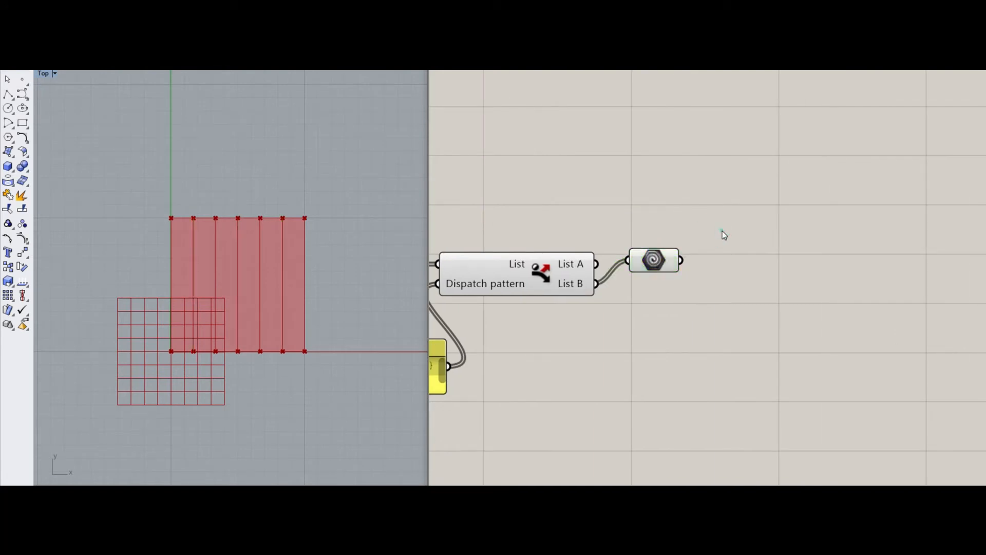
{"action": "double_click", "coordinate": [722, 231]}
{"action": "type", "text": "cur"}
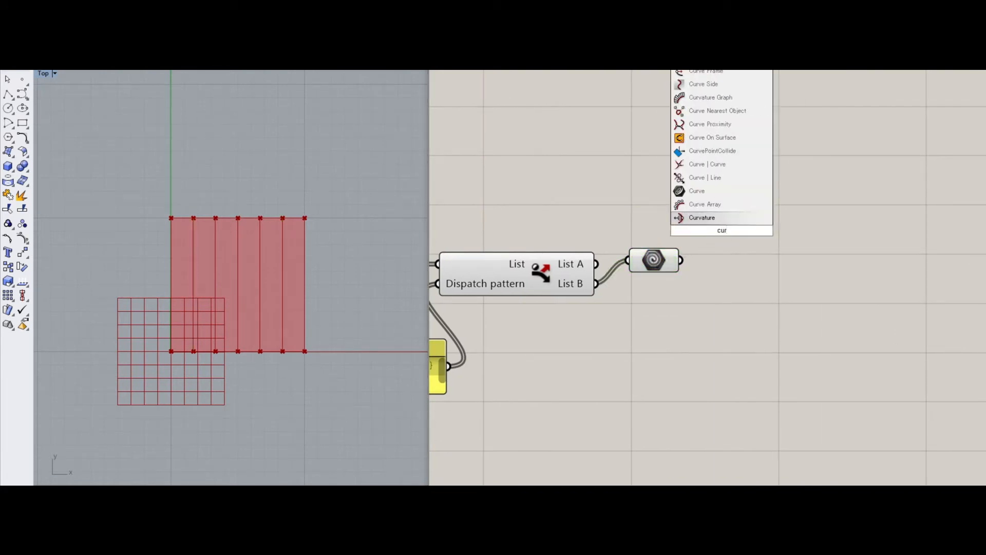
{"action": "type", "text": "ve"}
{"action": "key", "text": "Up"}
{"action": "key", "text": "Return"}
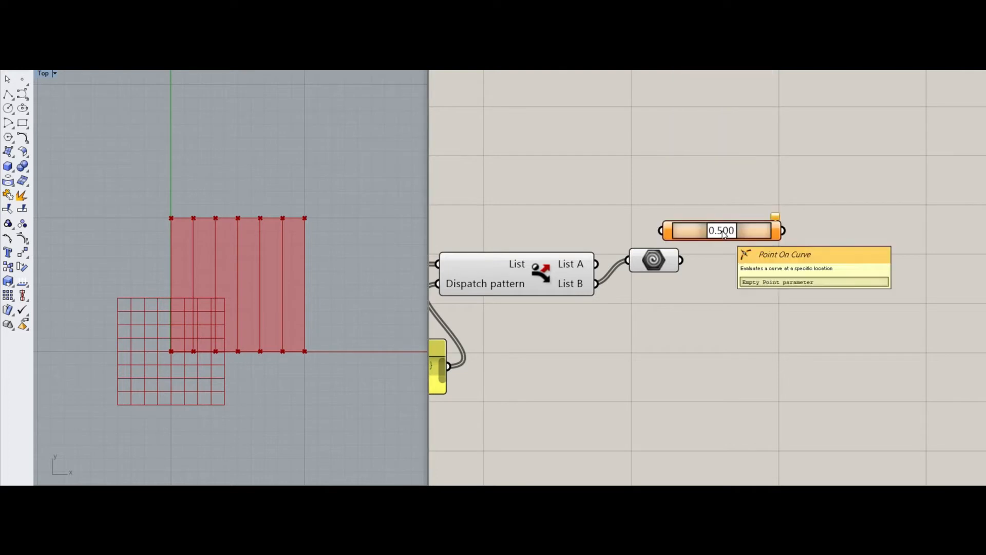
{"action": "left_click_drag", "start_coordinate": [664, 231], "coordinate": [656, 260]}
{"action": "left_click", "coordinate": [749, 234]}
{"action": "left_click", "coordinate": [739, 284]}
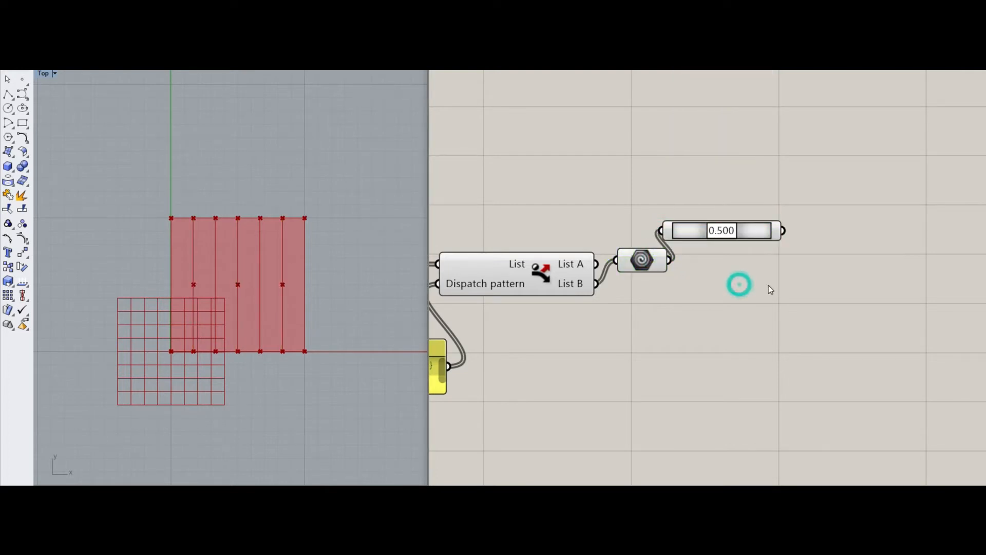
- Add a Center Box component after Point On Curve and connect the curve point to its Base input
{"action": "right_click_drag", "start_coordinate": [771, 280], "coordinate": [734, 308]}
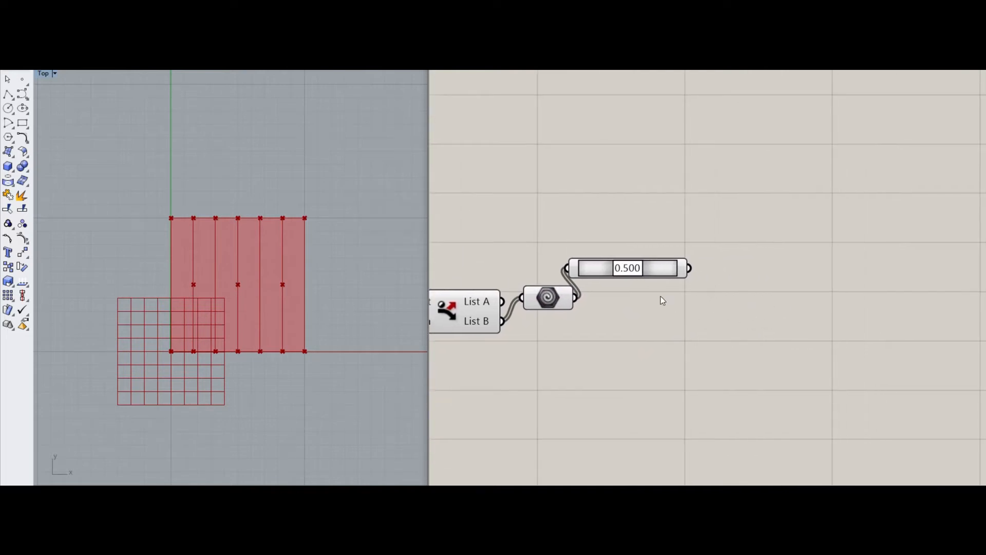
{"action": "scroll", "coordinate": [280, 312], "scroll_direction": "up", "scroll_amount": 5}
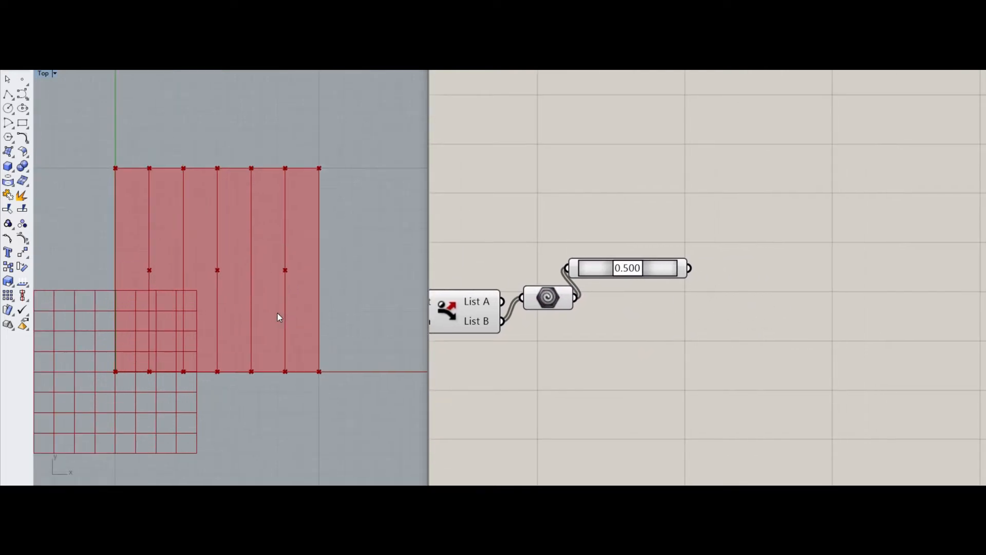
{"action": "right_click_drag", "start_coordinate": [295, 330], "coordinate": [308, 331]}
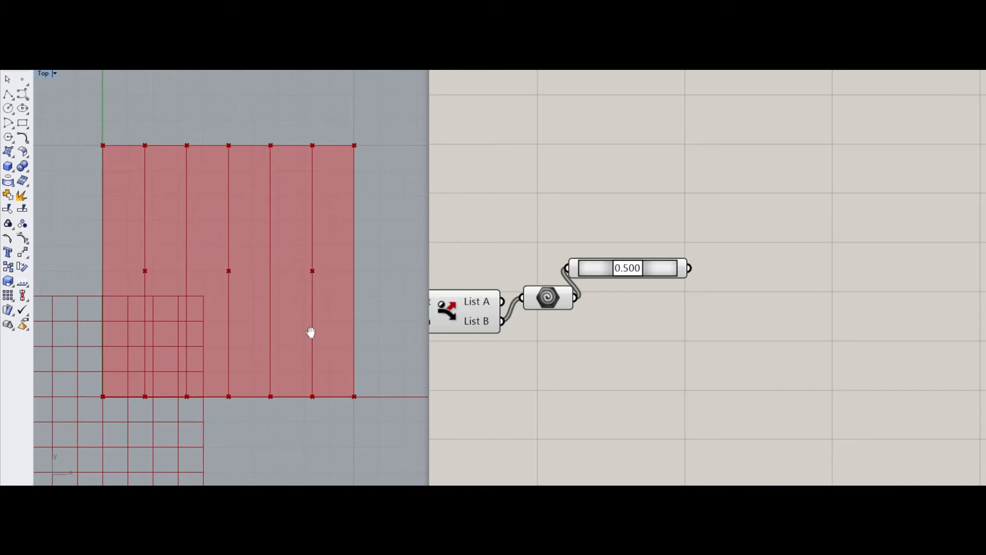
{"action": "double_click", "coordinate": [770, 288]}
{"action": "scroll", "coordinate": [286, 290], "scroll_direction": "down", "scroll_amount": 1}
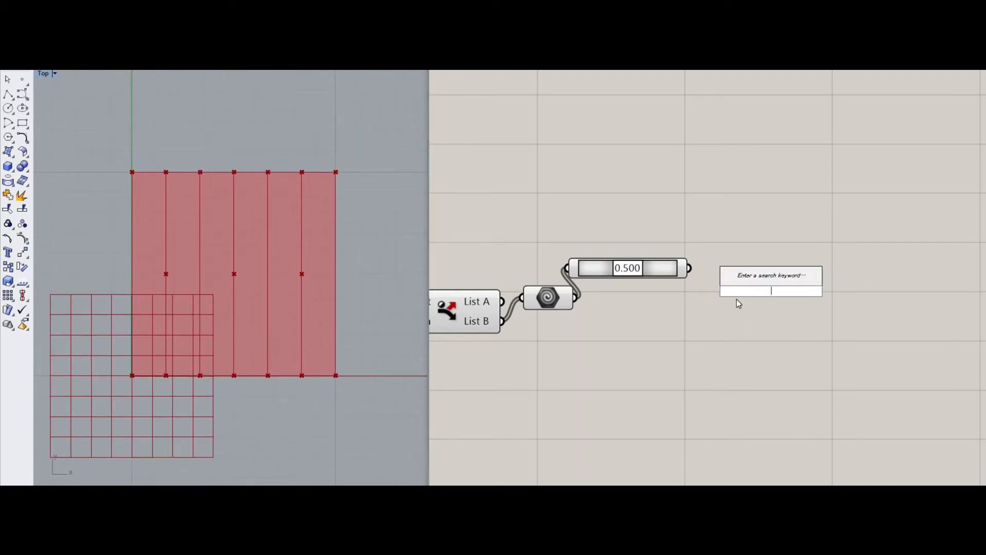
{"action": "type", "text": "box"}
{"action": "key", "text": "Up"}
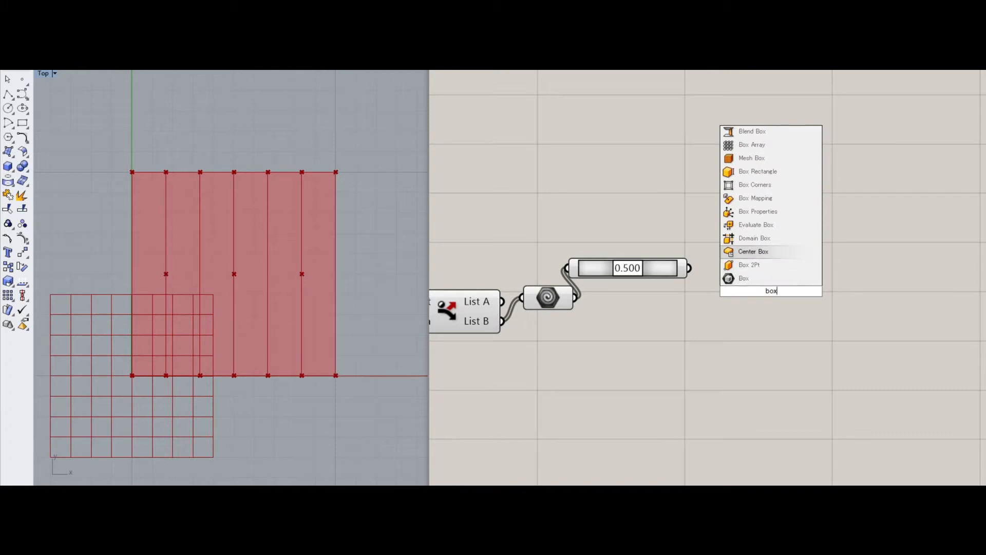
{"action": "key", "text": "Return"}
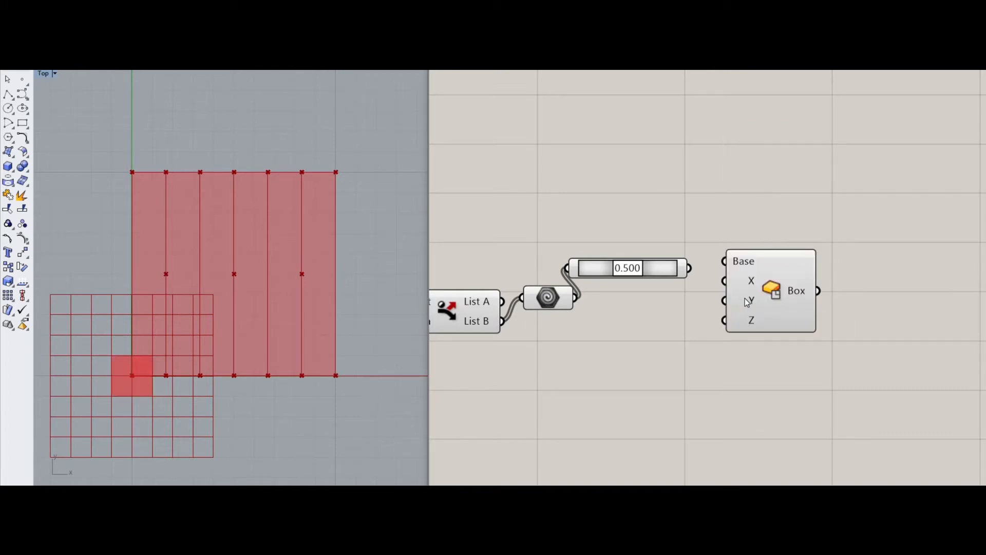
{"action": "left_click_drag", "start_coordinate": [748, 295], "coordinate": [795, 287]}
{"action": "left_click_drag", "start_coordinate": [691, 268], "coordinate": [809, 281]}
{"action": "left_click", "coordinate": [676, 356]}
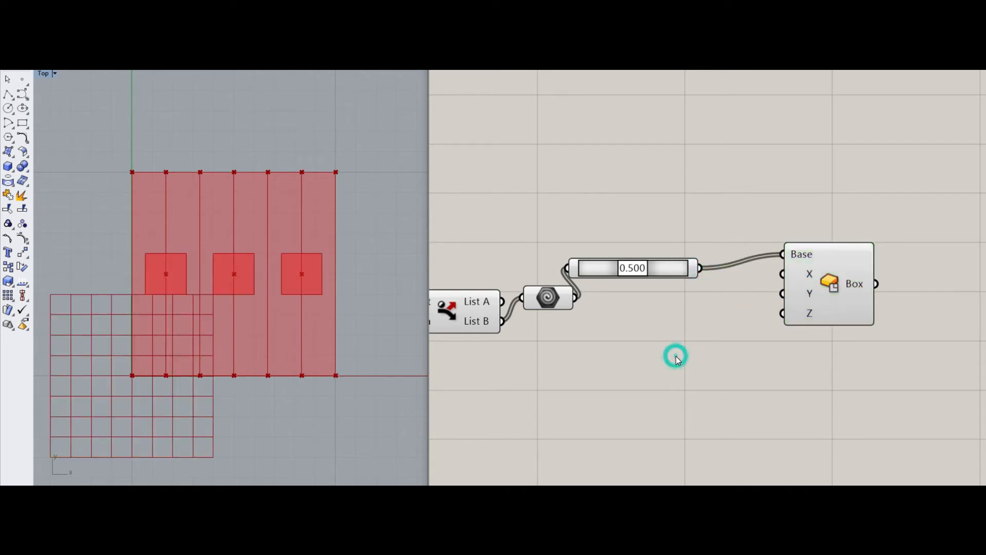
- Create a number slider with value 1.2, connect it to Center Box's X input and place it beneath Point On Curve
{"action": "double_click", "coordinate": [665, 334]}
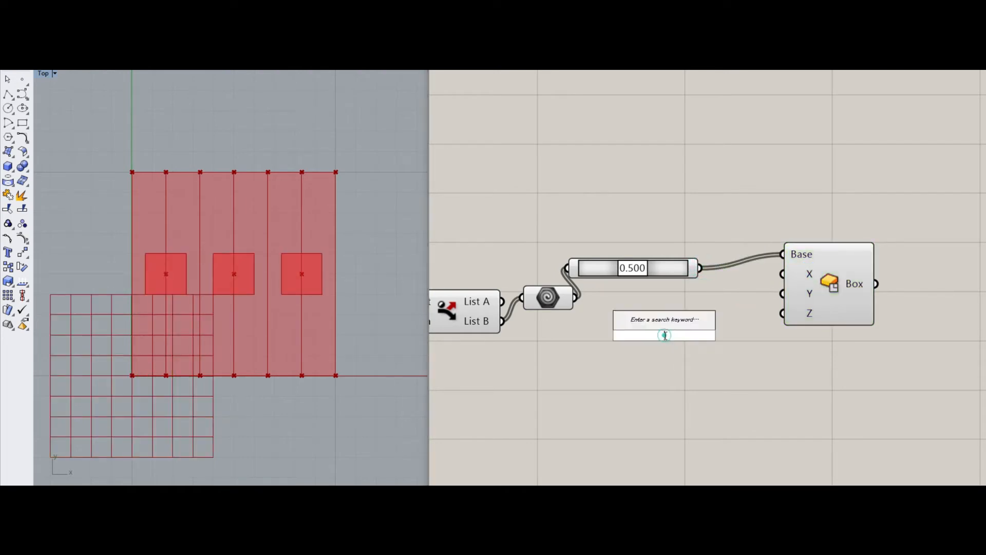
{"action": "type", "text": "1.2"}
{"action": "key", "text": "Return"}
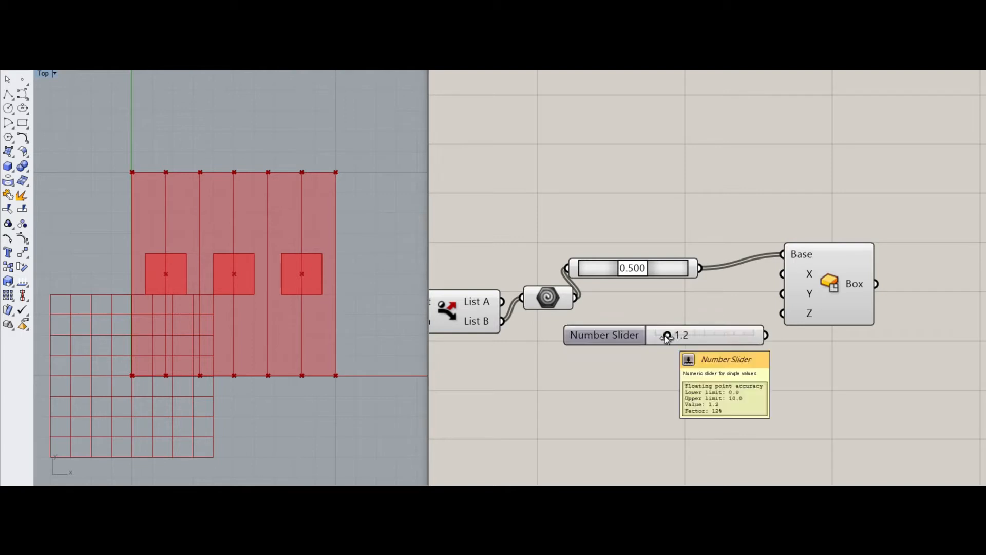
{"action": "left_click_drag", "start_coordinate": [781, 274], "coordinate": [765, 334]}
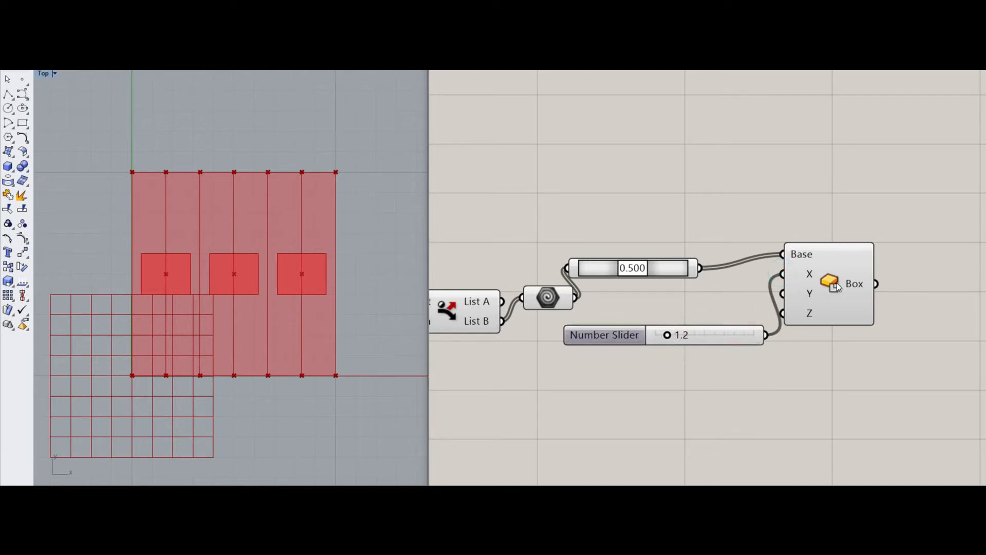
{"action": "left_click_drag", "start_coordinate": [832, 309], "coordinate": [860, 305]}
{"action": "left_click", "coordinate": [735, 332]}
{"action": "left_click_drag", "start_coordinate": [734, 332], "coordinate": [741, 309]}
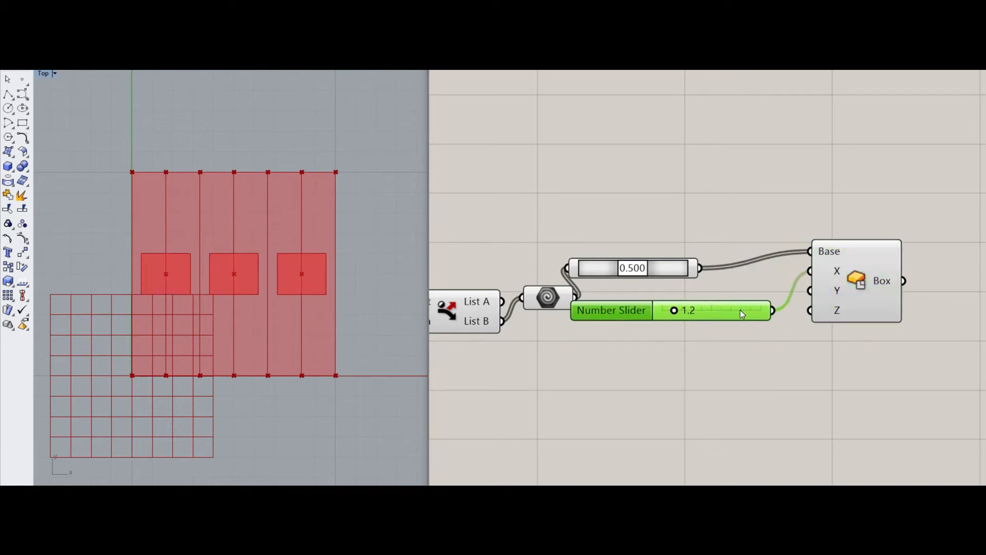
{"action": "left_click", "coordinate": [696, 366]}
- Add a second number slider below the first, connect it to Center Box's Z input and set it to 0.1
{"action": "double_click", "coordinate": [694, 365]}
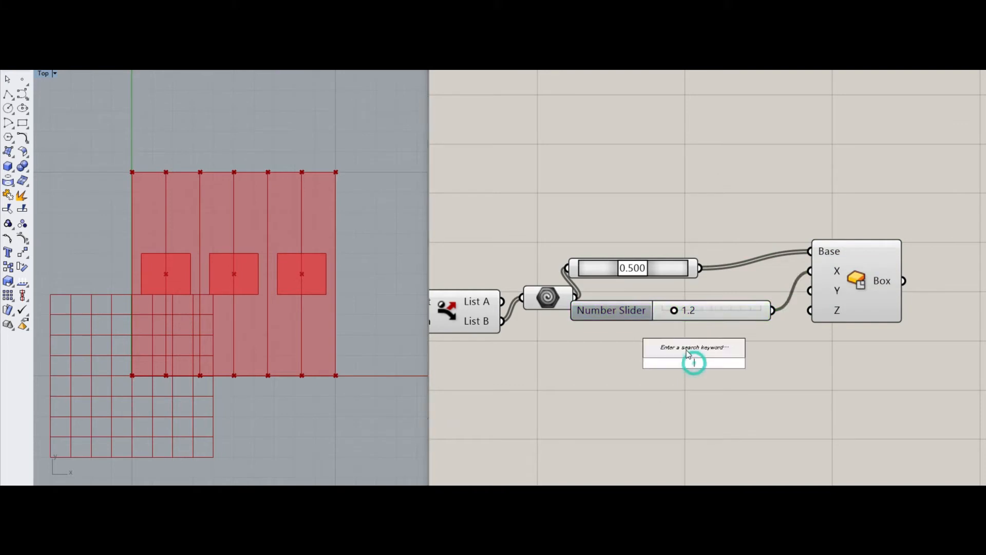
{"action": "type", "text": "0"}
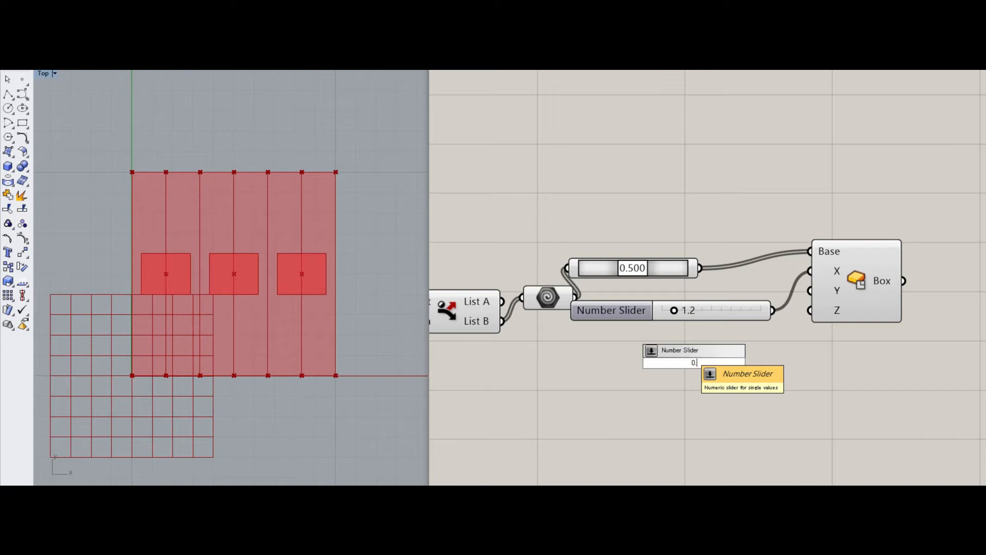
{"action": "type", "text": ".5"}
{"action": "key", "text": "Return"}
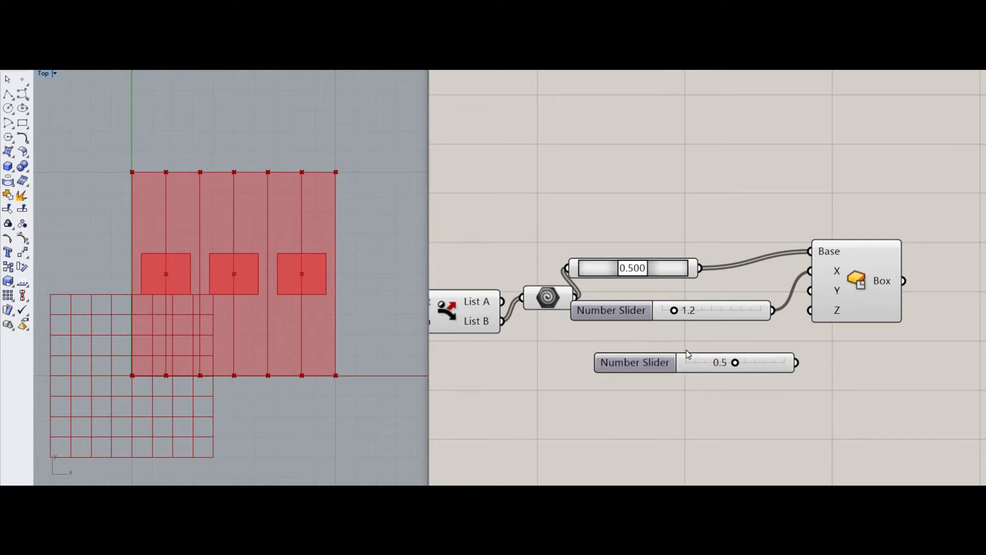
{"action": "left_click_drag", "start_coordinate": [808, 315], "coordinate": [707, 372]}
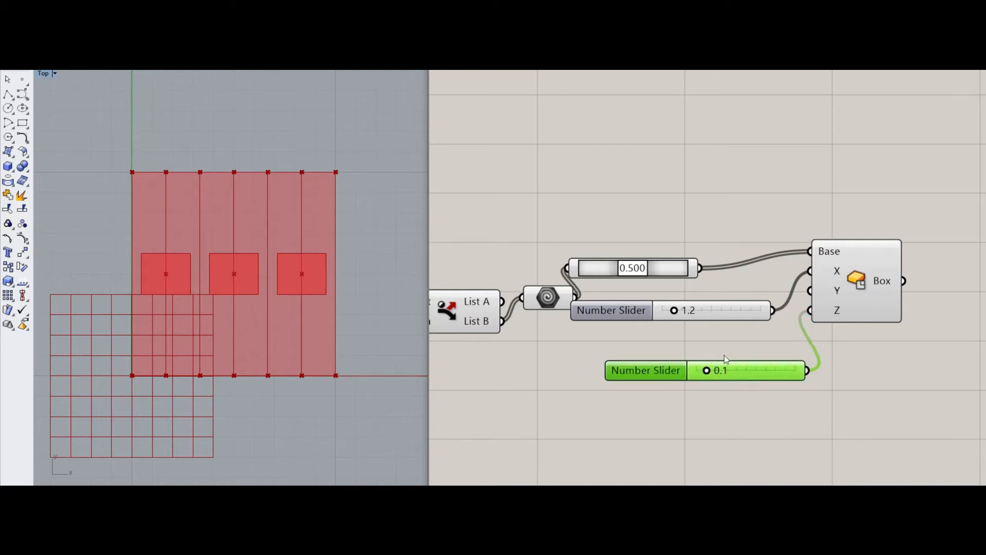
{"action": "left_click_drag", "start_coordinate": [844, 300], "coordinate": [849, 303]}
{"action": "left_click", "coordinate": [844, 340]}
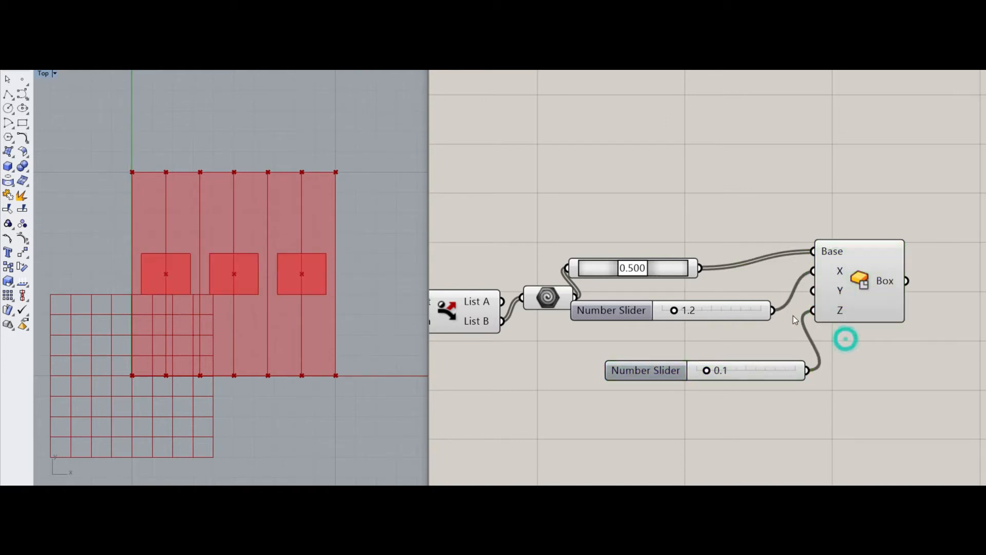
{"action": "left_click_drag", "start_coordinate": [744, 308], "coordinate": [747, 315]}
{"action": "left_click", "coordinate": [735, 343]}
- Add two Number parameters below the rectangular grid and connect the grid's size Number parameter to the first one
{"action": "scroll", "coordinate": [732, 343], "scroll_direction": "down", "scroll_amount": 5}
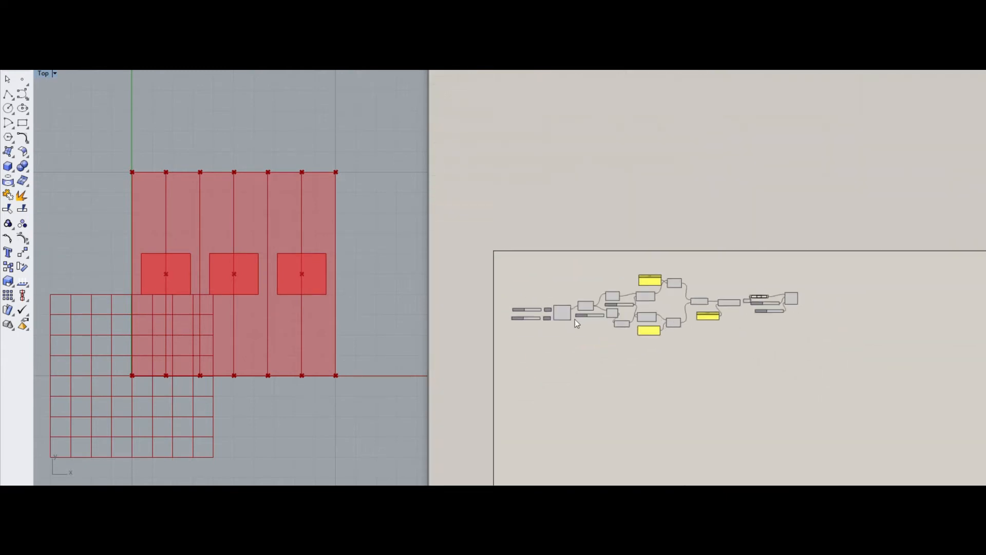
{"action": "scroll", "coordinate": [555, 318], "scroll_direction": "up", "scroll_amount": 5}
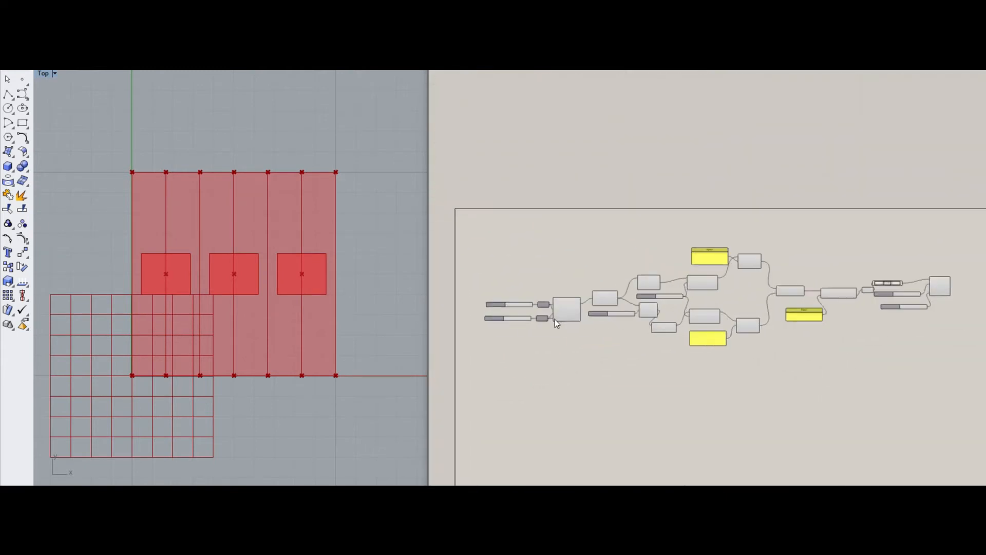
{"action": "double_click", "coordinate": [598, 368]}
{"action": "type", "text": "num"}
{"action": "key", "text": "Return"}
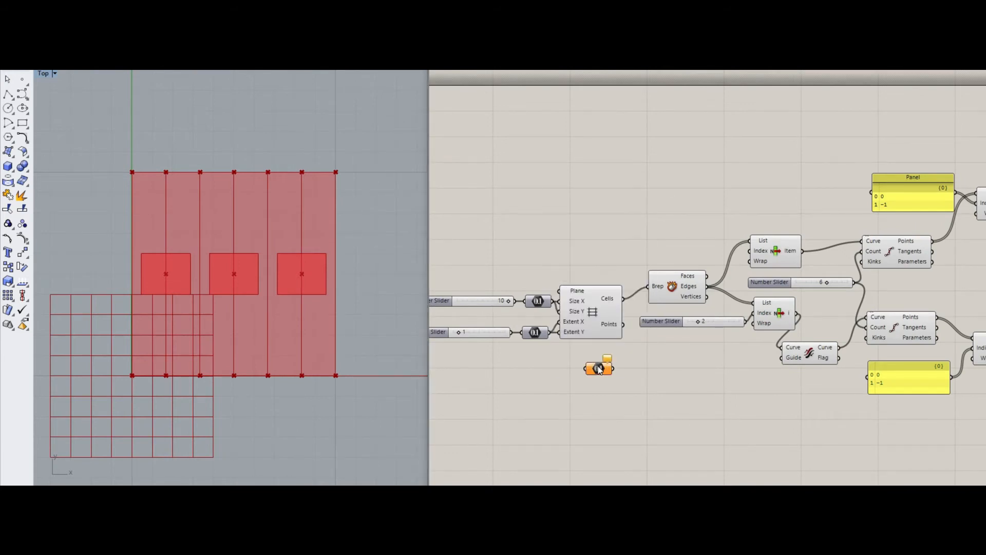
{"action": "left_click", "coordinate": [598, 367]}
{"action": "left_click_drag", "start_coordinate": [601, 368], "coordinate": [722, 389], "text": "alt"}
{"action": "left_click_drag", "start_coordinate": [552, 300], "coordinate": [603, 404]}
{"action": "left_click_drag", "start_coordinate": [541, 299], "coordinate": [481, 301]}
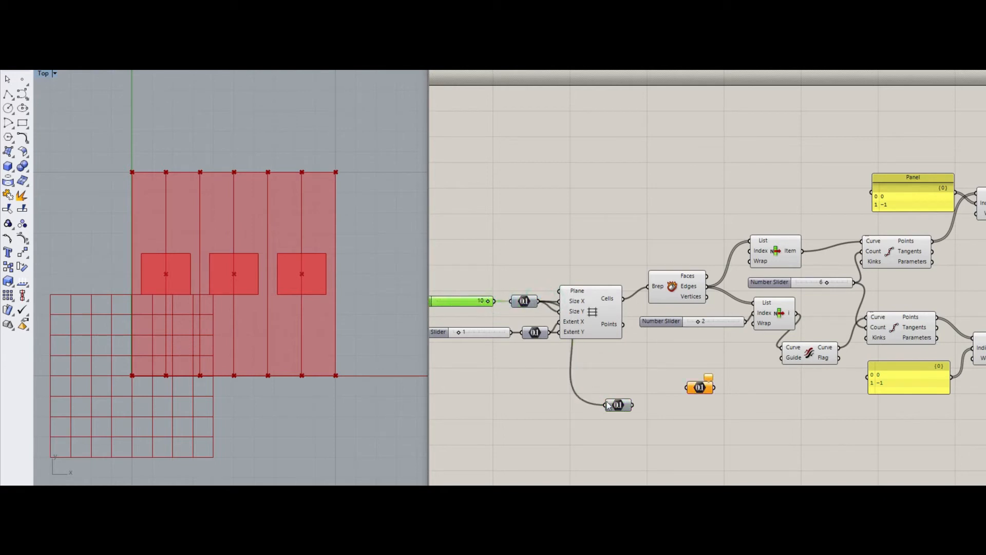
- Connect the first new Number parameter to the second and move the second one below Center Box's 0.1 slider
{"action": "left_click_drag", "start_coordinate": [632, 405], "coordinate": [849, 409]}
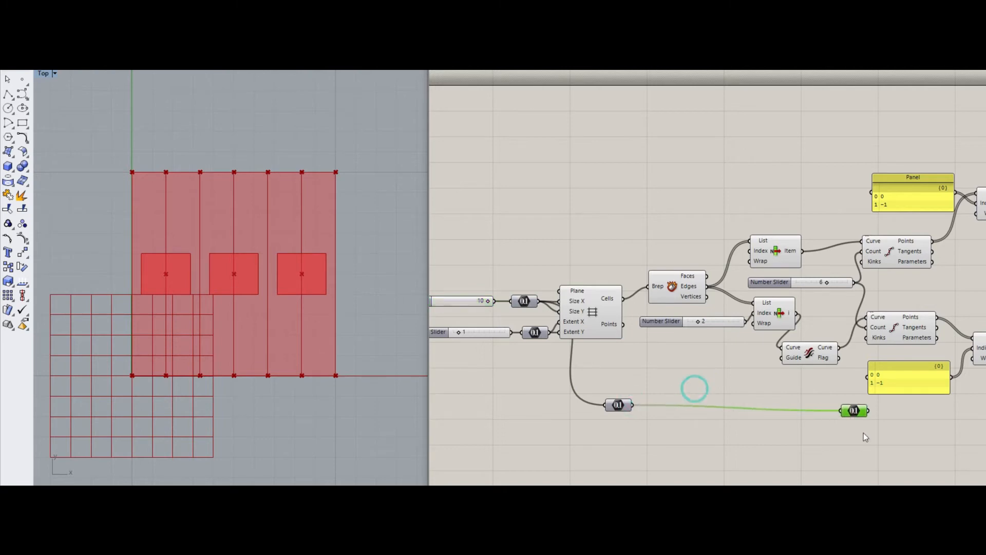
{"action": "right_click_drag", "start_coordinate": [864, 433], "coordinate": [506, 379]}
{"action": "left_click_drag", "start_coordinate": [499, 356], "coordinate": [770, 346]}
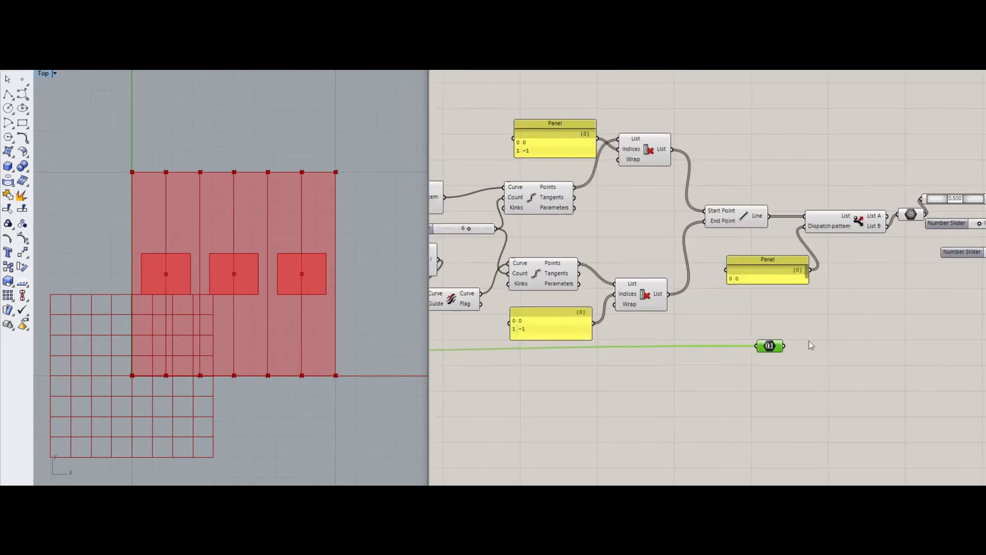
{"action": "right_click_drag", "start_coordinate": [810, 344], "coordinate": [548, 348]}
{"action": "left_click_drag", "start_coordinate": [520, 354], "coordinate": [706, 357]}
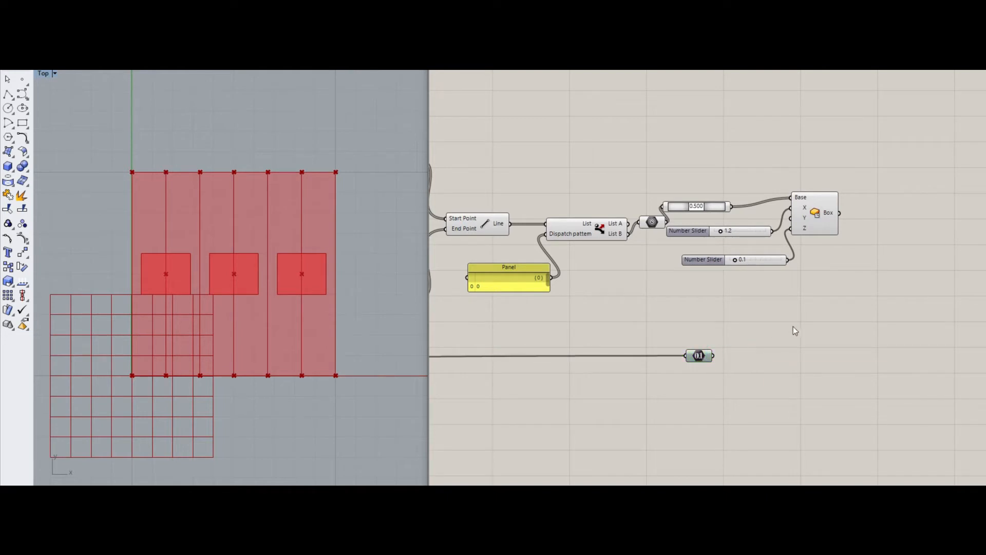
- Add a Division component beside the lower Number parameter and connect that parameter to its A input
{"action": "double_click", "coordinate": [789, 329]}
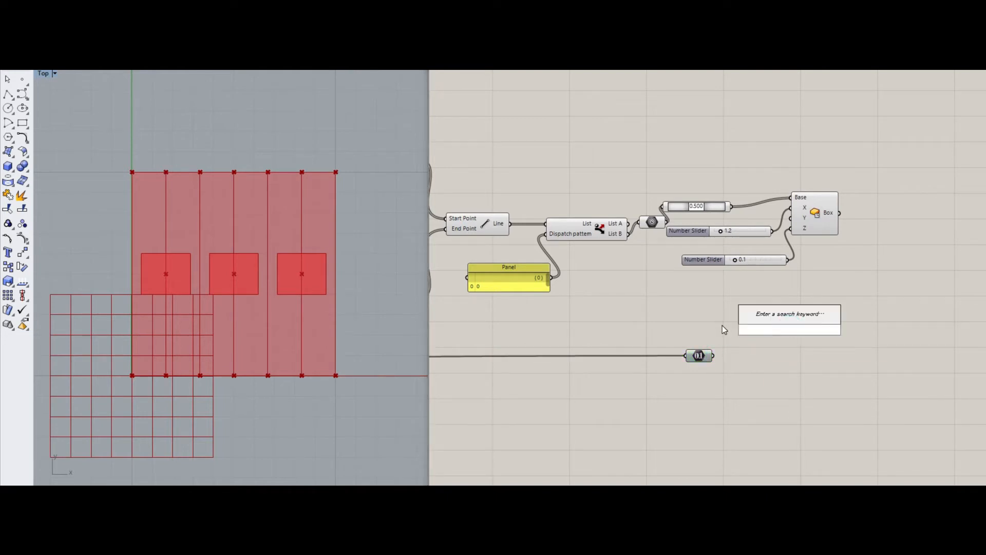
{"action": "type", "text": "division"}
{"action": "key", "text": "Return"}
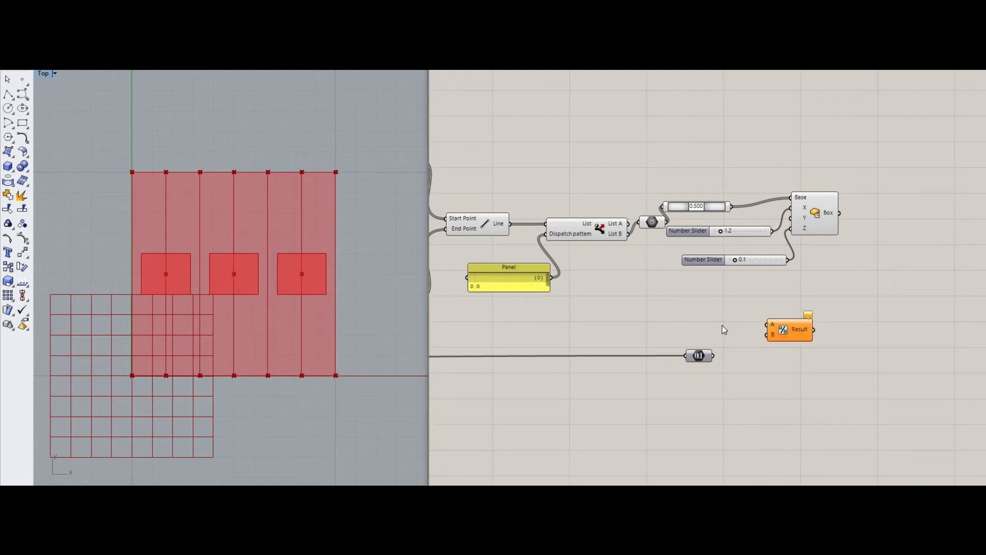
{"action": "left_click_drag", "start_coordinate": [713, 356], "coordinate": [761, 364]}
- Create a number slider with value 2 below the Number parameter and connect it to Division's B input
{"action": "double_click", "coordinate": [711, 386]}
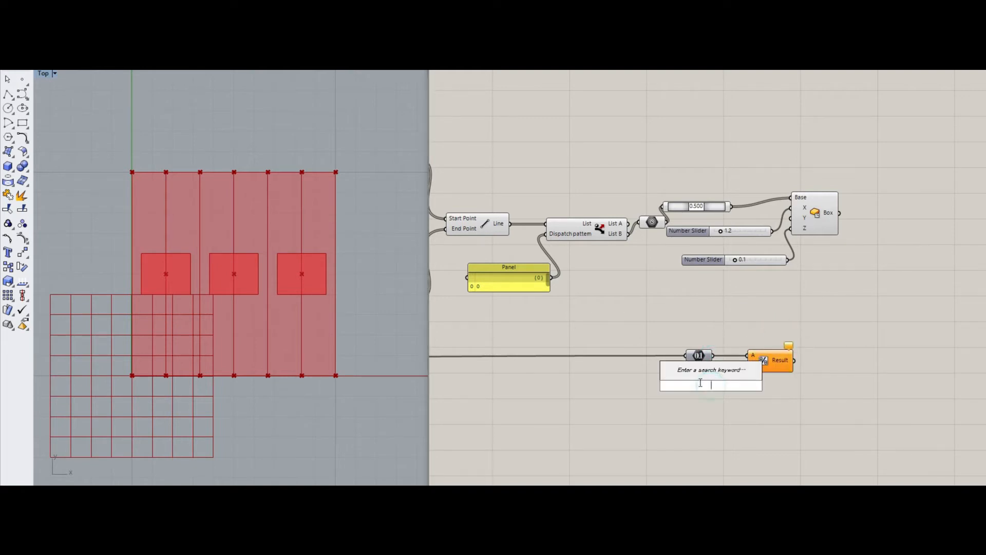
{"action": "type", "text": "2"}
{"action": "key", "text": "Return"}
{"action": "scroll", "coordinate": [741, 378], "scroll_direction": "up", "scroll_amount": 3}
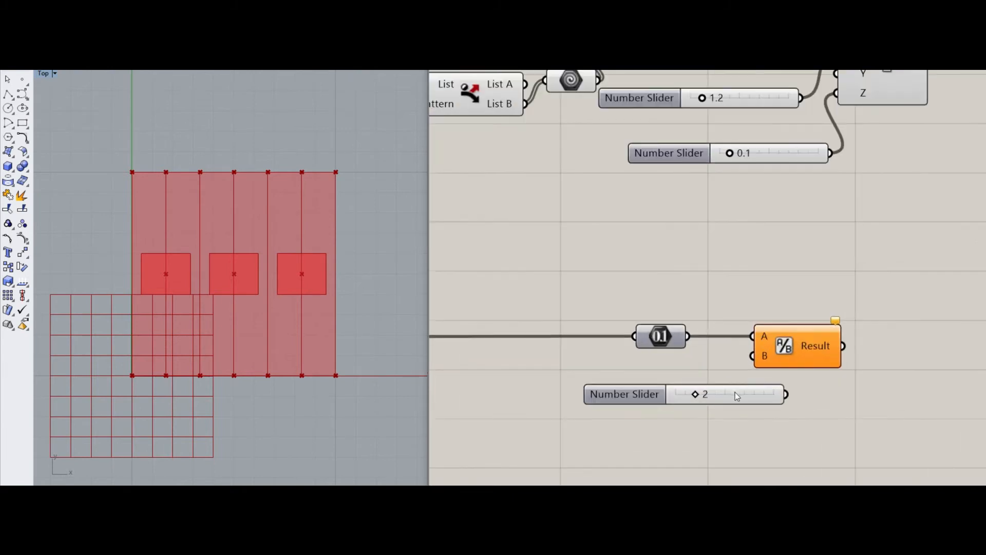
{"action": "left_click", "coordinate": [735, 392]}
{"action": "left_click_drag", "start_coordinate": [734, 378], "coordinate": [725, 390]}
{"action": "left_click", "coordinate": [804, 346]}
{"action": "right_click_drag", "start_coordinate": [828, 324], "coordinate": [773, 371]}
- Connect Division's Result output to Center Box's Y input
{"action": "left_click_drag", "start_coordinate": [787, 121], "coordinate": [786, 394]}
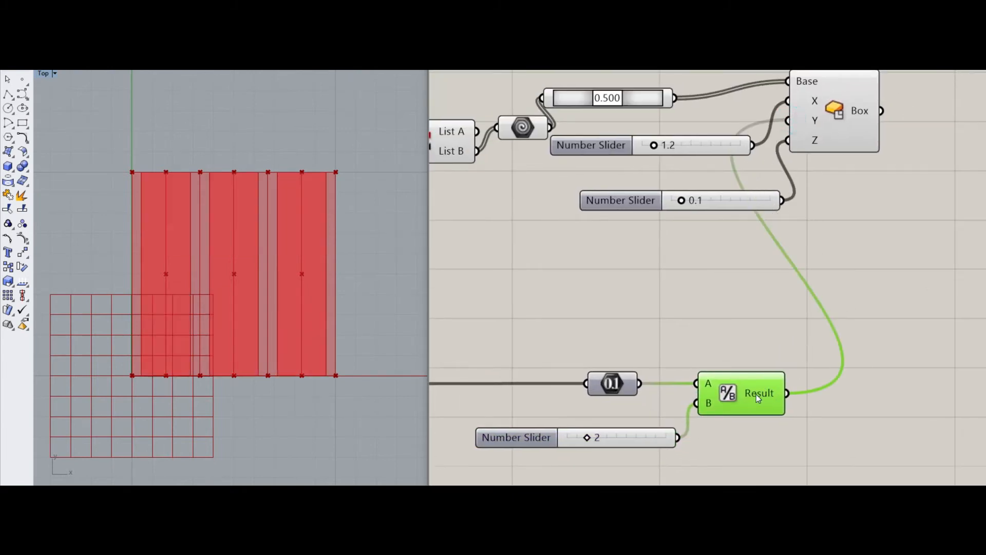
{"action": "left_click", "coordinate": [742, 305]}
{"action": "left_click", "coordinate": [823, 91]}
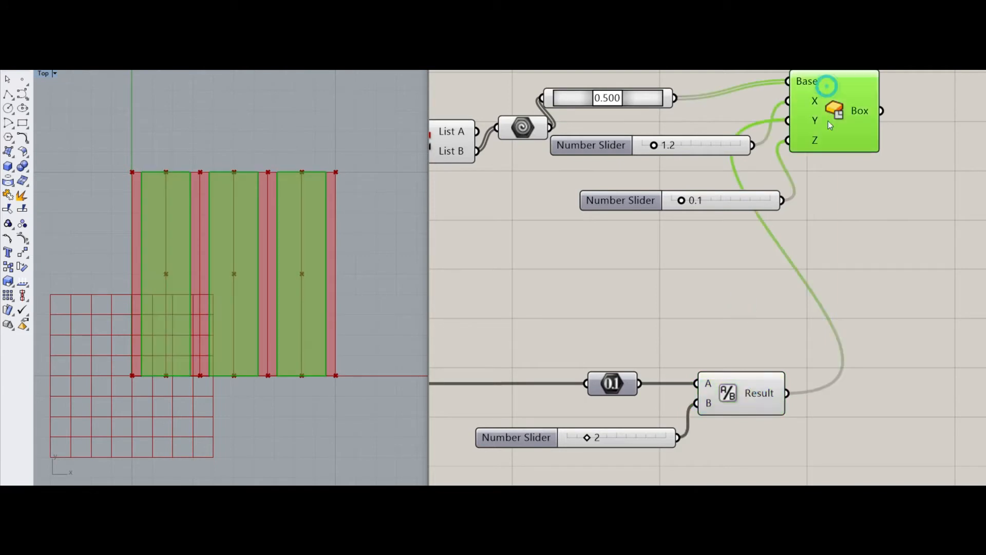
{"action": "left_click", "coordinate": [833, 212]}
- Add a Group component after Center Box and connect the Box output to its Objects input
{"action": "right_click_drag", "start_coordinate": [824, 264], "coordinate": [747, 225]}
{"action": "scroll", "coordinate": [746, 225], "scroll_direction": "down", "scroll_amount": 1}
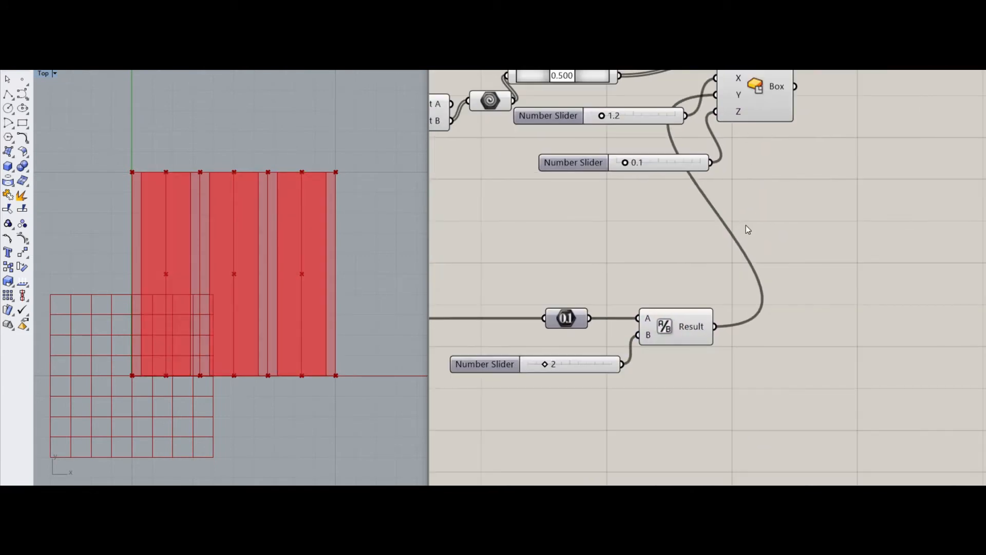
{"action": "scroll", "coordinate": [744, 227], "scroll_direction": "down", "scroll_amount": 1}
{"action": "right_click_drag", "start_coordinate": [788, 175], "coordinate": [667, 232]}
{"action": "double_click", "coordinate": [743, 178]}
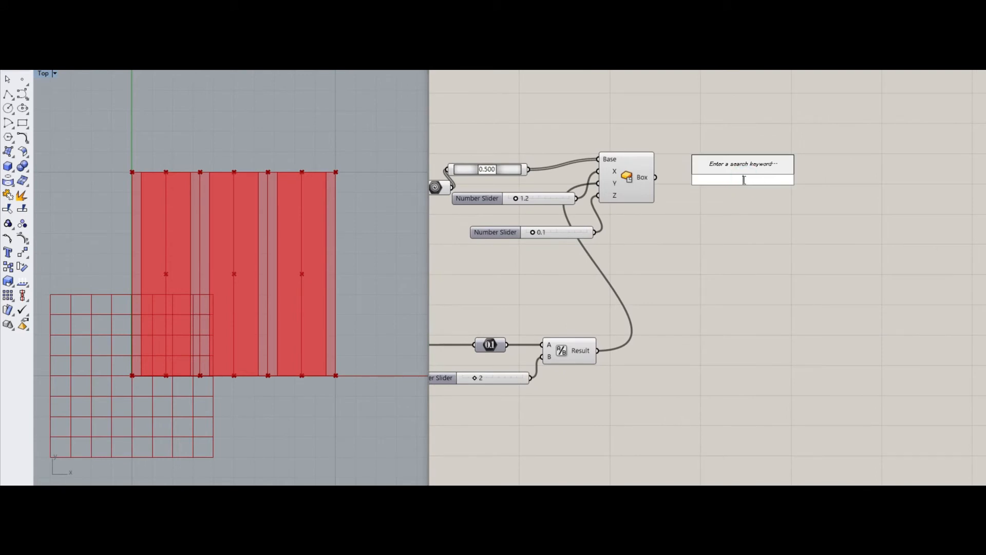
{"action": "type", "text": "group"}
{"action": "key", "text": "Return"}
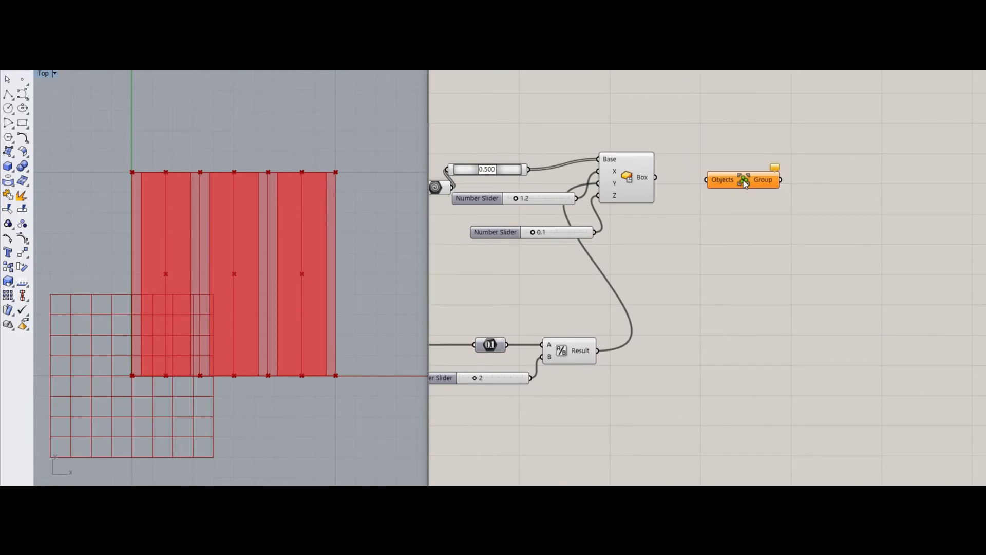
{"action": "scroll", "coordinate": [745, 183], "scroll_direction": "up", "scroll_amount": 2}
{"action": "right_click_drag", "start_coordinate": [628, 199], "coordinate": [606, 276]}
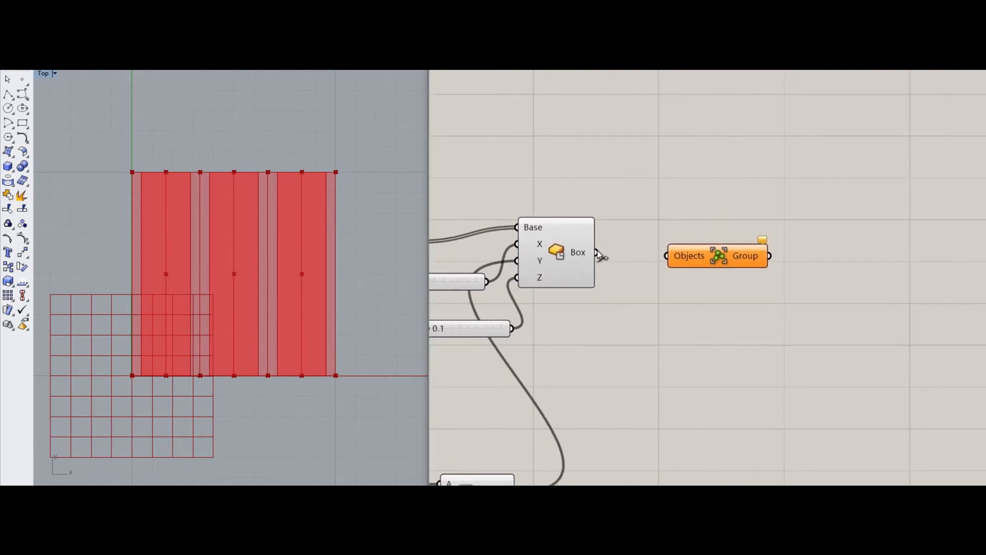
{"action": "left_click_drag", "start_coordinate": [596, 252], "coordinate": [681, 247]}
{"action": "left_click", "coordinate": [688, 271]}
- Add a Move component after the Group and connect the Group output to its Geometry input
{"action": "right_click_drag", "start_coordinate": [662, 257], "coordinate": [596, 224]}
{"action": "double_click", "coordinate": [726, 245]}
{"action": "type", "text": "move"}
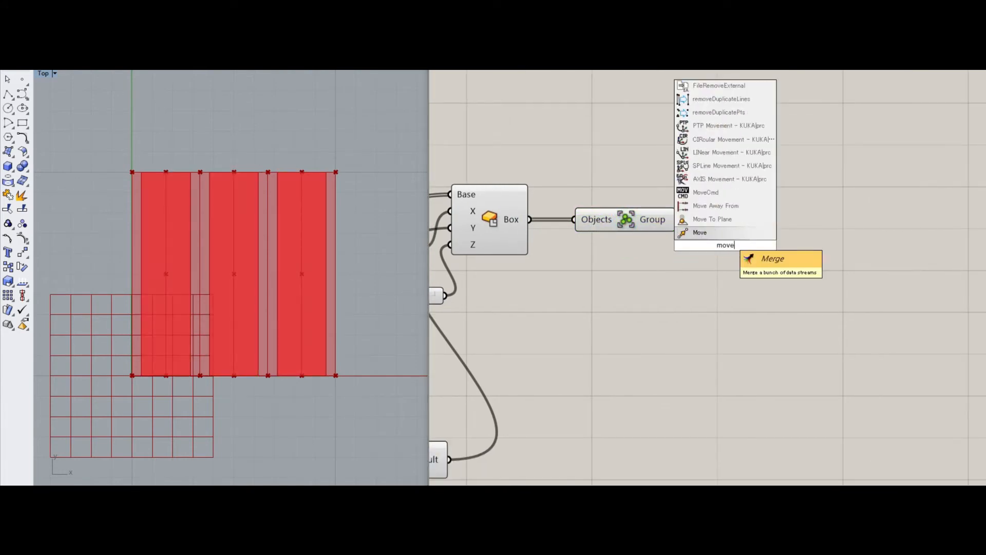
{"action": "key", "text": "Return"}
{"action": "left_click_drag", "start_coordinate": [726, 236], "coordinate": [781, 236]}
{"action": "left_click_drag", "start_coordinate": [683, 220], "coordinate": [720, 239]}
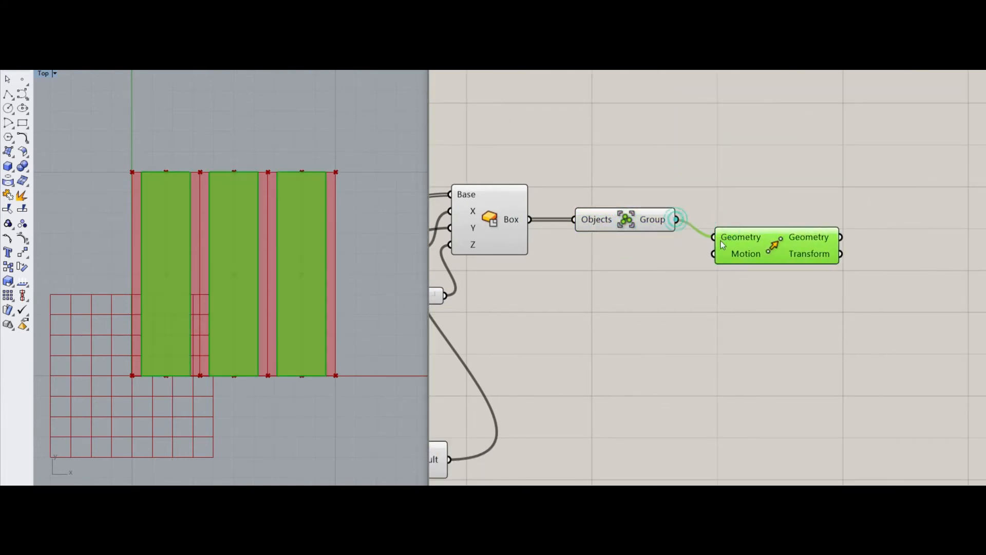
{"action": "left_click", "coordinate": [692, 284]}
- Add a Unit X vector below the Group and connect it to Move's Motion input
{"action": "right_click_drag", "start_coordinate": [668, 300], "coordinate": [687, 249]}
{"action": "double_click", "coordinate": [678, 286]}
{"action": "type", "text": "x"}
{"action": "key", "text": "Return"}
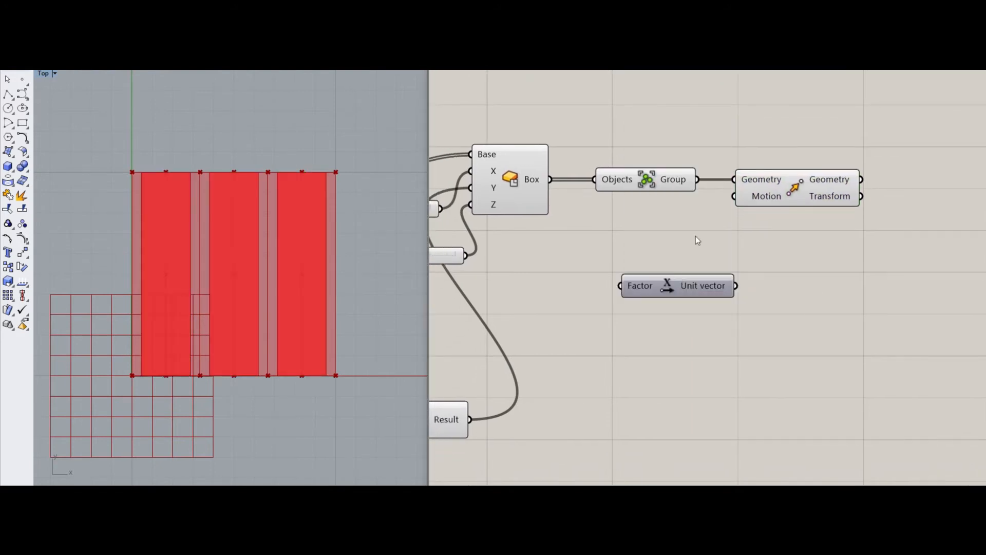
{"action": "left_click_drag", "start_coordinate": [736, 196], "coordinate": [736, 285]}
{"action": "left_click_drag", "start_coordinate": [677, 286], "coordinate": [706, 283]}
- Add a Series component below the Unit X vector and connect its output to the vector's Factor input
{"action": "double_click", "coordinate": [594, 322]}
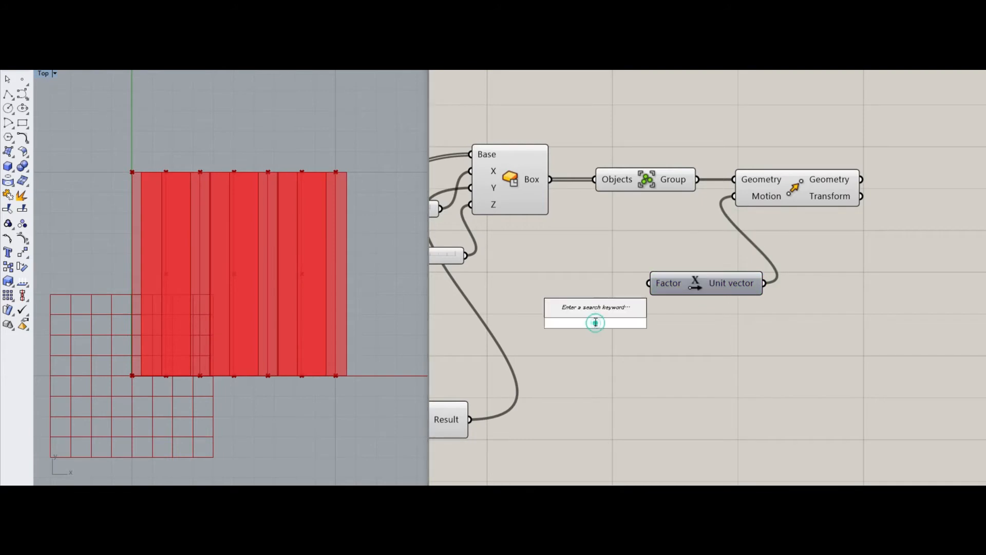
{"action": "type", "text": "series"}
{"action": "key", "text": "Return"}
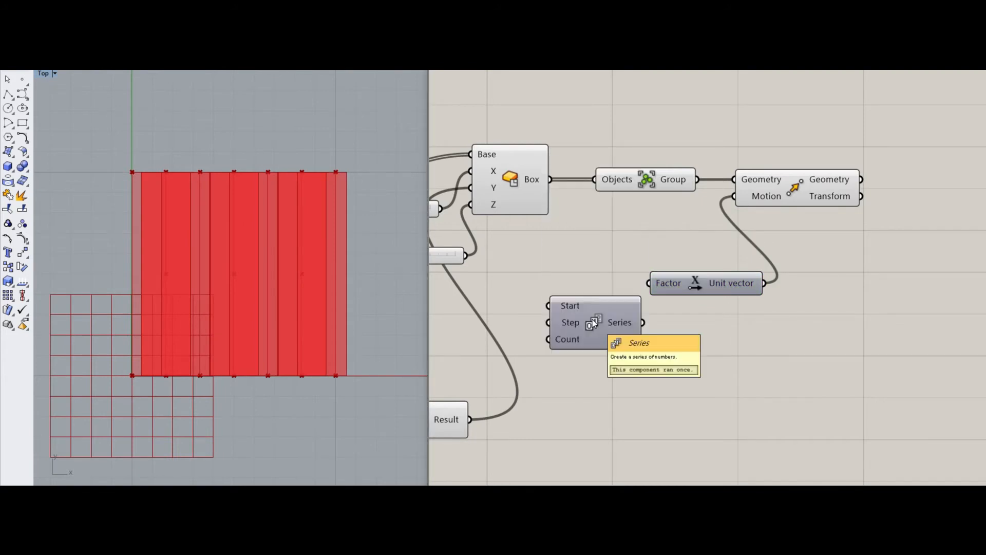
{"action": "left_click_drag", "start_coordinate": [648, 283], "coordinate": [622, 372]}
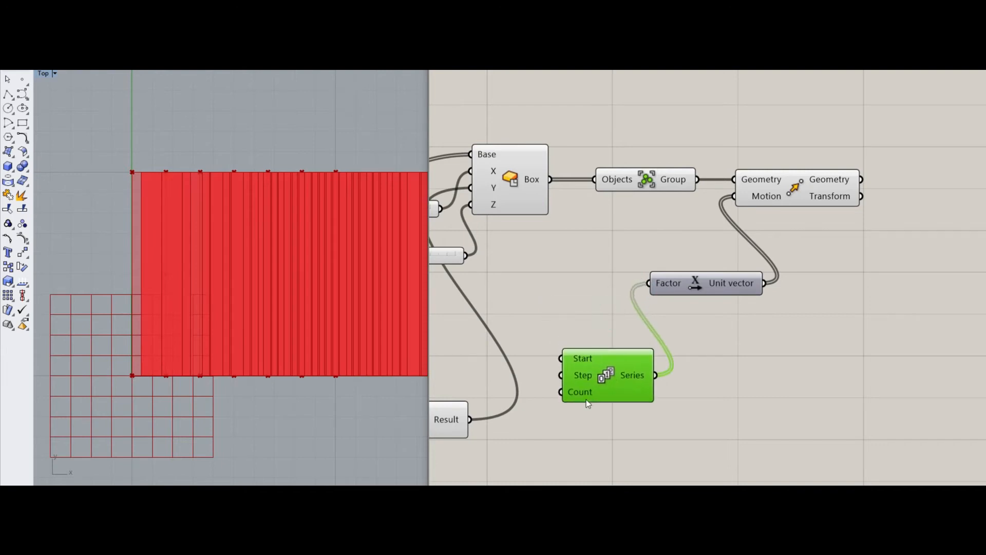
{"action": "right_click_drag", "start_coordinate": [586, 399], "coordinate": [617, 345]}
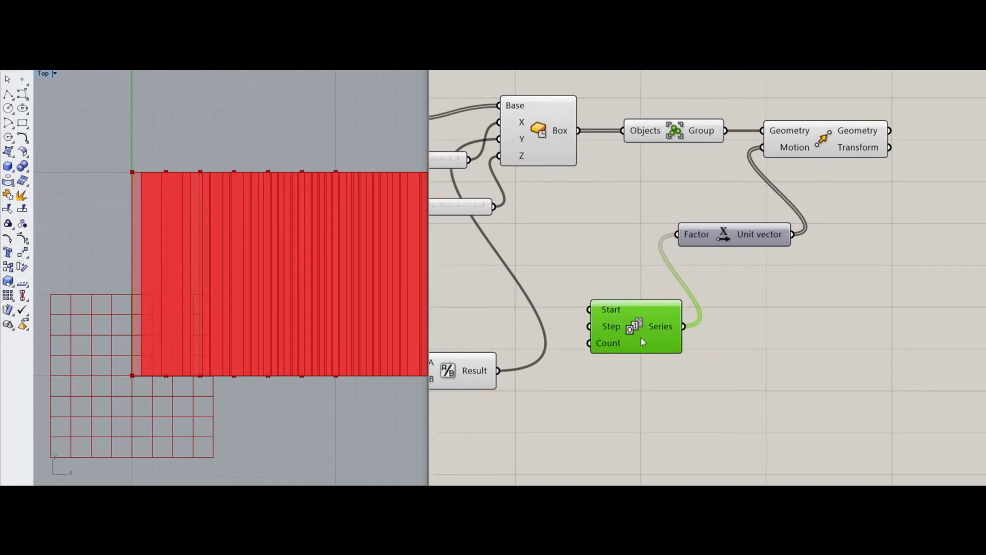
- Create a number slider with value 5 below the Series component and connect it to the Count input
{"action": "double_click", "coordinate": [583, 385]}
{"action": "type", "text": "5"}
{"action": "key", "text": "Return"}
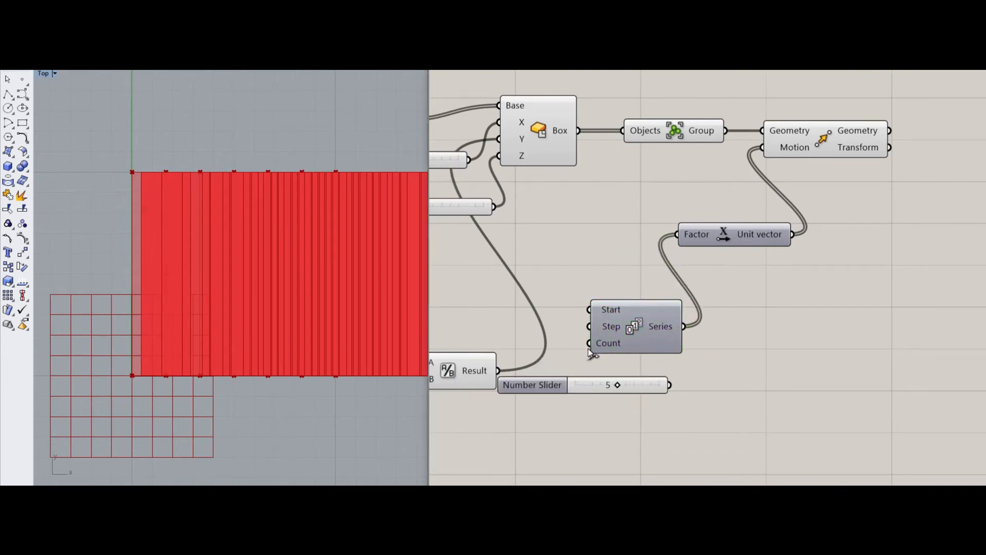
{"action": "left_click_drag", "start_coordinate": [574, 387], "coordinate": [539, 425]}
{"action": "left_click_drag", "start_coordinate": [590, 344], "coordinate": [632, 430]}
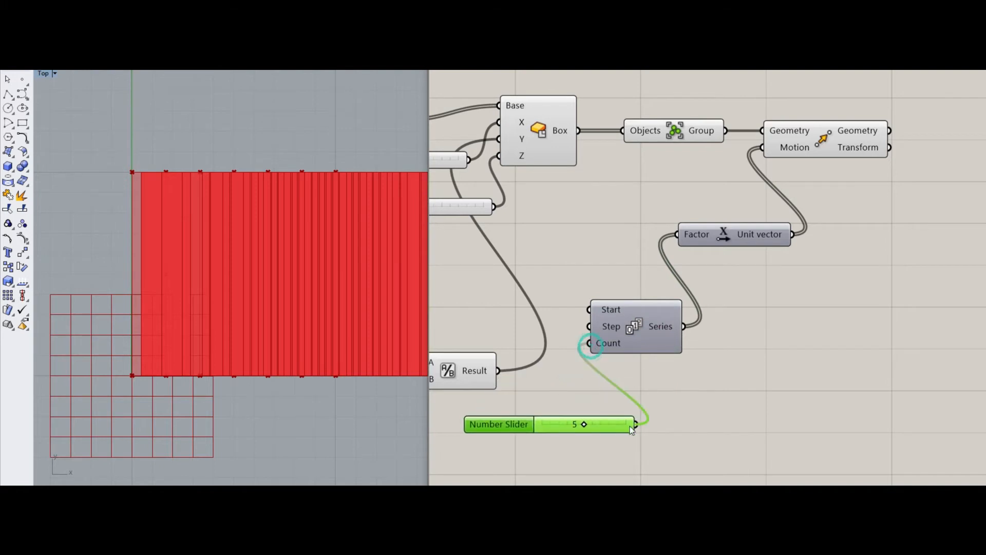
{"action": "right_click_drag", "start_coordinate": [564, 376], "coordinate": [655, 361]}
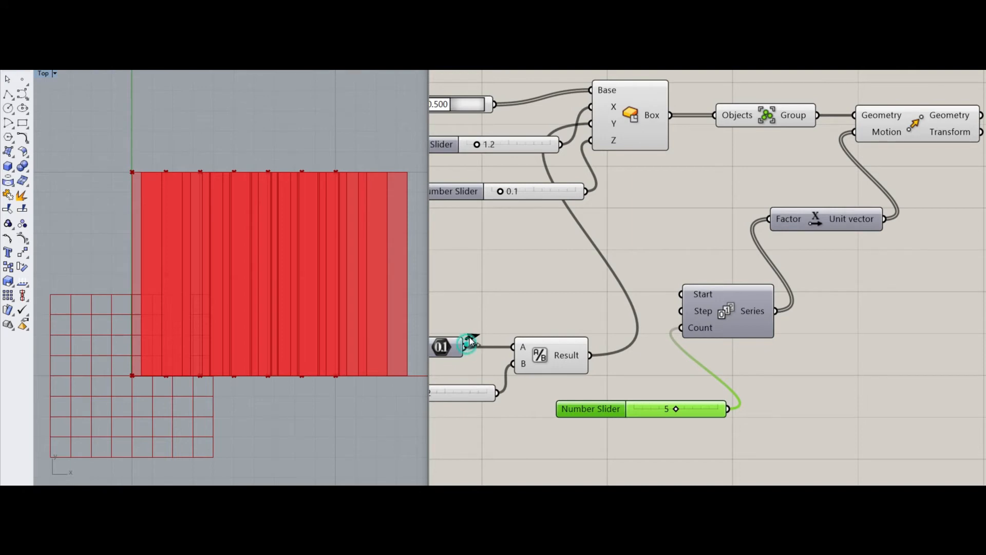
- Connect the Number parameter that feeds Division to the Series component's Step input and check the row of boxes in the viewport
{"action": "right_click_drag", "start_coordinate": [470, 342], "coordinate": [586, 321]}
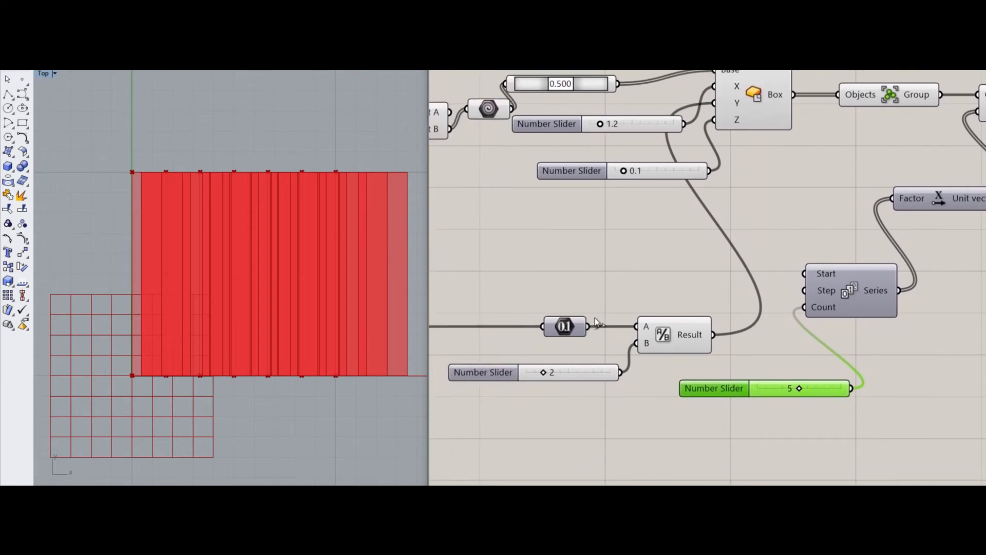
{"action": "left_click_drag", "start_coordinate": [596, 323], "coordinate": [804, 290]}
{"action": "left_click", "coordinate": [848, 293]}
{"action": "scroll", "coordinate": [347, 304], "scroll_direction": "down", "scroll_amount": 5}
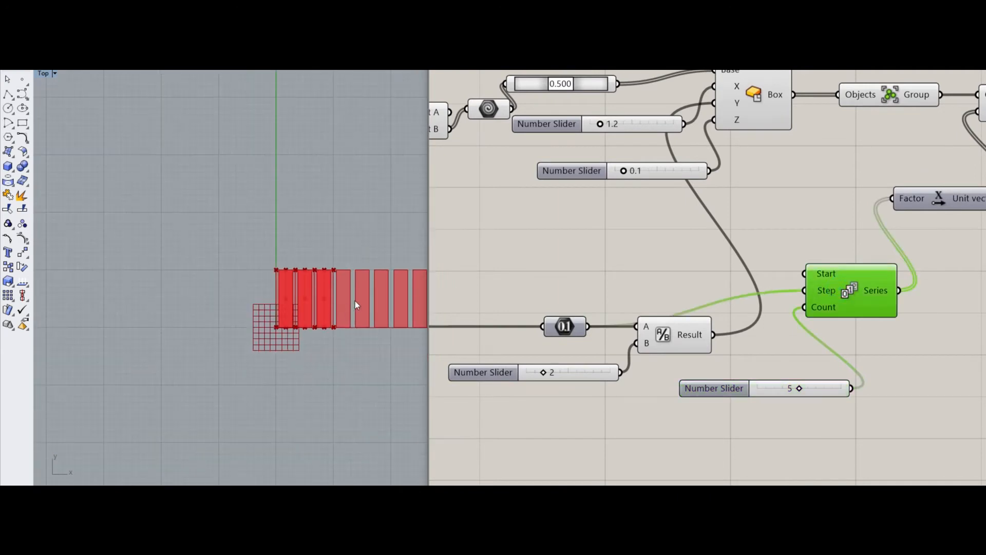
{"action": "right_click_drag", "start_coordinate": [352, 301], "coordinate": [293, 307]}
{"action": "scroll", "coordinate": [351, 303], "scroll_direction": "up", "scroll_amount": 2}
{"action": "mouse_move", "coordinate": [373, 312]}
{"action": "right_mouse_down"}
{"action": "mouse_move", "coordinate": [403, 312]}
{"action": "mouse_move", "coordinate": [388, 317]}
{"action": "right_mouse_up"}
- Add a second Group component after Move and connect Move's Geometry output to its Objects input
{"action": "left_click", "coordinate": [649, 238]}
{"action": "scroll", "coordinate": [873, 249], "scroll_direction": "down", "scroll_amount": 3}
{"action": "right_click_drag", "start_coordinate": [873, 249], "coordinate": [683, 300]}
{"action": "scroll", "coordinate": [721, 257], "scroll_direction": "up", "scroll_amount": 3}
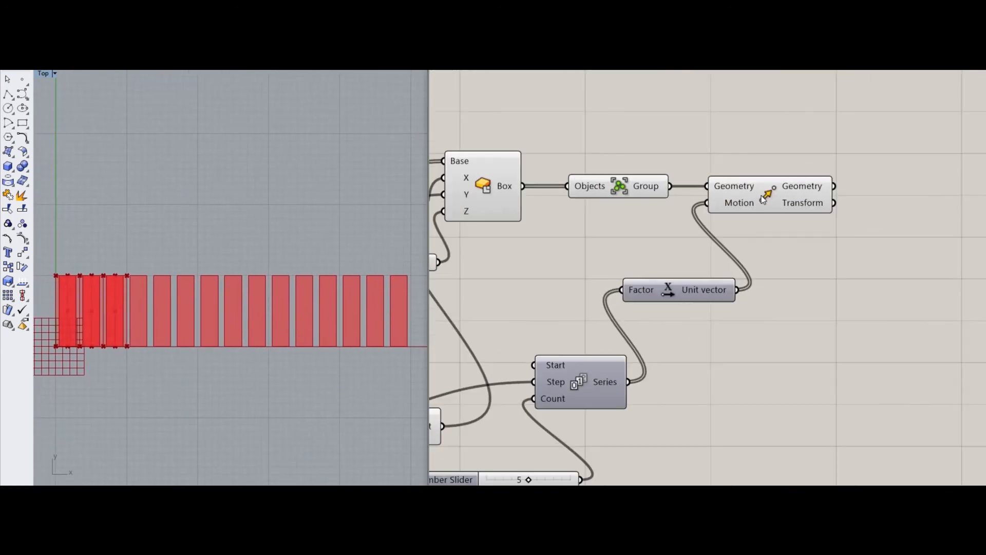
{"action": "left_click", "coordinate": [763, 203]}
{"action": "left_click", "coordinate": [772, 278]}
{"action": "right_click_drag", "start_coordinate": [772, 278], "coordinate": [626, 276]}
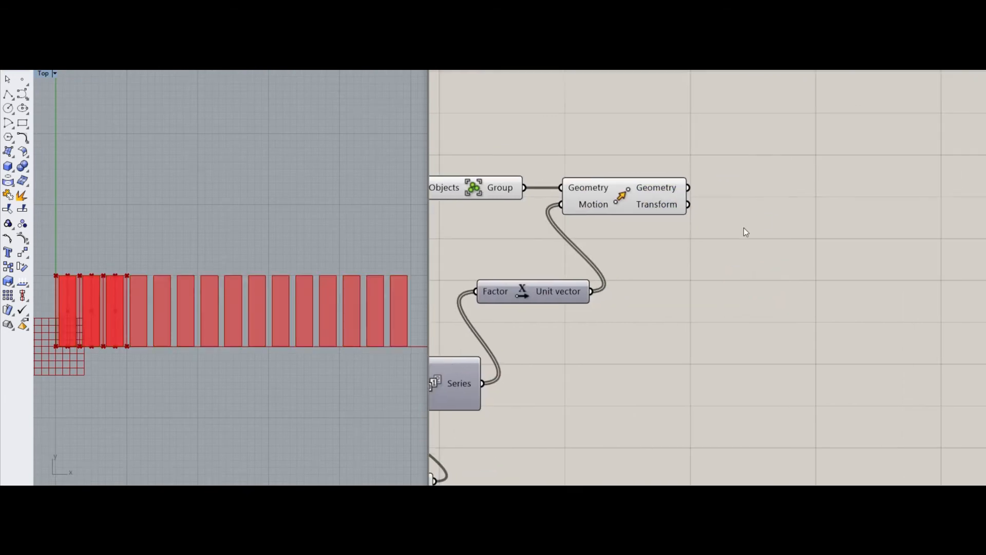
{"action": "double_click", "coordinate": [763, 211]}
{"action": "type", "text": "group"}
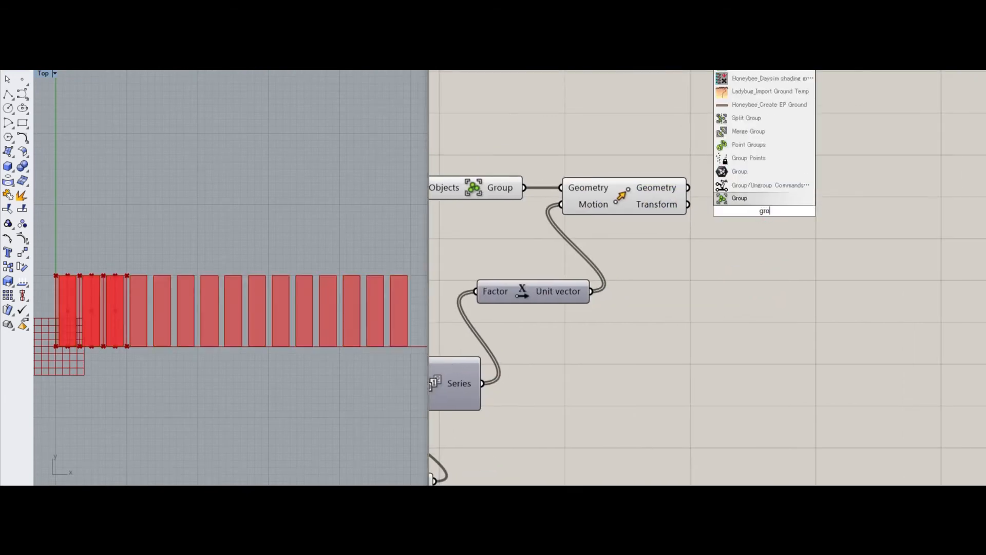
{"action": "key", "text": "Return"}
{"action": "left_click_drag", "start_coordinate": [688, 187], "coordinate": [739, 182]}
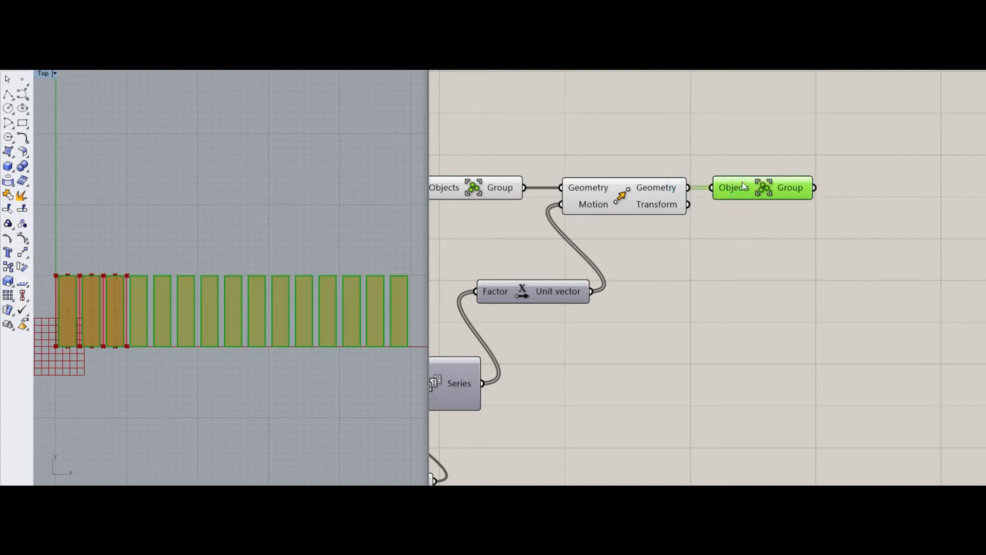
{"action": "left_click", "coordinate": [773, 257]}
- Add a second Move component and connect the second Group's output to its Geometry input
{"action": "double_click", "coordinate": [824, 261]}
{"action": "type", "text": "move"}
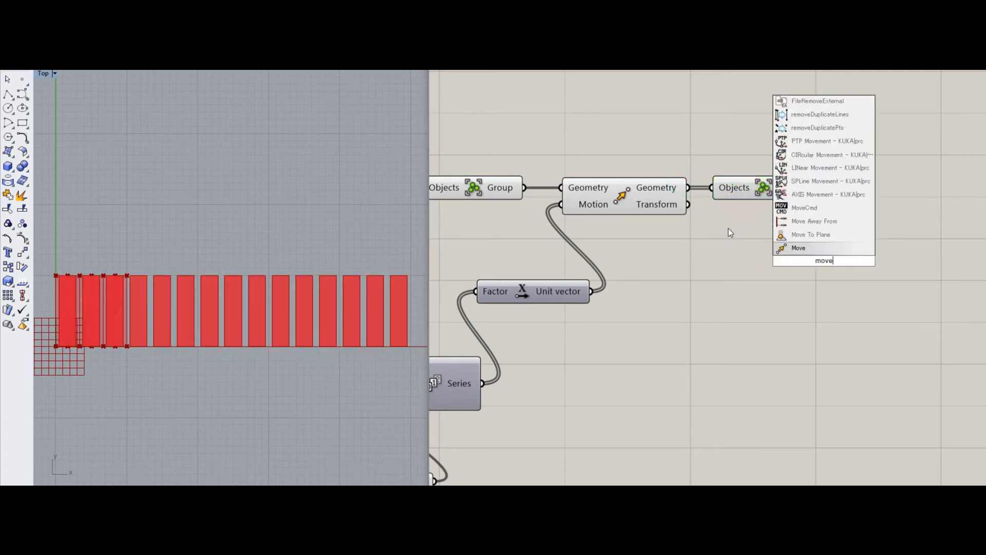
{"action": "key", "text": "Return"}
{"action": "left_click_drag", "start_coordinate": [814, 189], "coordinate": [865, 230]}
- Add a Unit Y vector below the second Move component and connect it to that component's Motion input
{"action": "double_click", "coordinate": [816, 282]}
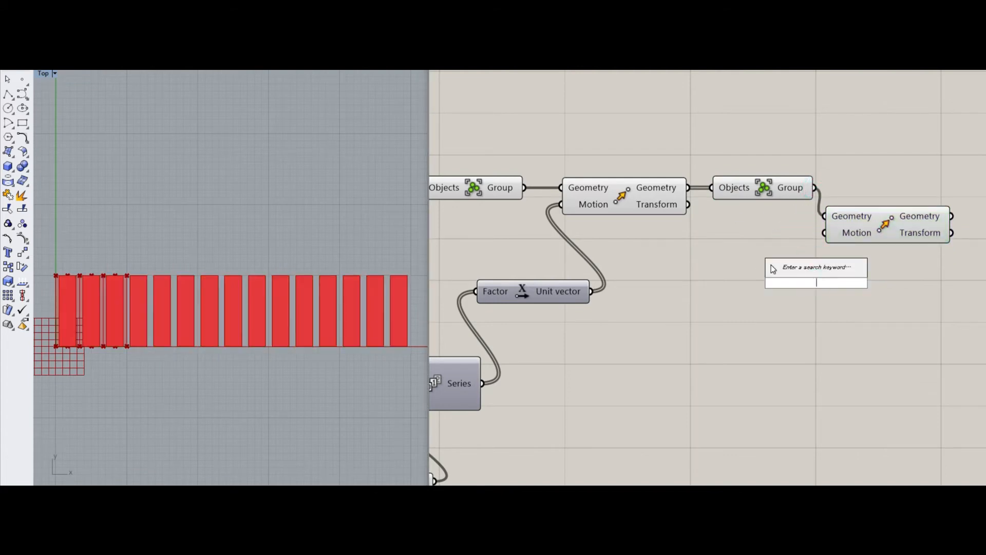
{"action": "type", "text": "y"}
{"action": "key", "text": "Return"}
{"action": "left_click_drag", "start_coordinate": [833, 247], "coordinate": [809, 296]}
{"action": "left_click", "coordinate": [722, 349]}
- Add a second Series component below the Unit Y vector and connect its output to the vector's Factor input
{"action": "right_click_drag", "start_coordinate": [721, 349], "coordinate": [733, 291]}
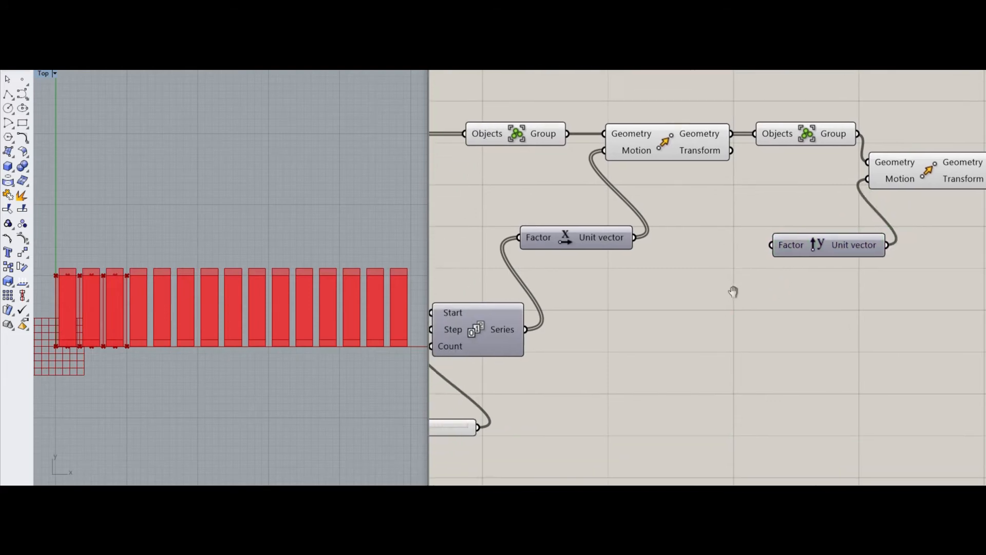
{"action": "double_click", "coordinate": [714, 313]}
{"action": "type", "text": "seri"}
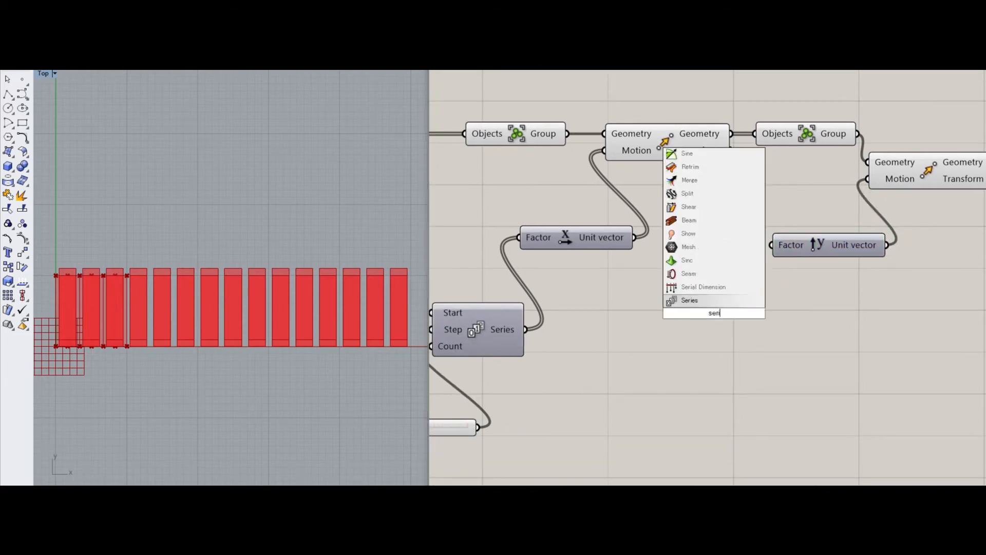
{"action": "key", "text": "Return"}
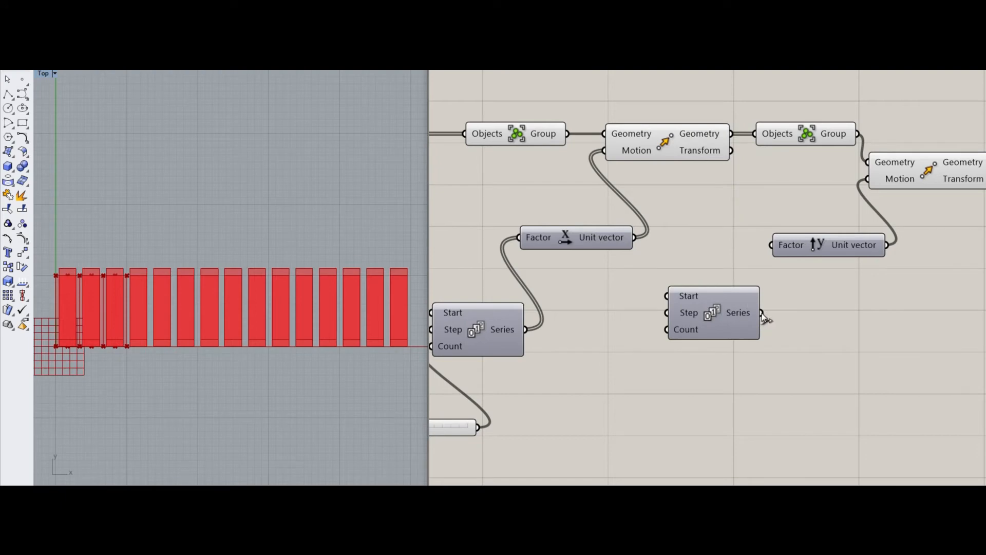
{"action": "left_click_drag", "start_coordinate": [762, 312], "coordinate": [771, 244]}
{"action": "left_click_drag", "start_coordinate": [726, 301], "coordinate": [725, 316]}
{"action": "right_click_drag", "start_coordinate": [600, 363], "coordinate": [658, 301]}
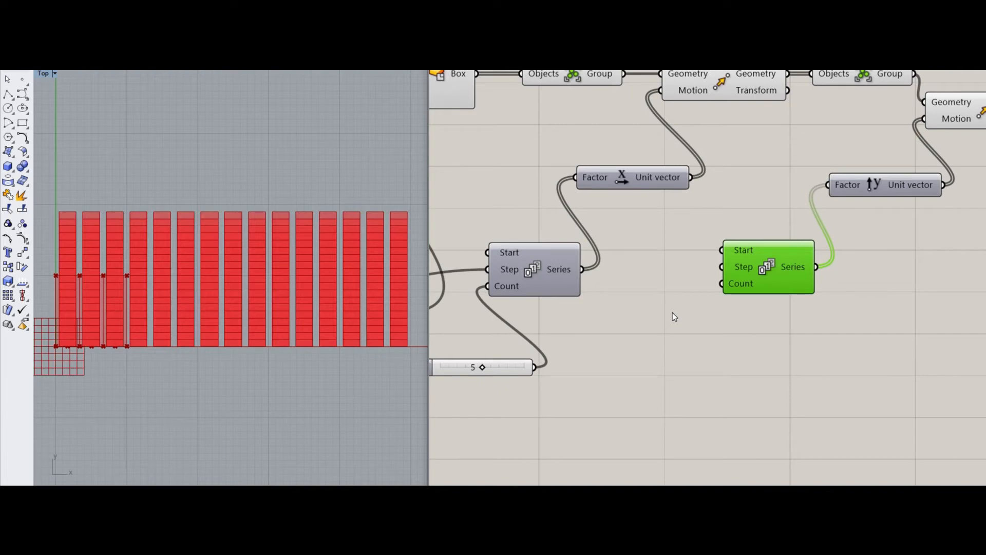
{"action": "left_click", "coordinate": [672, 312]}
{"action": "left_click_drag", "start_coordinate": [580, 269], "coordinate": [724, 251]}
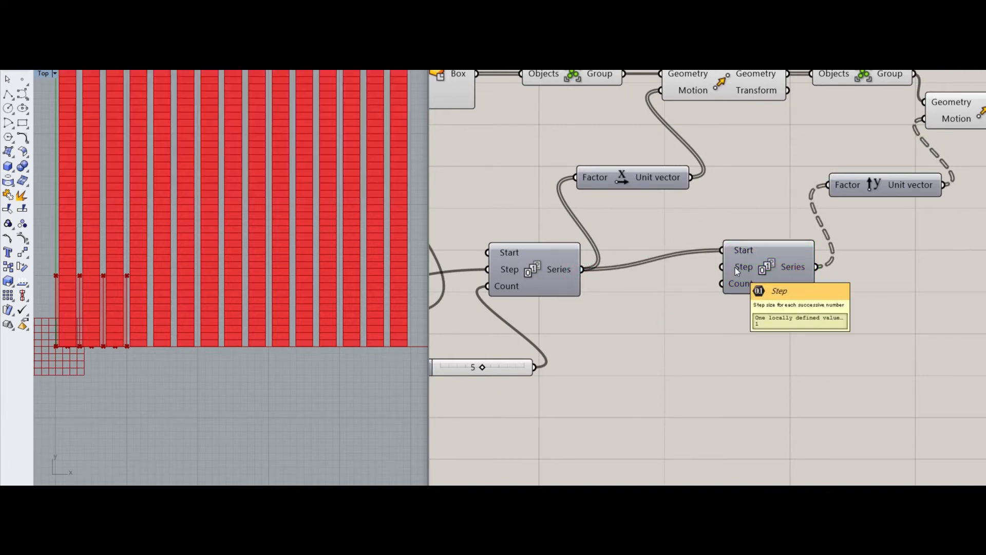
{"action": "key", "text": "ctrl+z"}
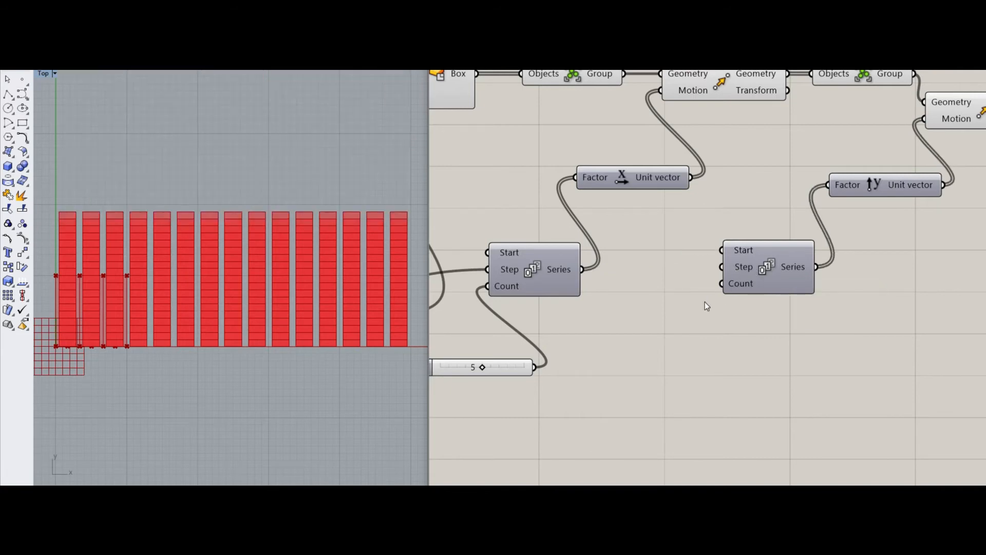
- Add a number slider set to 5 below the second Series component and connect it to the Count input
{"action": "left_click_drag", "start_coordinate": [757, 276], "coordinate": [760, 283]}
{"action": "double_click", "coordinate": [692, 324]}
{"action": "type", "text": "5"}
{"action": "key", "text": "Return"}
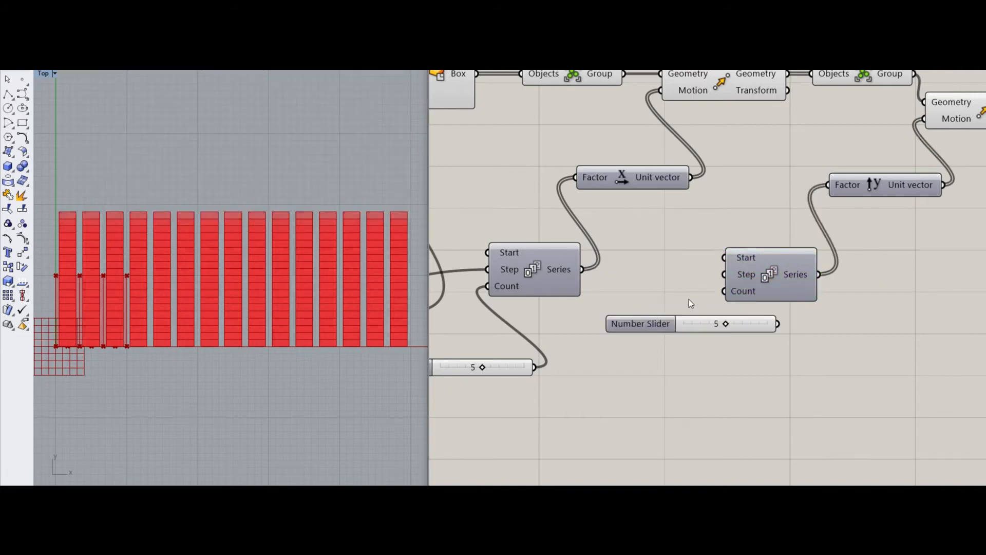
{"action": "left_click_drag", "start_coordinate": [726, 291], "coordinate": [777, 324]}
{"action": "left_click_drag", "start_coordinate": [743, 326], "coordinate": [714, 349]}
- Connect the parameter feeding the Division's A input to the second Series component's Step input and check the arrayed boxes
{"action": "right_click_drag", "start_coordinate": [705, 347], "coordinate": [886, 334]}
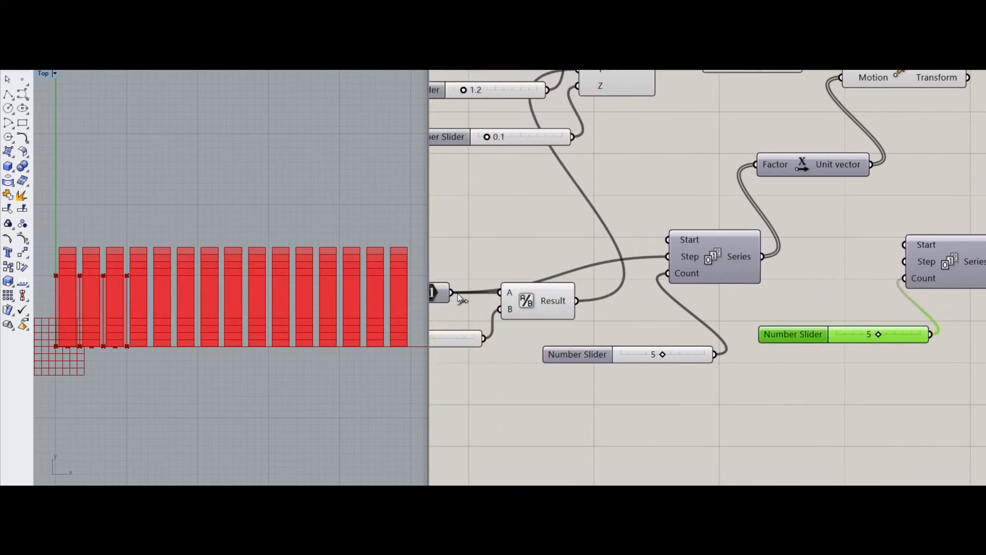
{"action": "left_click_drag", "start_coordinate": [458, 295], "coordinate": [903, 261]}
{"action": "left_click", "coordinate": [855, 288]}
{"action": "scroll", "coordinate": [362, 219], "scroll_direction": "down", "scroll_amount": 3}
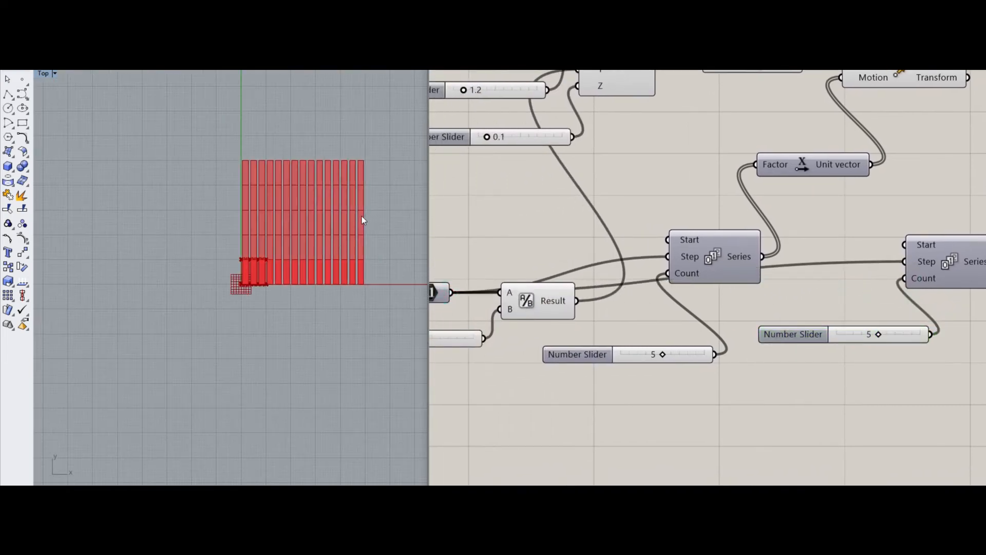
{"action": "scroll", "coordinate": [361, 220], "scroll_direction": "up", "scroll_amount": 5}
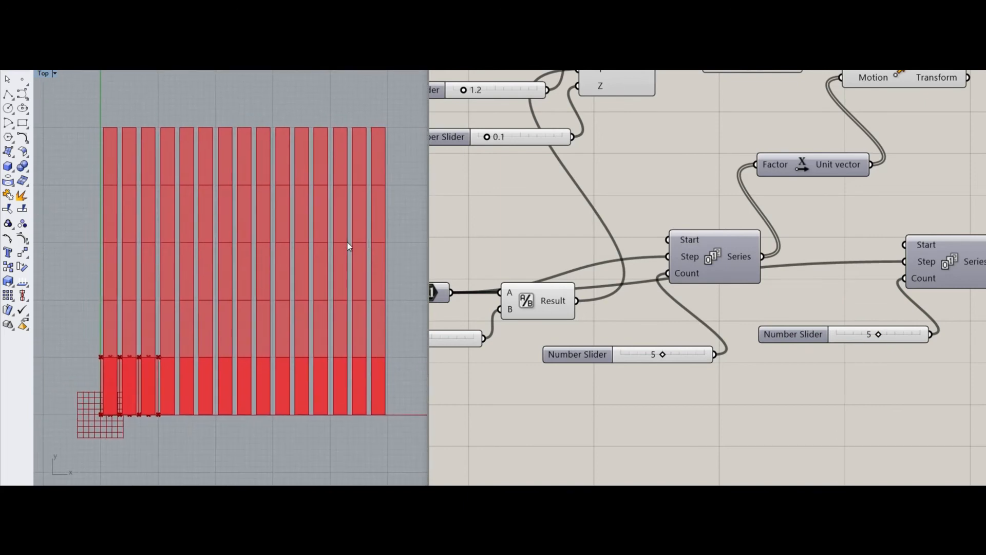
{"action": "scroll", "coordinate": [602, 244], "scroll_direction": "down", "scroll_amount": 5}
{"action": "scroll", "coordinate": [683, 233], "scroll_direction": "up", "scroll_amount": 3}
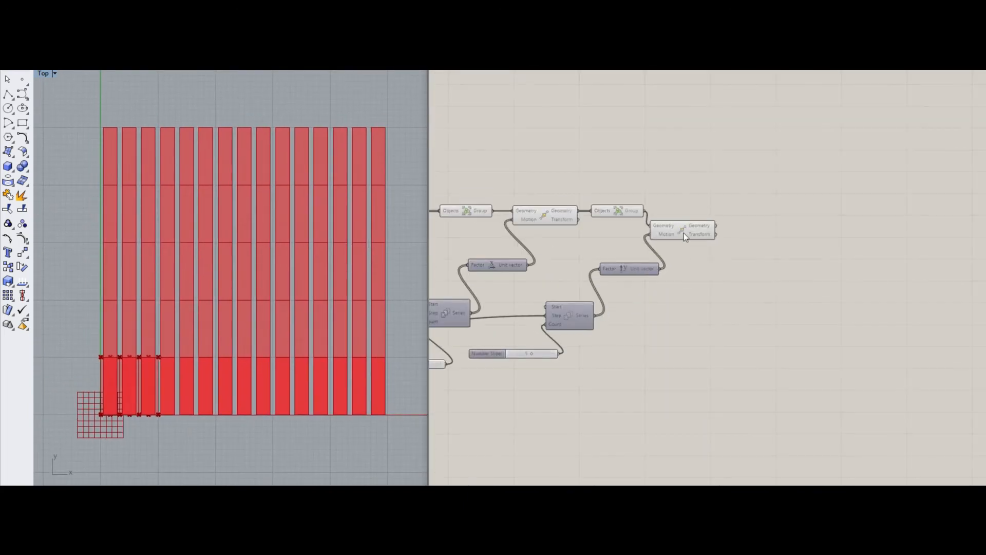
{"action": "left_click", "coordinate": [683, 233]}
{"action": "left_click", "coordinate": [687, 267]}
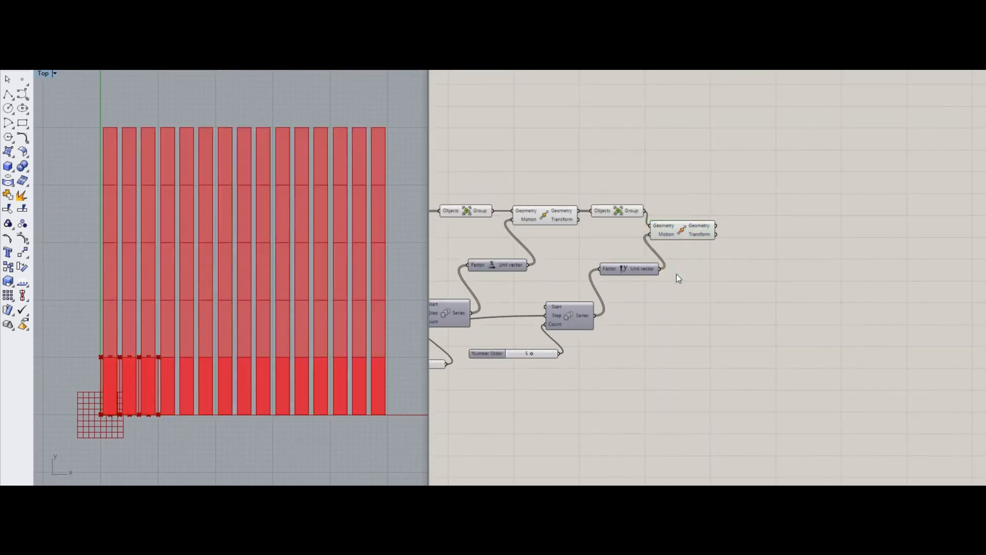
{"action": "left_click", "coordinate": [704, 267]}
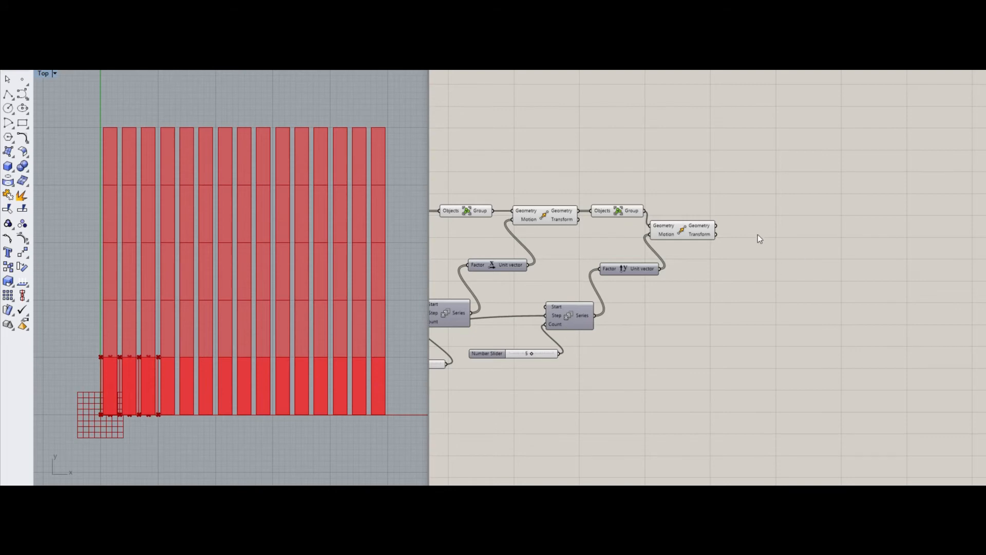
- Add a Dispatch component after the second Move component
{"action": "right_click_drag", "start_coordinate": [767, 268], "coordinate": [684, 270]}
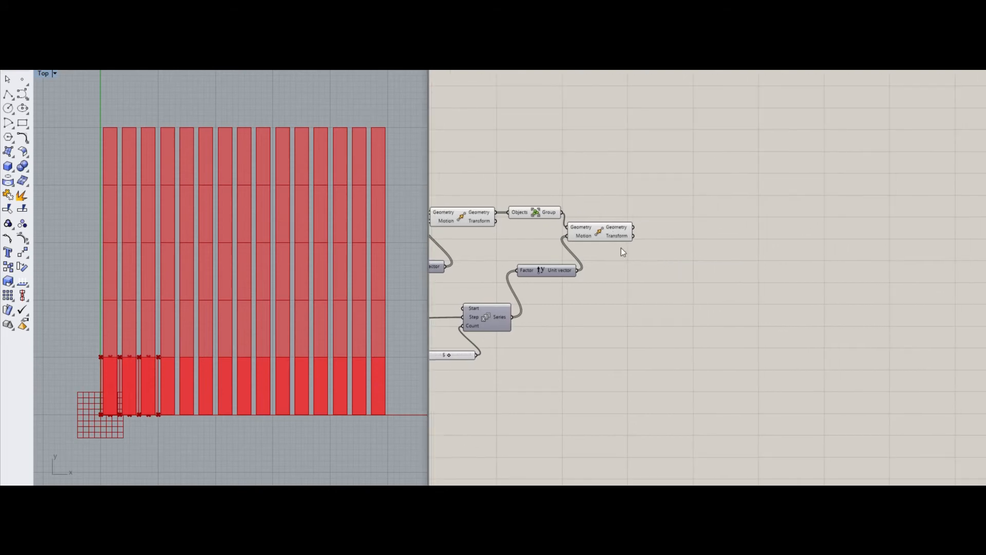
{"action": "left_click", "coordinate": [597, 226]}
{"action": "double_click", "coordinate": [689, 258]}
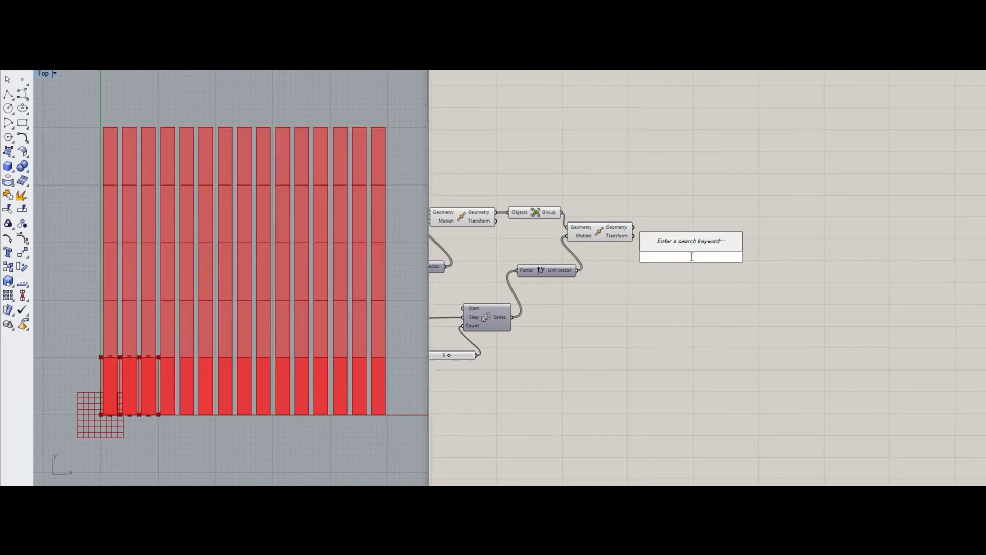
{"action": "type", "text": "dis"}
{"action": "key", "text": "Return"}
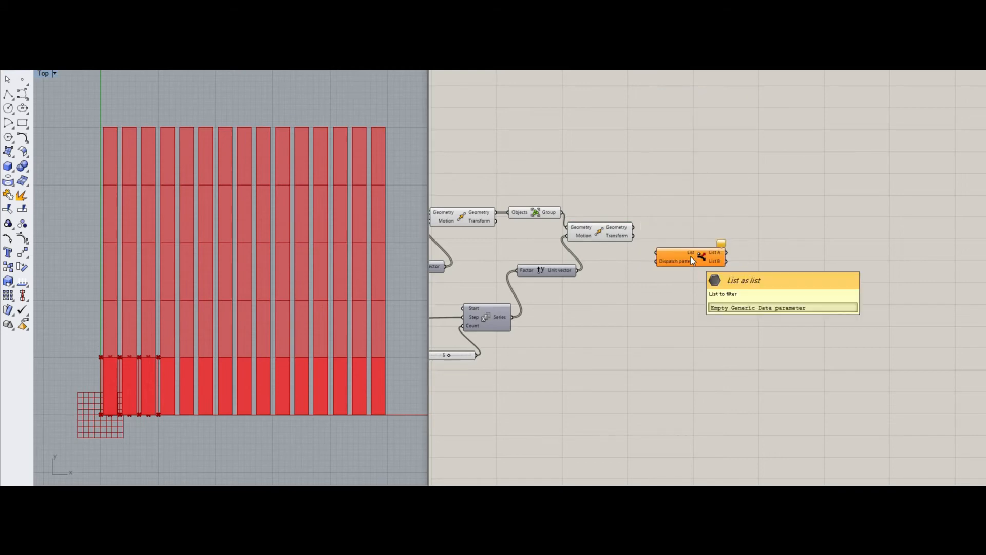
{"action": "left_click", "coordinate": [687, 254]}
{"action": "scroll", "coordinate": [684, 249], "scroll_direction": "up", "scroll_amount": 2}
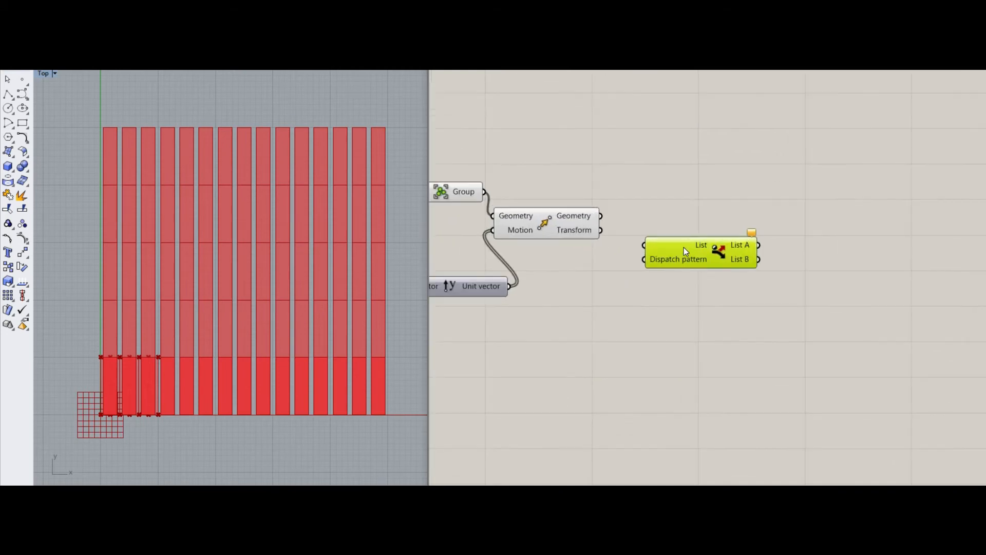
- Add a panel below Dispatch containing 0 and 1 on two lines, with multiline data turned off so they are separate items
{"action": "double_click", "coordinate": [624, 296]}
{"action": "type", "text": "panel"}
{"action": "key", "text": "Return"}
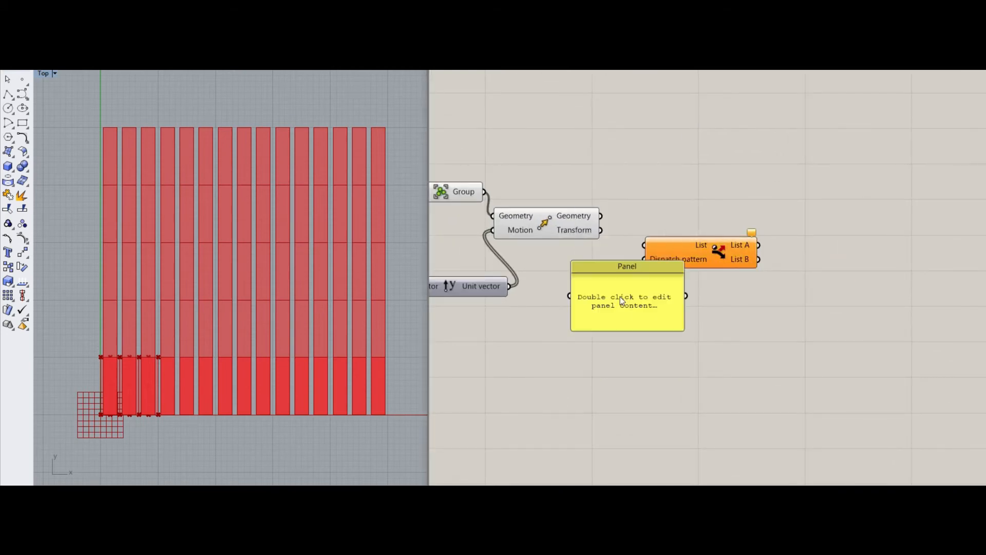
{"action": "double_click", "coordinate": [610, 291]}
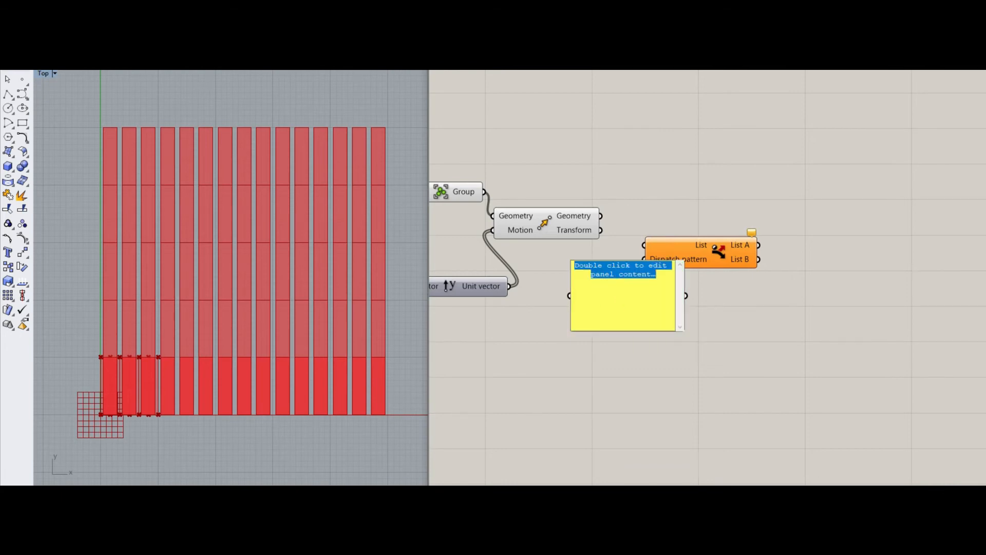
{"action": "type", "text": "0"}
{"action": "type", "text": " 1"}
{"action": "left_click", "coordinate": [771, 388]}
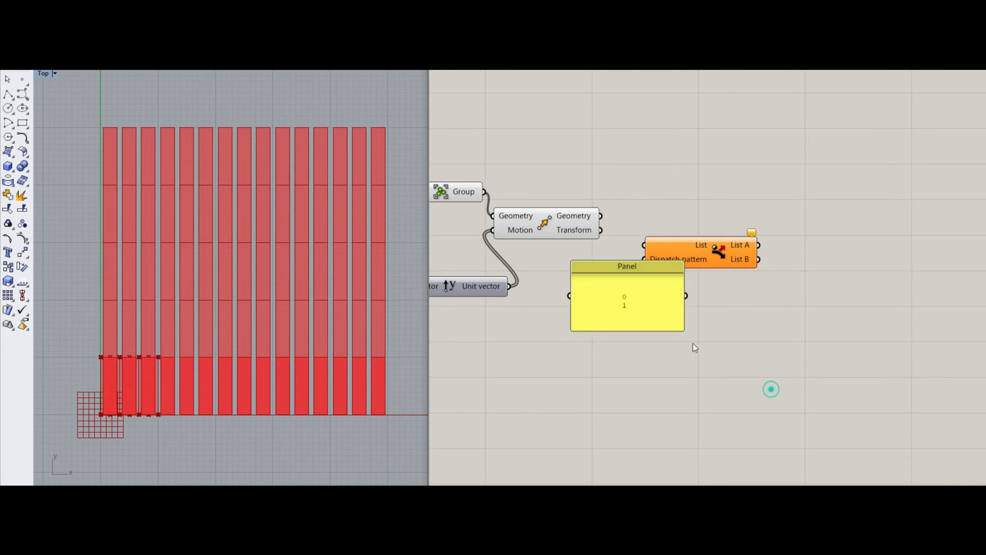
{"action": "right_click", "coordinate": [654, 306]}
{"action": "left_click", "coordinate": [683, 308]}
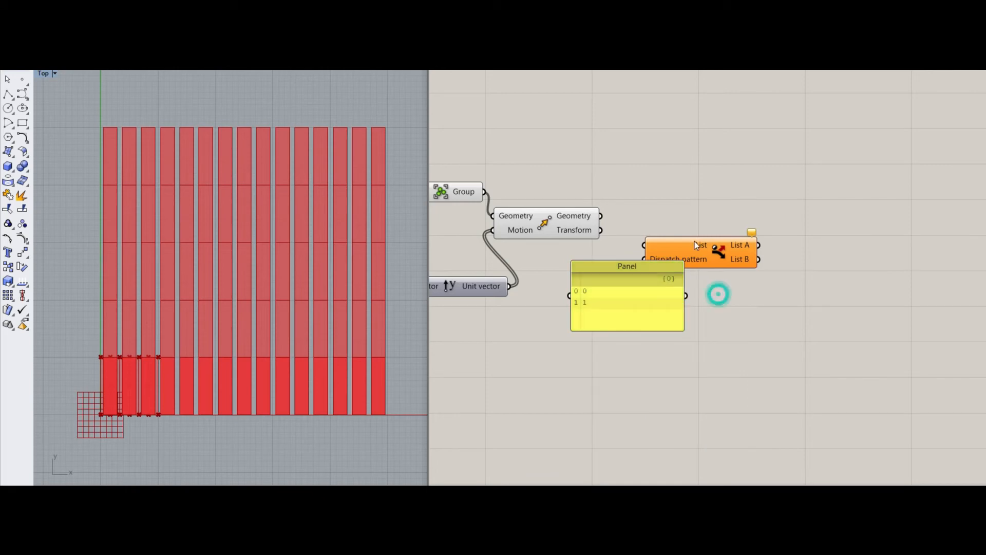
- Connect the panel to the Dispatch pattern input and the second Move's Geometry output to the List input
{"action": "left_click_drag", "start_coordinate": [647, 254], "coordinate": [643, 277]}
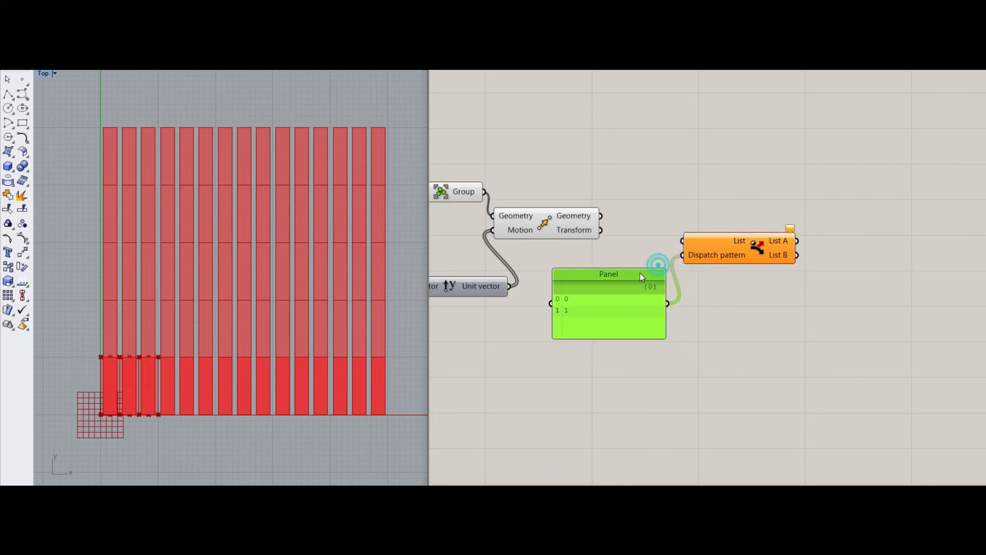
{"action": "left_click", "coordinate": [727, 280]}
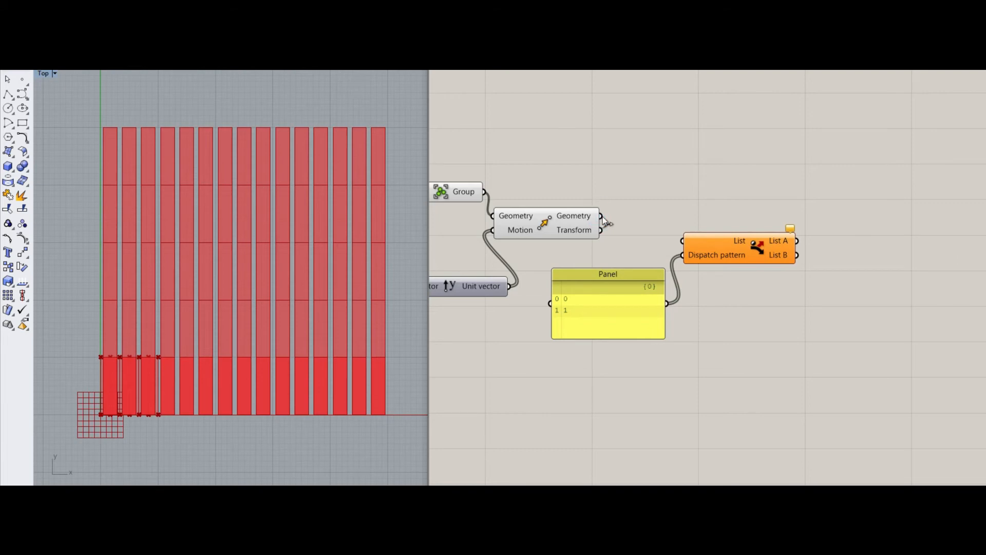
{"action": "left_click_drag", "start_coordinate": [698, 235], "coordinate": [699, 237]}
{"action": "left_click", "coordinate": [751, 250]}
- Add two Geometry parameters after Dispatch and connect them to its List A and List B outputs
{"action": "right_click_drag", "start_coordinate": [744, 216], "coordinate": [628, 199]}
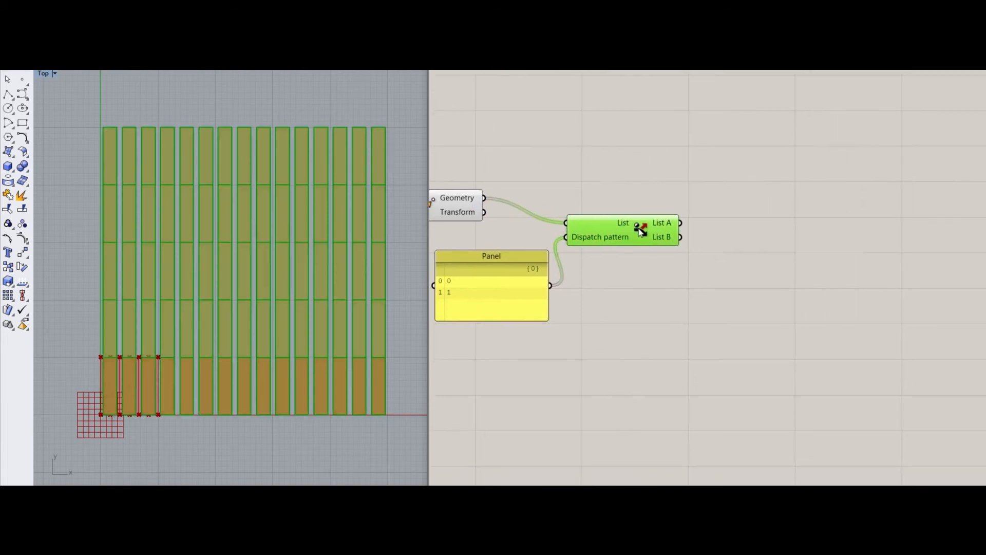
{"action": "left_click", "coordinate": [733, 212]}
{"action": "double_click", "coordinate": [734, 216]}
{"action": "type", "text": "geometry"}
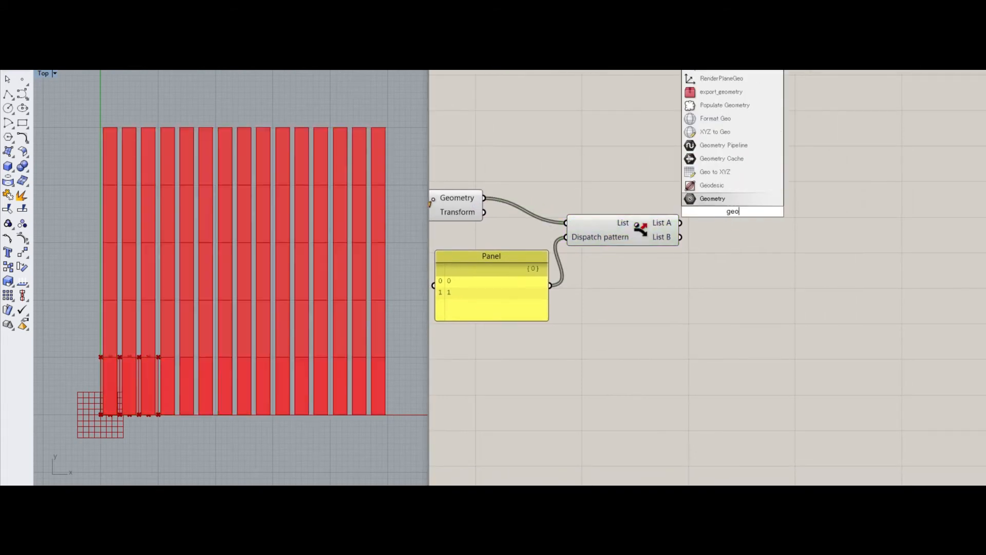
{"action": "key", "text": "Return"}
{"action": "left_click", "coordinate": [727, 210]}
{"action": "left_click_drag", "start_coordinate": [721, 203], "coordinate": [681, 223], "text": "alt"}
{"action": "left_click", "coordinate": [732, 211]}
{"action": "left_click", "coordinate": [699, 198]}
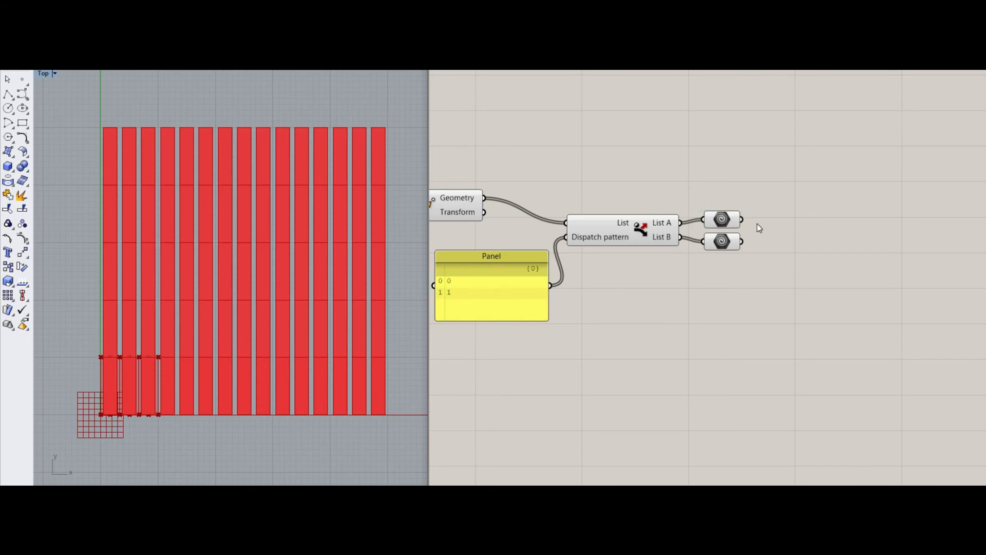
- Add two Ungroup components and connect the List A and List B Geometry parameters to their Group inputs
{"action": "right_click_drag", "start_coordinate": [759, 228], "coordinate": [693, 236]}
{"action": "left_click", "coordinate": [677, 235]}
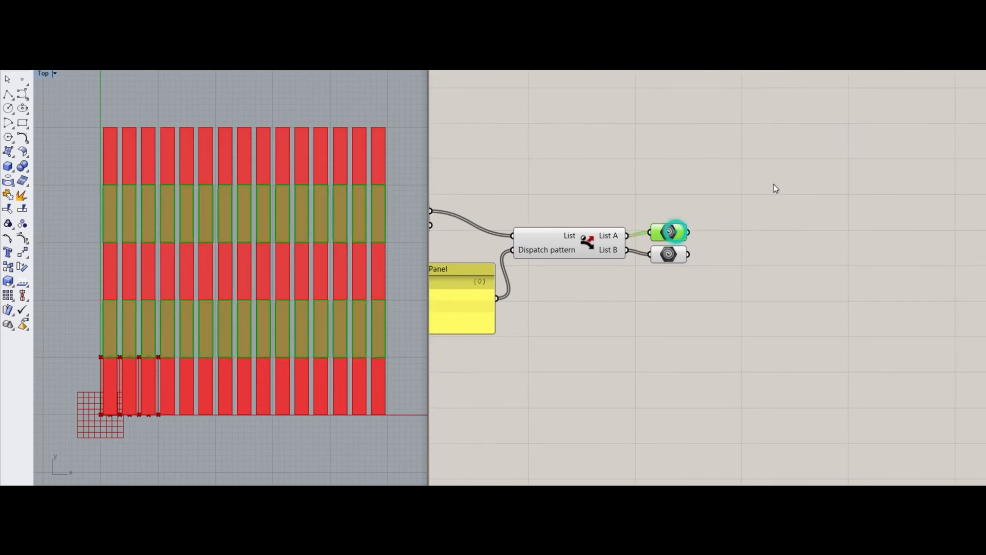
{"action": "double_click", "coordinate": [773, 183]}
{"action": "type", "text": "un"}
{"action": "key", "text": "Return"}
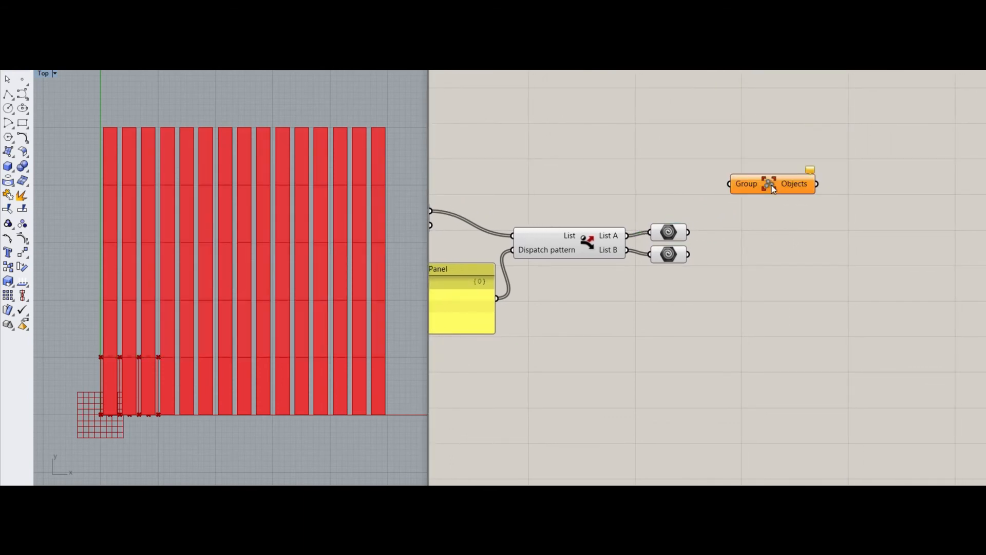
{"action": "left_click_drag", "start_coordinate": [771, 184], "coordinate": [754, 216]}
{"action": "left_click_drag", "start_coordinate": [688, 232], "coordinate": [747, 269]}
{"action": "left_click_drag", "start_coordinate": [688, 254], "coordinate": [720, 266]}
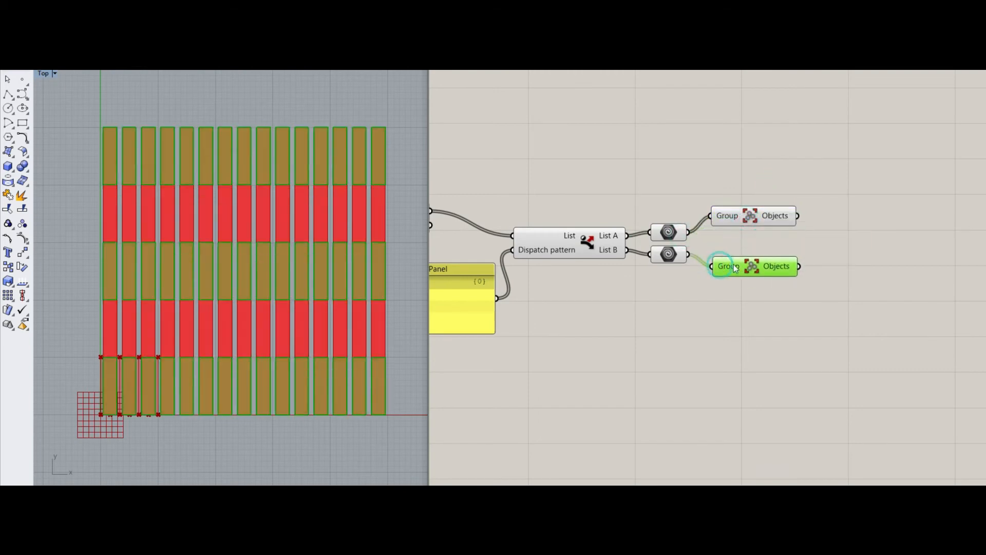
{"action": "left_click", "coordinate": [743, 213]}
- Duplicate Dispatch with its panel and Geometry parameters above, and feed the copy's List input from the upper Ungroup's Objects output
{"action": "scroll", "coordinate": [655, 201], "scroll_direction": "down", "scroll_amount": 1}
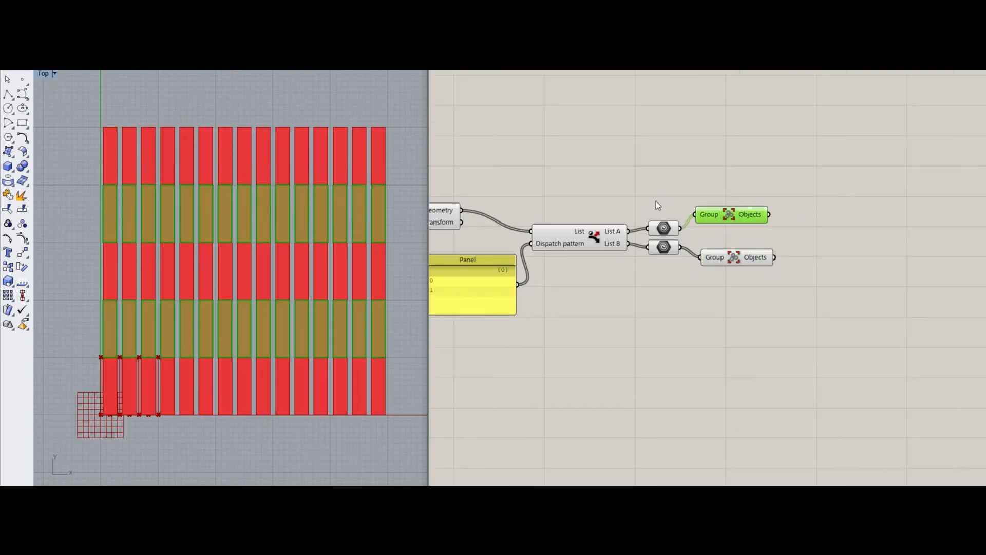
{"action": "left_click_drag", "start_coordinate": [665, 202], "coordinate": [591, 251]}
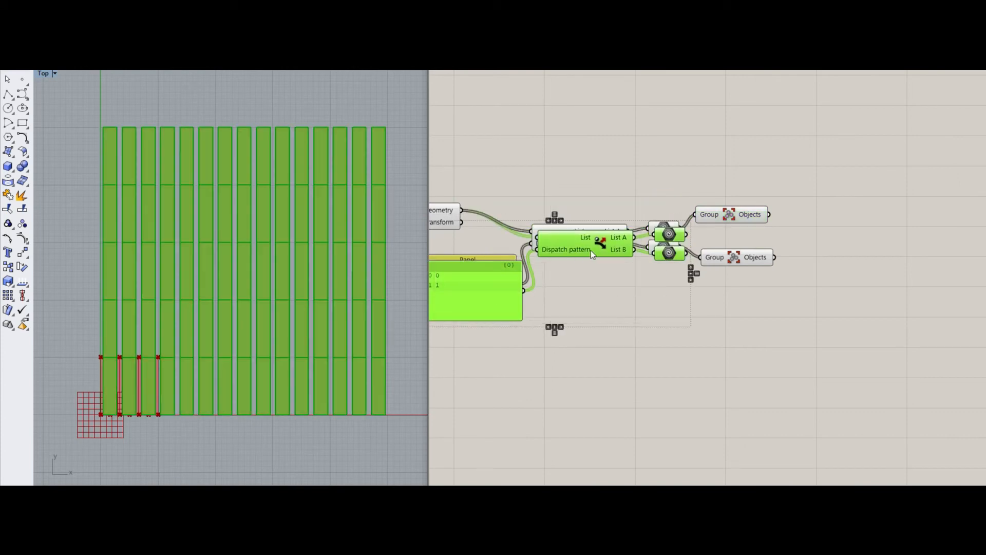
{"action": "left_click_drag", "start_coordinate": [664, 224], "coordinate": [841, 143]}
{"action": "left_click", "coordinate": [814, 200]}
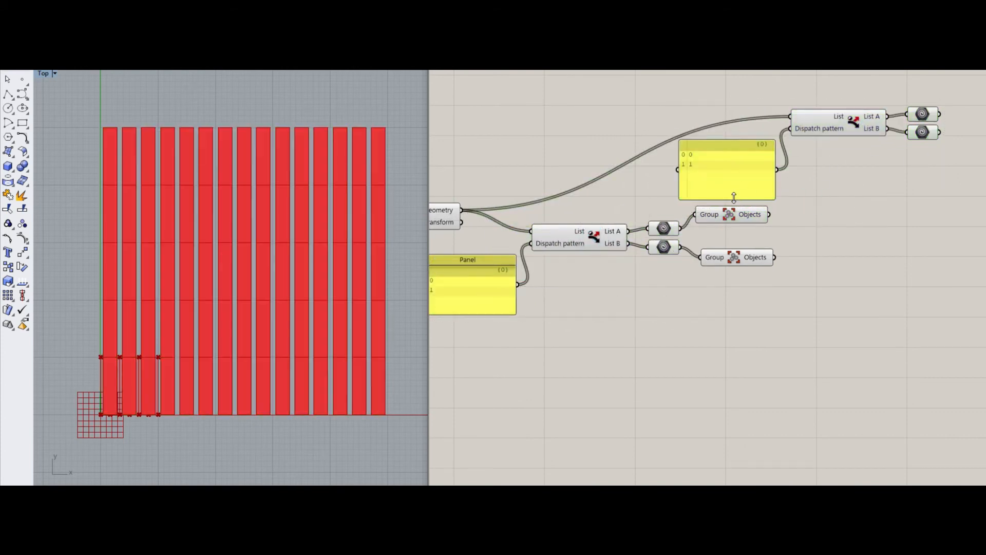
{"action": "left_click_drag", "start_coordinate": [733, 197], "coordinate": [744, 167]}
{"action": "left_click_drag", "start_coordinate": [769, 205], "coordinate": [769, 214]}
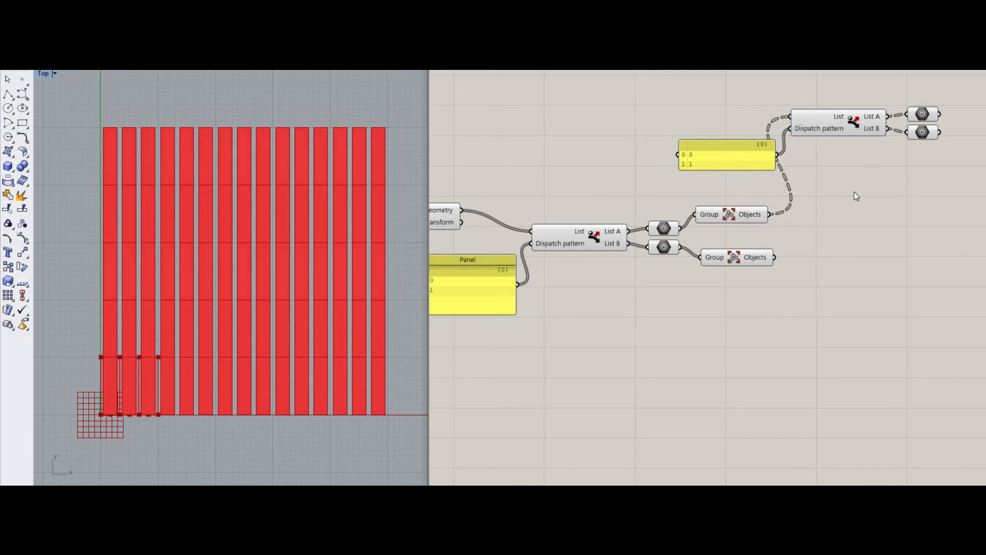
{"action": "right_click_drag", "start_coordinate": [854, 192], "coordinate": [702, 205]}
{"action": "left_click", "coordinate": [768, 126]}
{"action": "left_click", "coordinate": [763, 182]}
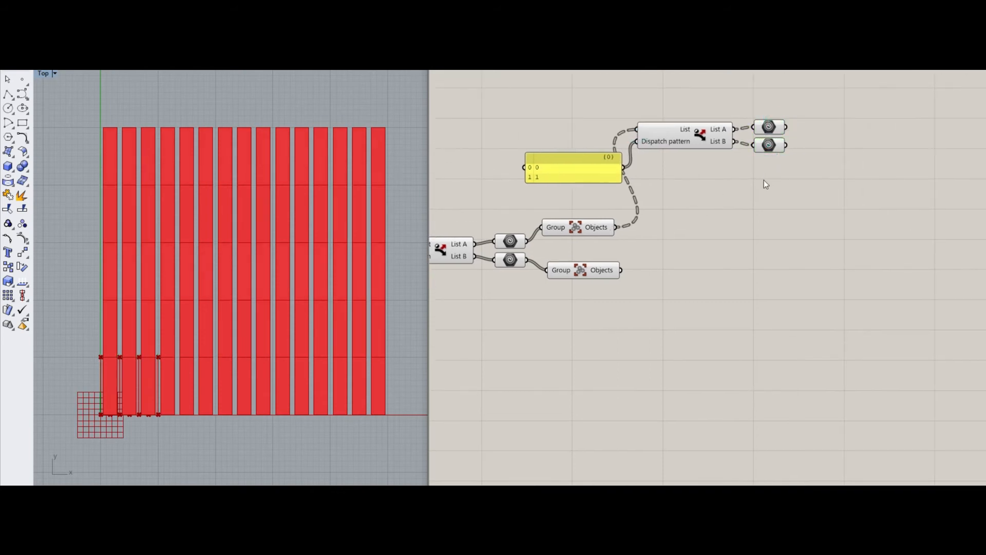
- Duplicate the upper Dispatch set below and feed its List input from the lower Ungroup's Objects output, checking the resulting box selections
{"action": "left_click_drag", "start_coordinate": [803, 104], "coordinate": [589, 187]}
{"action": "left_click_drag", "start_coordinate": [678, 144], "coordinate": [640, 284], "text": "alt"}
{"action": "left_click", "coordinate": [681, 248]}
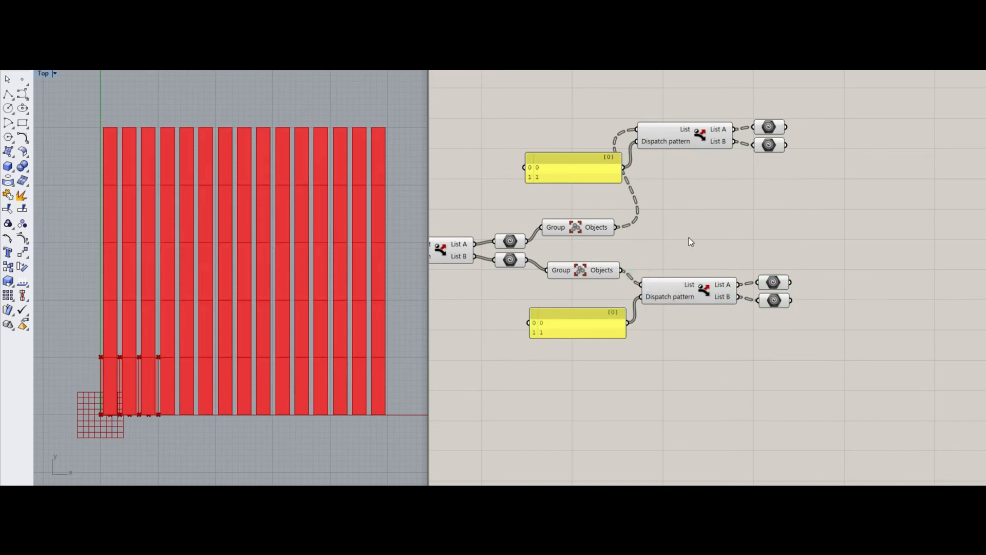
{"action": "left_click", "coordinate": [776, 283]}
{"action": "left_click", "coordinate": [774, 302]}
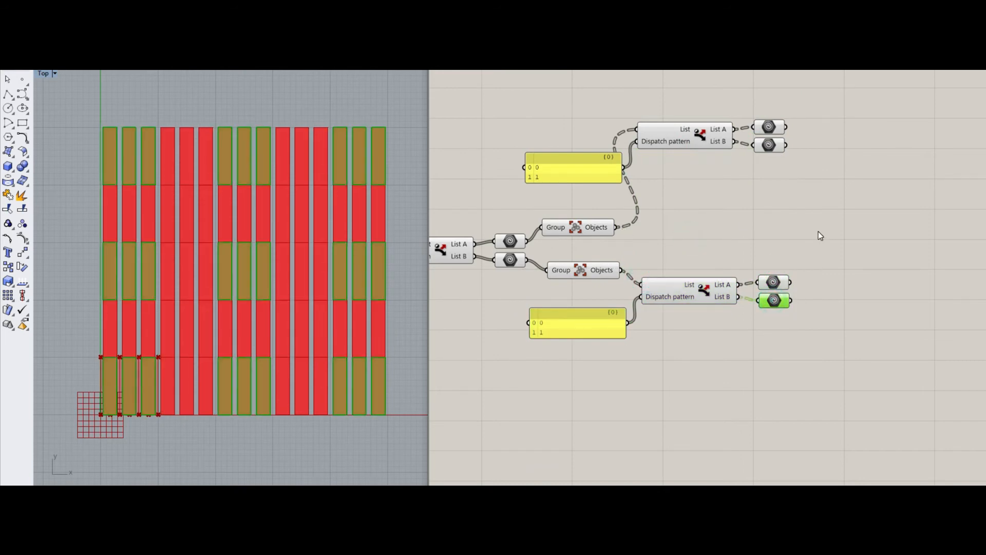
{"action": "left_click", "coordinate": [818, 233]}
- Add a Merge component between the two Dispatch sets and examine which boxes each of the four Geometry parameters holds
{"action": "right_click_drag", "start_coordinate": [818, 234], "coordinate": [744, 214]}
{"action": "double_click", "coordinate": [743, 214]}
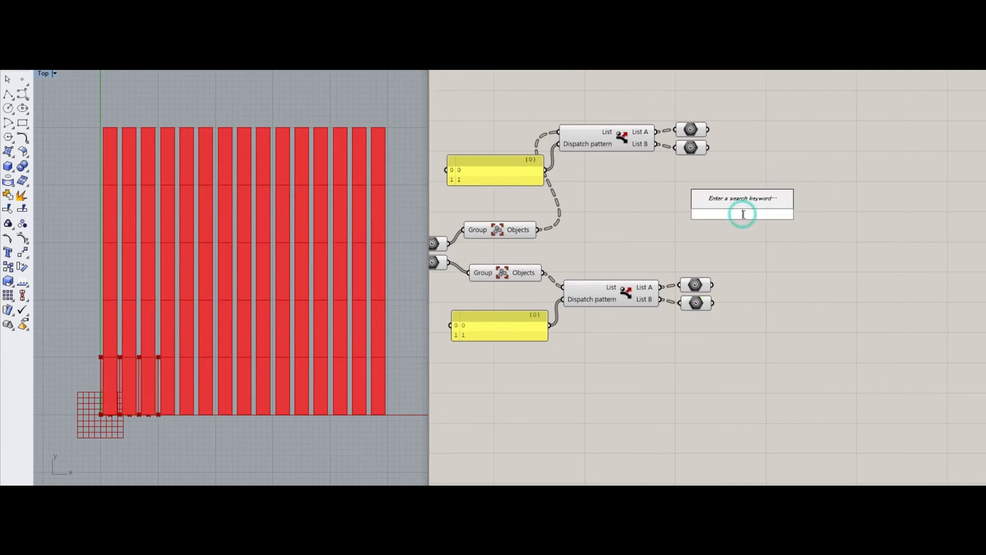
{"action": "type", "text": "merge"}
{"action": "key", "text": "Return"}
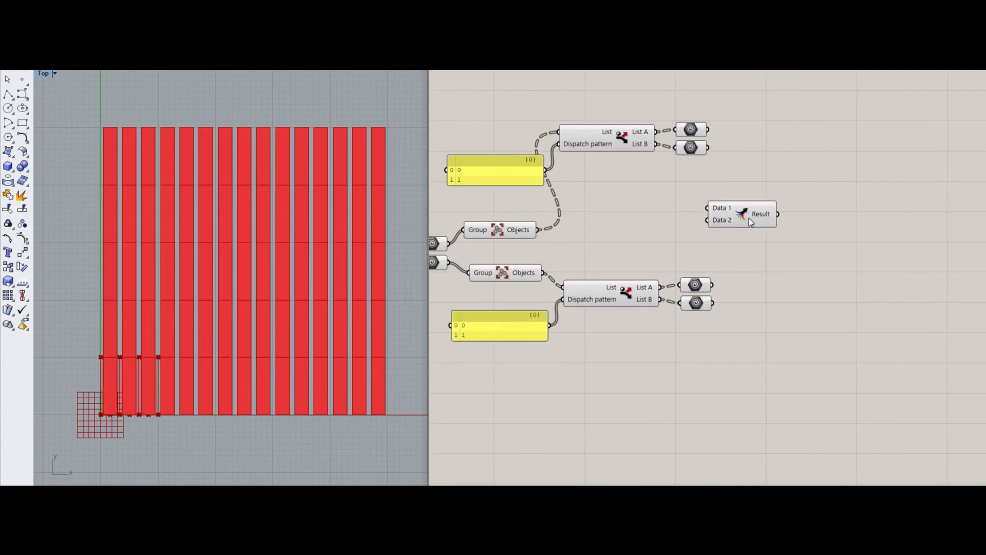
{"action": "left_click", "coordinate": [693, 148]}
{"action": "left_click", "coordinate": [695, 285]}
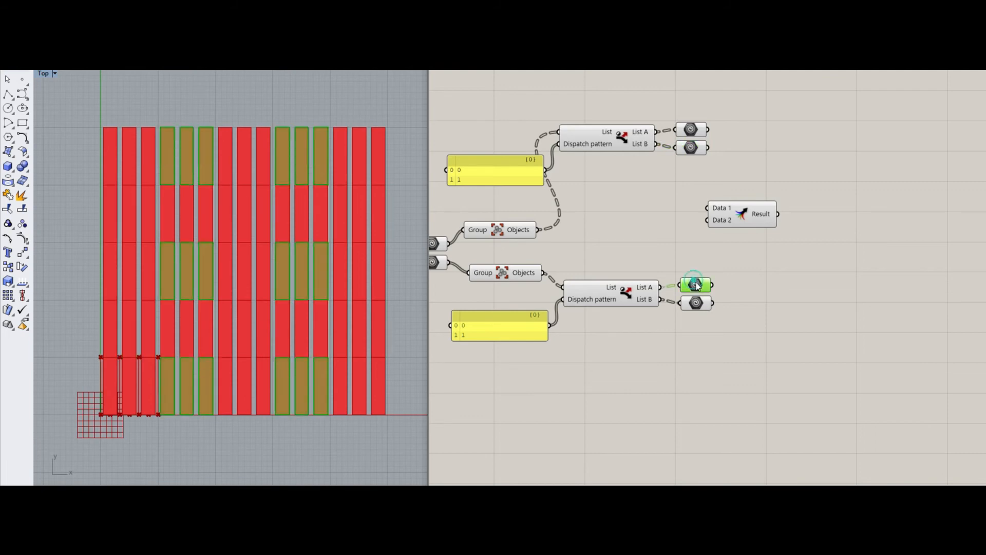
{"action": "left_click", "coordinate": [696, 304]}
{"action": "left_click", "coordinate": [694, 148]}
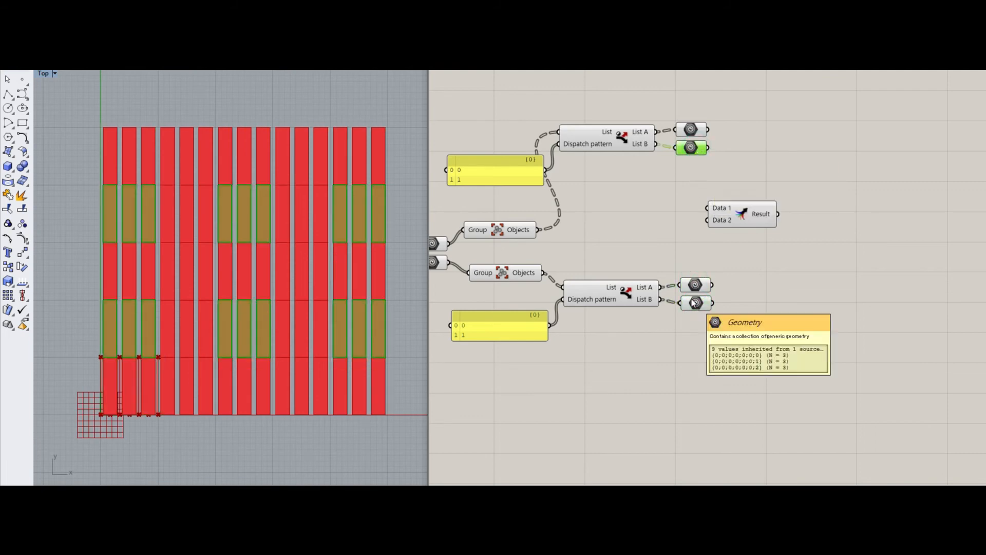
{"action": "left_click", "coordinate": [697, 129]}
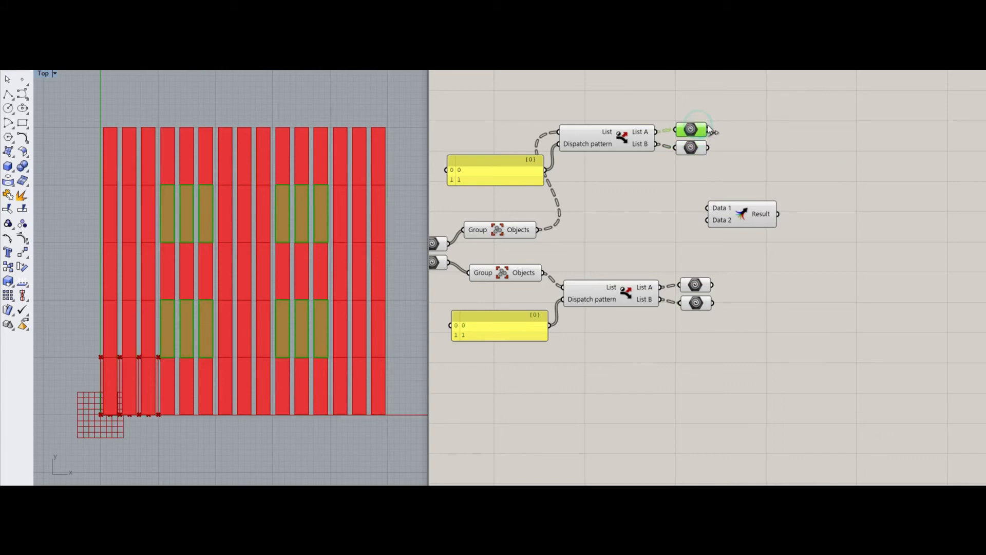
- Merge upper List A with lower List B, then duplicate the Merge below to combine upper List B with lower List A
{"action": "left_click_drag", "start_coordinate": [711, 128], "coordinate": [717, 307]}
{"action": "left_click_drag", "start_coordinate": [801, 208], "coordinate": [808, 283]}
{"action": "key", "text": "ctrl+c"}
{"action": "key", "text": "ctrl+v"}
{"action": "left_click_drag", "start_coordinate": [739, 175], "coordinate": [708, 147]}
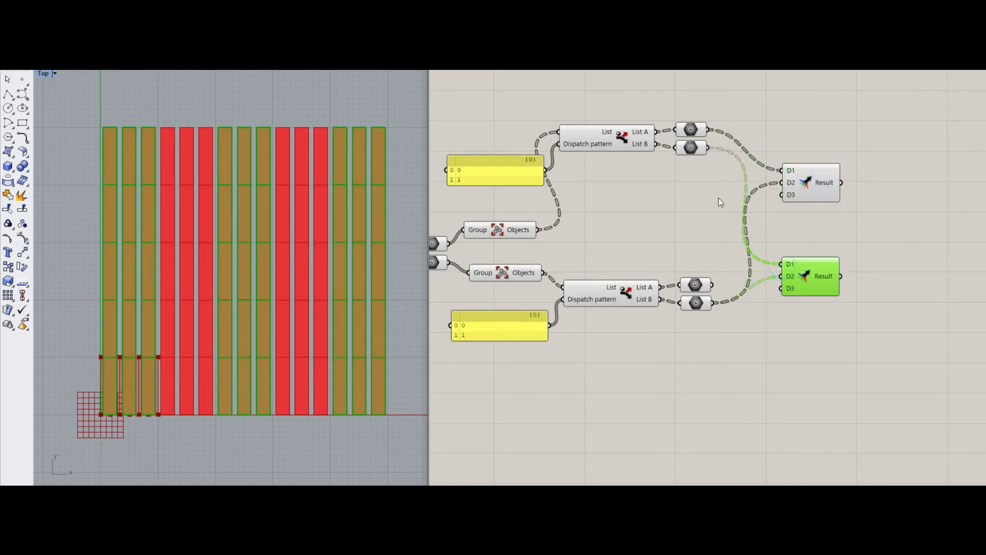
{"action": "left_click_drag", "start_coordinate": [724, 290], "coordinate": [712, 284]}
{"action": "left_click", "coordinate": [842, 224]}
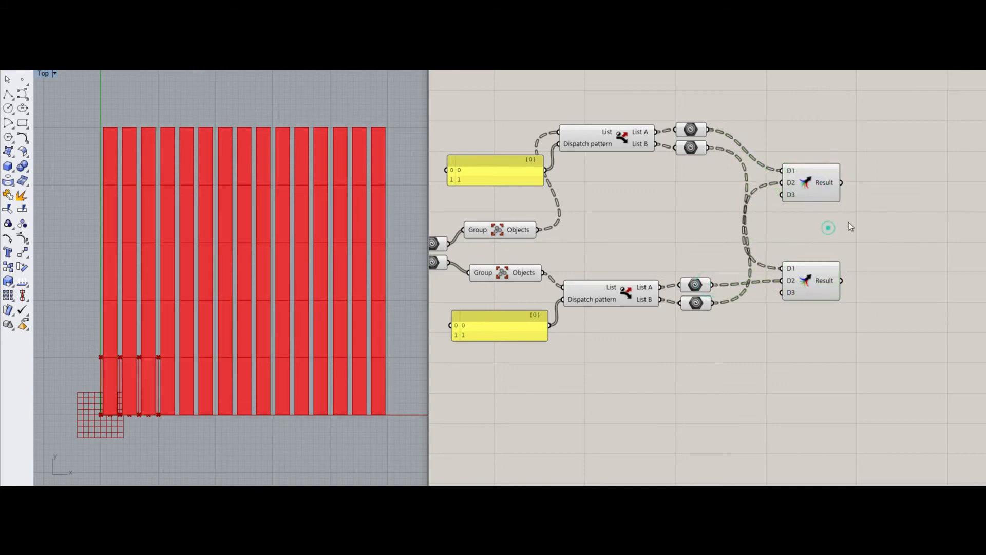
- Add a Rotate component and feed its Geometry input from the lower Merge's Result
{"action": "right_click_drag", "start_coordinate": [874, 213], "coordinate": [655, 216]}
{"action": "double_click", "coordinate": [688, 256]}
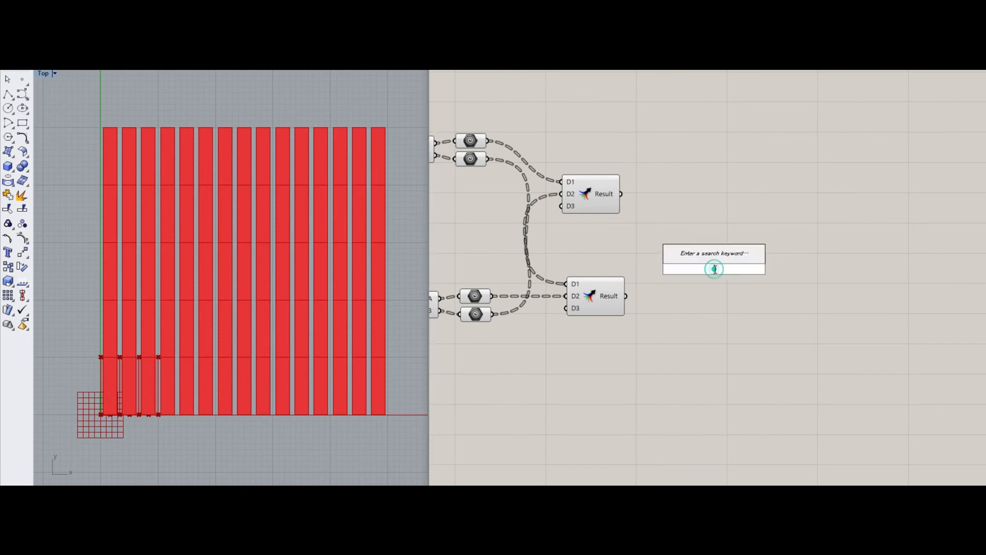
{"action": "type", "text": "rot"}
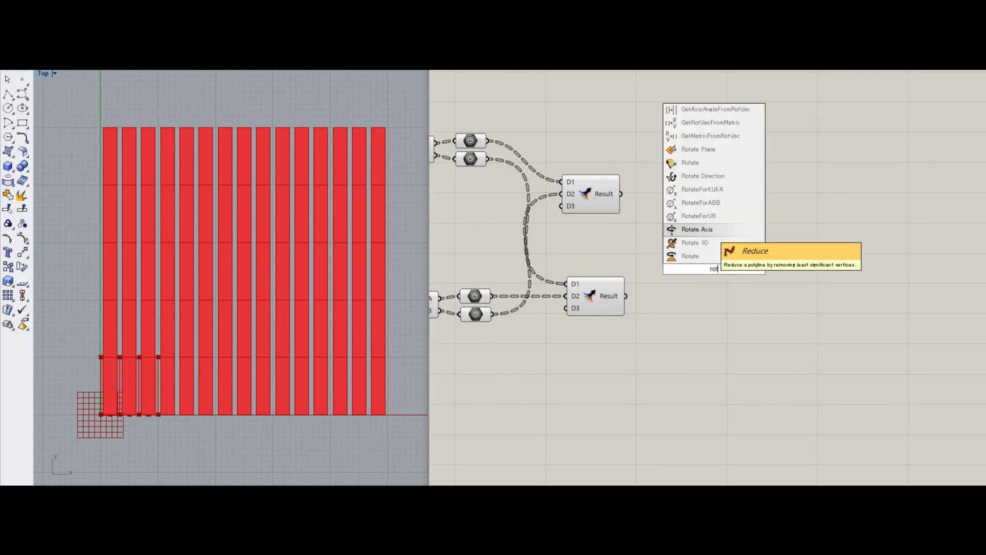
{"action": "key", "text": "Down"}
{"action": "key", "text": "Down"}
{"action": "key", "text": "Return"}
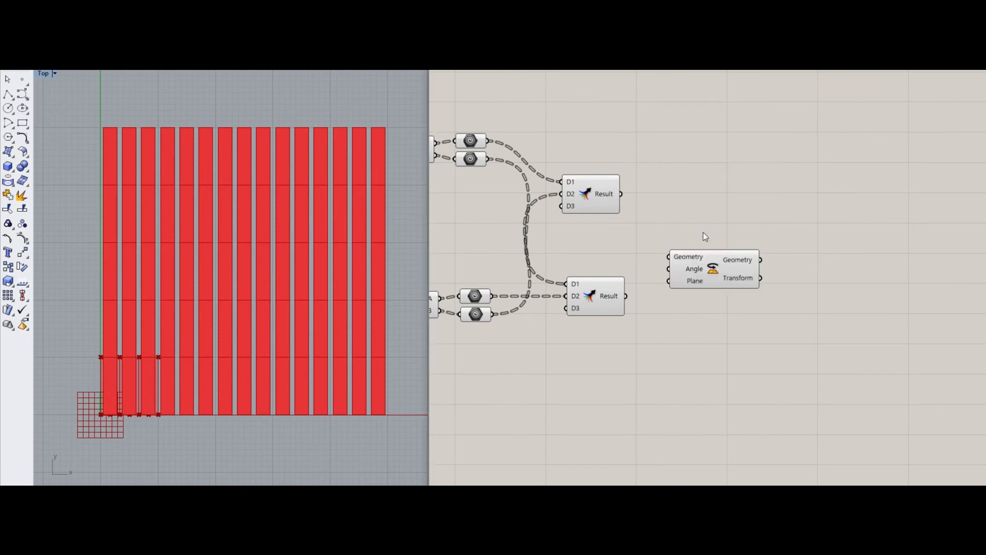
{"action": "left_click_drag", "start_coordinate": [626, 296], "coordinate": [769, 322]}
{"action": "left_click", "coordinate": [704, 370]}
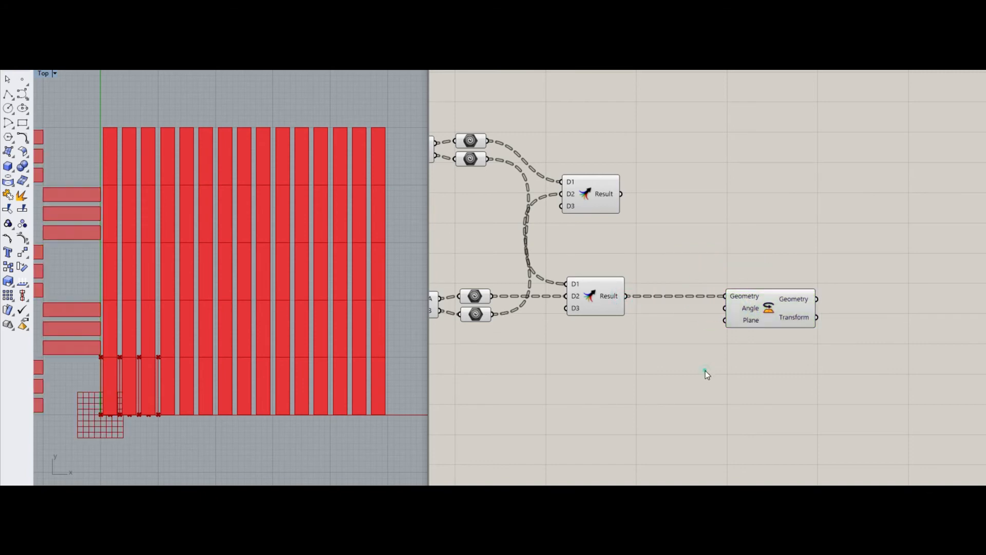
- Add a Bounding Box component with the lower Merge's Result as its Content, making room beside the Rotate component
{"action": "double_click", "coordinate": [661, 371]}
{"action": "type", "text": "boun"}
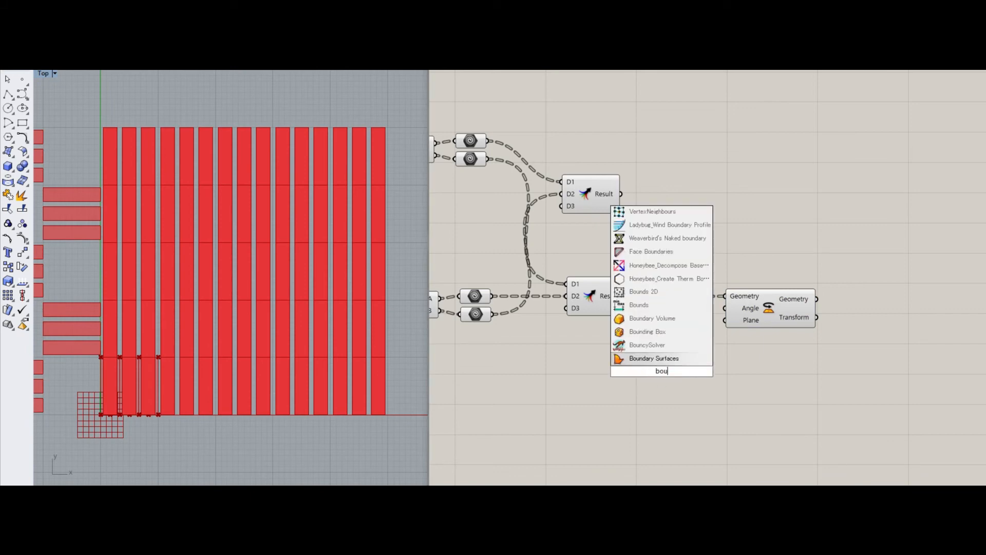
{"action": "key", "text": "Up"}
{"action": "key", "text": "Up"}
{"action": "key", "text": "Return"}
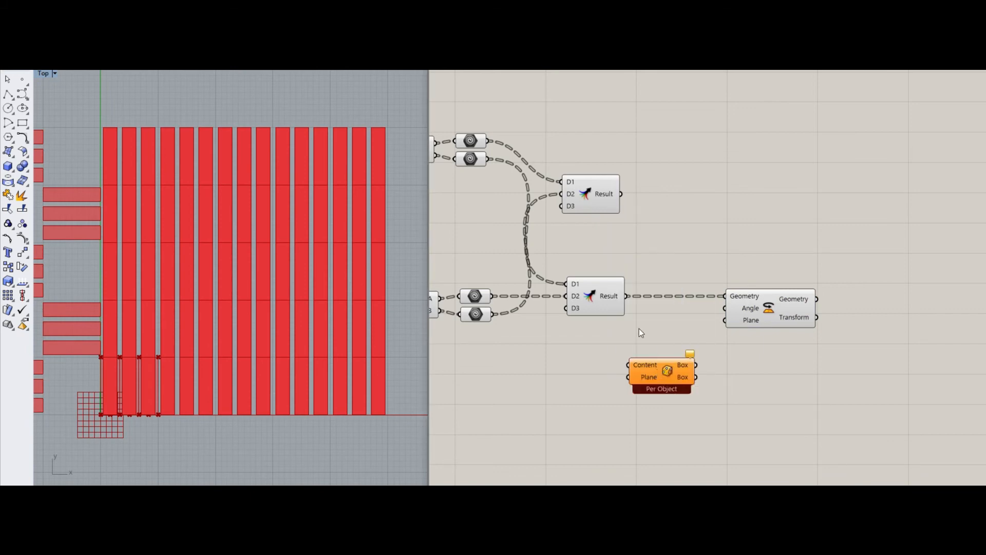
{"action": "scroll", "coordinate": [659, 353], "scroll_direction": "up", "scroll_amount": 2}
{"action": "left_click_drag", "start_coordinate": [590, 286], "coordinate": [594, 381]}
{"action": "left_click", "coordinate": [633, 386]}
{"action": "left_click_drag", "start_coordinate": [778, 328], "coordinate": [837, 311]}
- Add an Area component fed by the Bounding Box output and connect its Centroid to the Rotate component's Plane input
{"action": "double_click", "coordinate": [722, 380]}
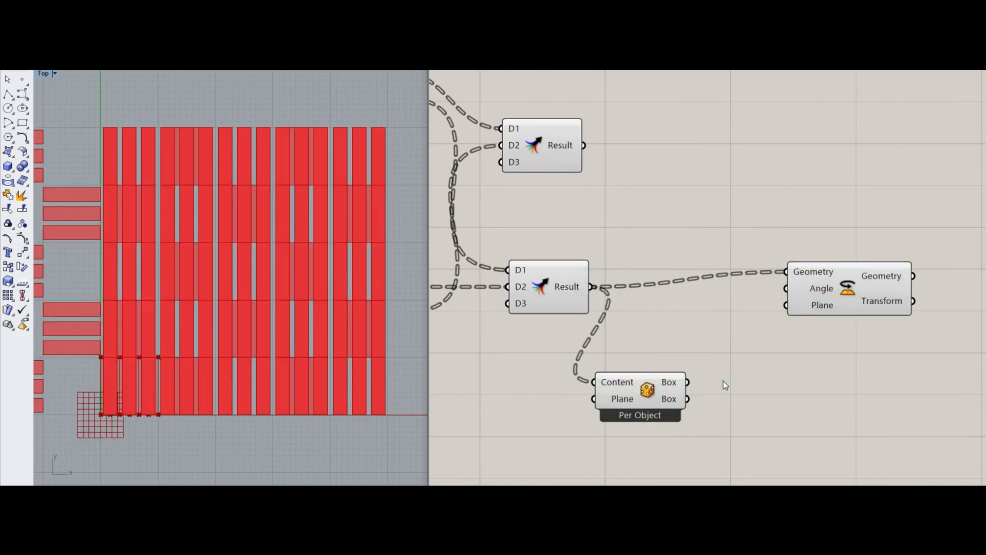
{"action": "type", "text": "area"}
{"action": "key", "text": "Return"}
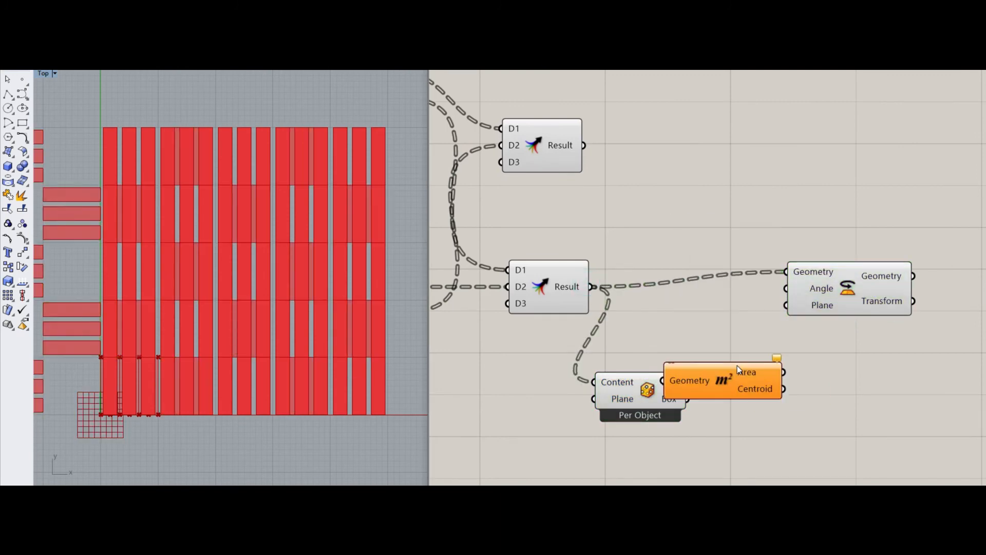
{"action": "left_click", "coordinate": [730, 389]}
{"action": "left_click_drag", "start_coordinate": [705, 387], "coordinate": [687, 382]}
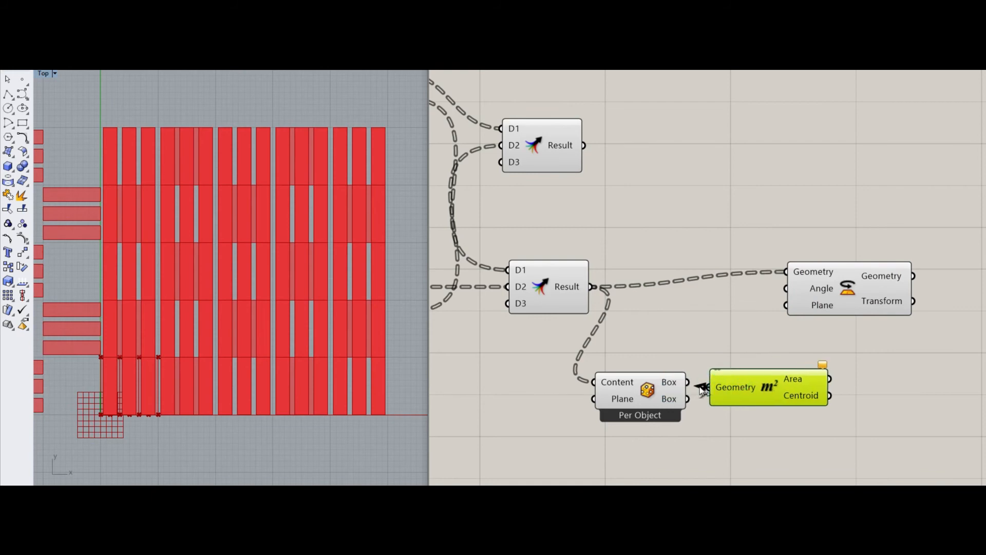
{"action": "left_click_drag", "start_coordinate": [747, 385], "coordinate": [752, 380]}
{"action": "left_click_drag", "start_coordinate": [786, 305], "coordinate": [832, 390]}
{"action": "left_click_drag", "start_coordinate": [859, 297], "coordinate": [873, 295]}
{"action": "left_click", "coordinate": [742, 336]}
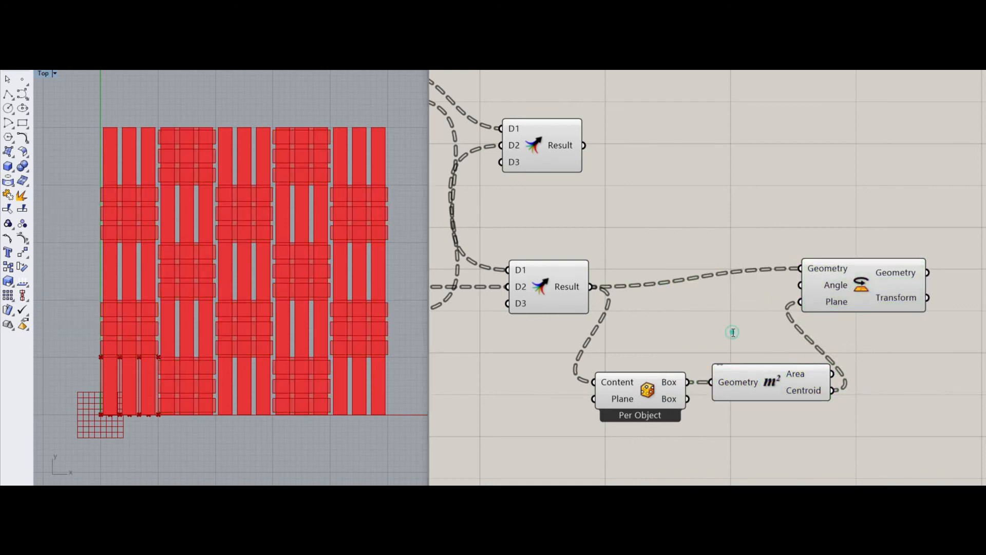
- Add a number slider set to 90, connect it to the Rotate component's Angle input and set that input to degrees
{"action": "double_click", "coordinate": [733, 332]}
{"action": "type", "text": "90"}
{"action": "key", "text": "Return"}
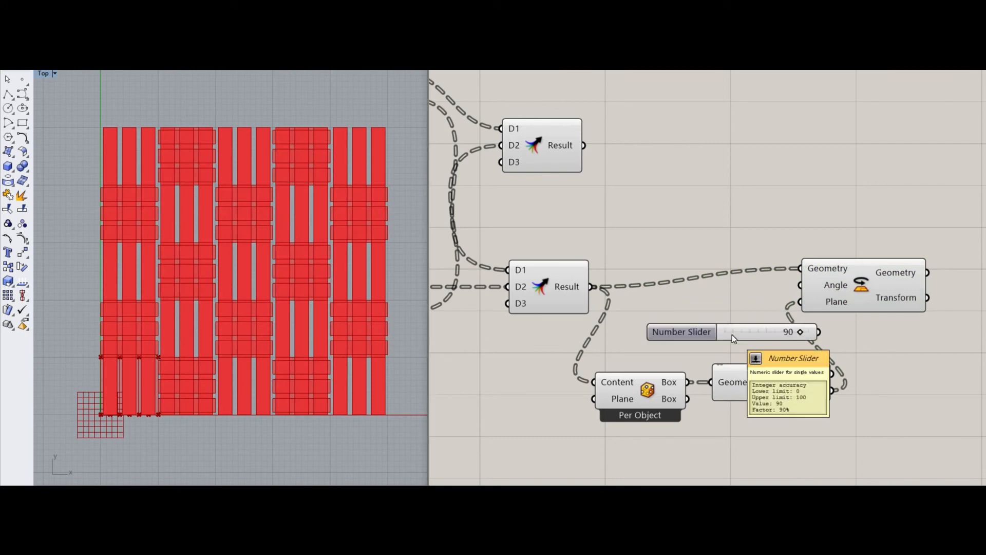
{"action": "left_click_drag", "start_coordinate": [731, 334], "coordinate": [691, 308]}
{"action": "left_click_drag", "start_coordinate": [778, 305], "coordinate": [817, 291]}
{"action": "right_click", "coordinate": [829, 286]}
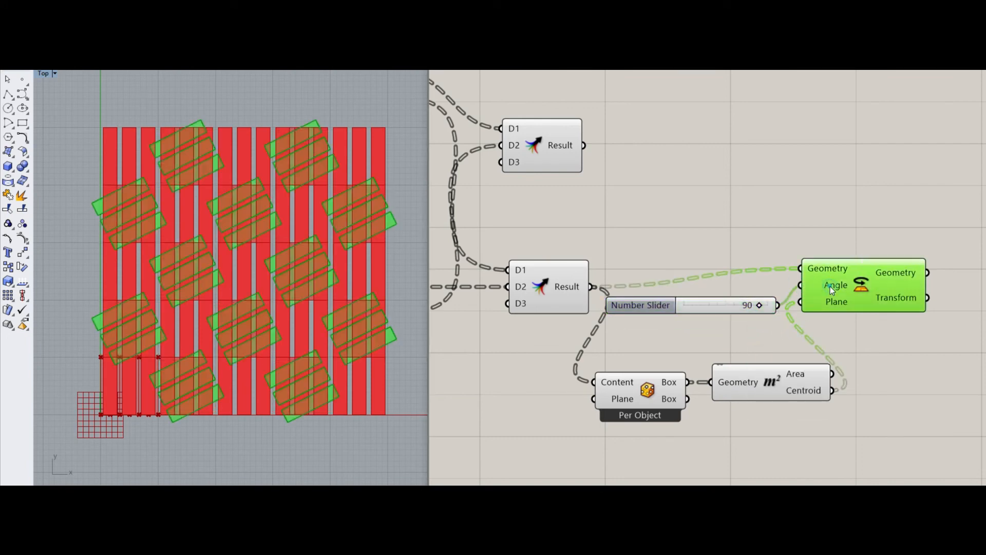
{"action": "left_click", "coordinate": [846, 385]}
{"action": "left_click", "coordinate": [883, 344]}
{"action": "left_click", "coordinate": [860, 278]}
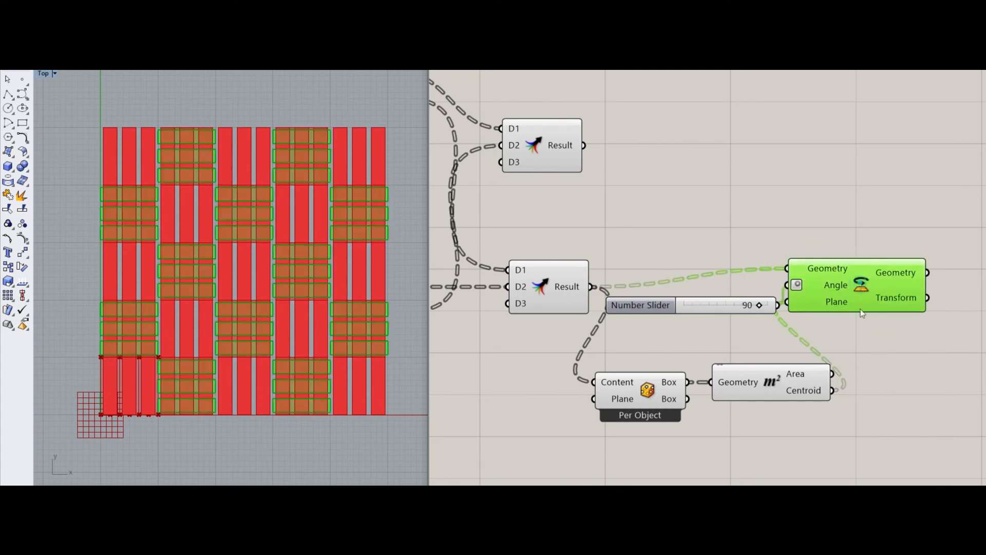
{"action": "right_click_drag", "start_coordinate": [863, 346], "coordinate": [741, 384]}
{"action": "left_click", "coordinate": [776, 276]}
{"action": "scroll", "coordinate": [777, 275], "scroll_direction": "down", "scroll_amount": 3}
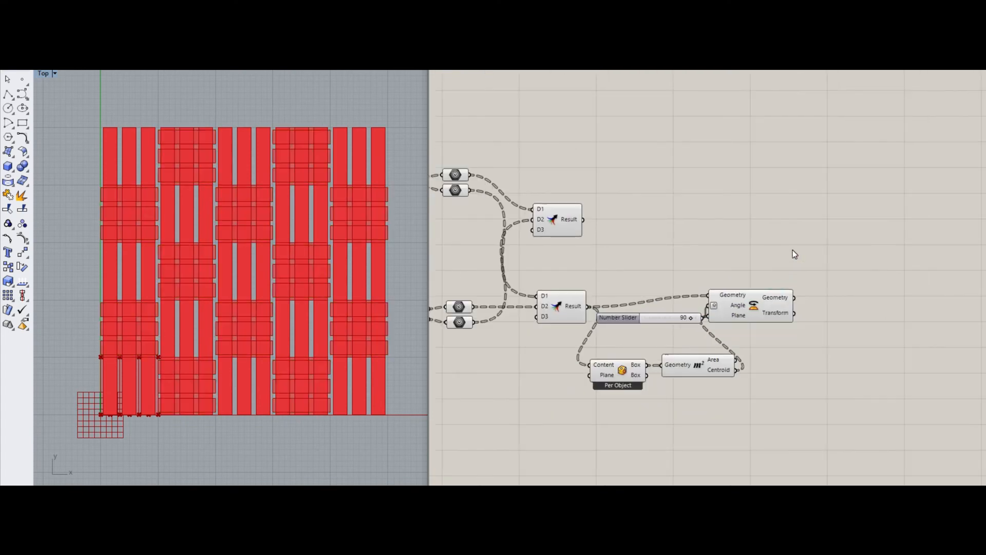
- Add a Custom Preview and a Colour Swatch, connecting the swatch to the preview's Material input
{"action": "double_click", "coordinate": [791, 248]}
{"action": "type", "text": "prev"}
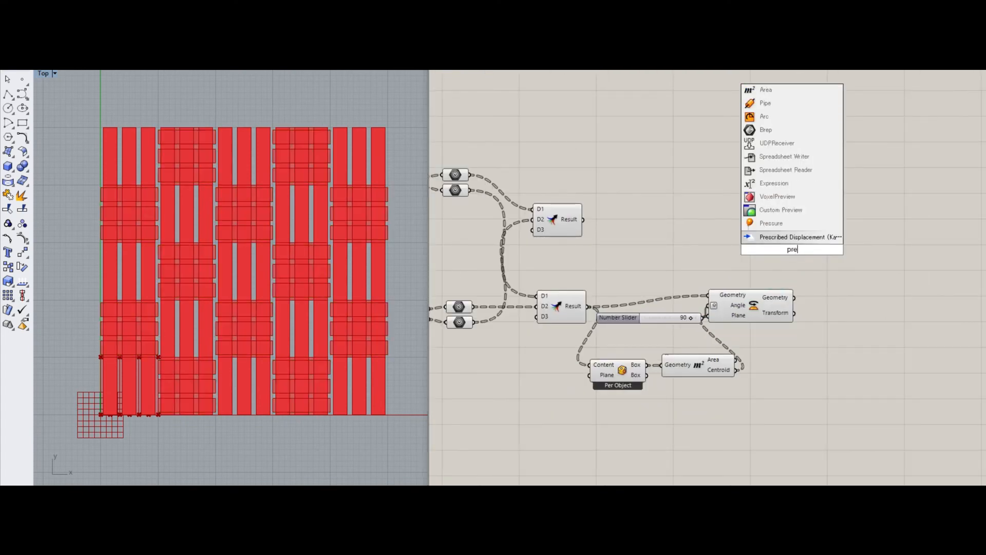
{"action": "key", "text": "Return"}
{"action": "left_click_drag", "start_coordinate": [787, 244], "coordinate": [805, 192]}
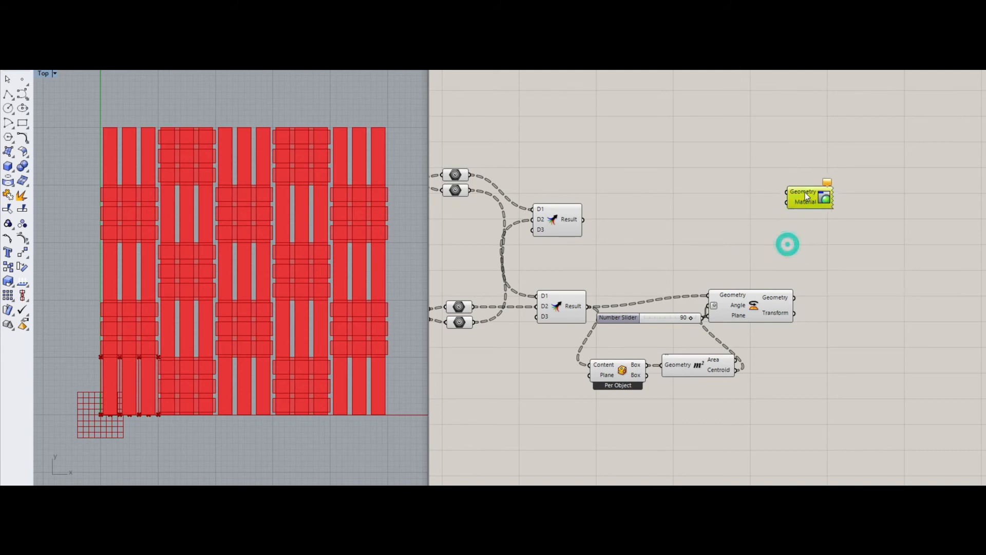
{"action": "double_click", "coordinate": [770, 226]}
{"action": "type", "text": "colou"}
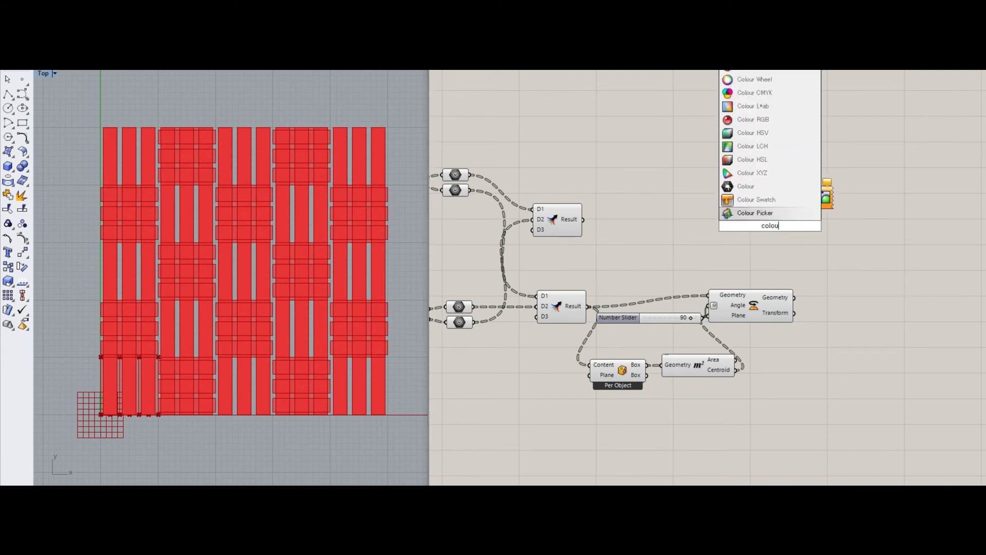
{"action": "type", "text": "r"}
{"action": "key", "text": "Up"}
{"action": "key", "text": "Up"}
{"action": "key", "text": "Return"}
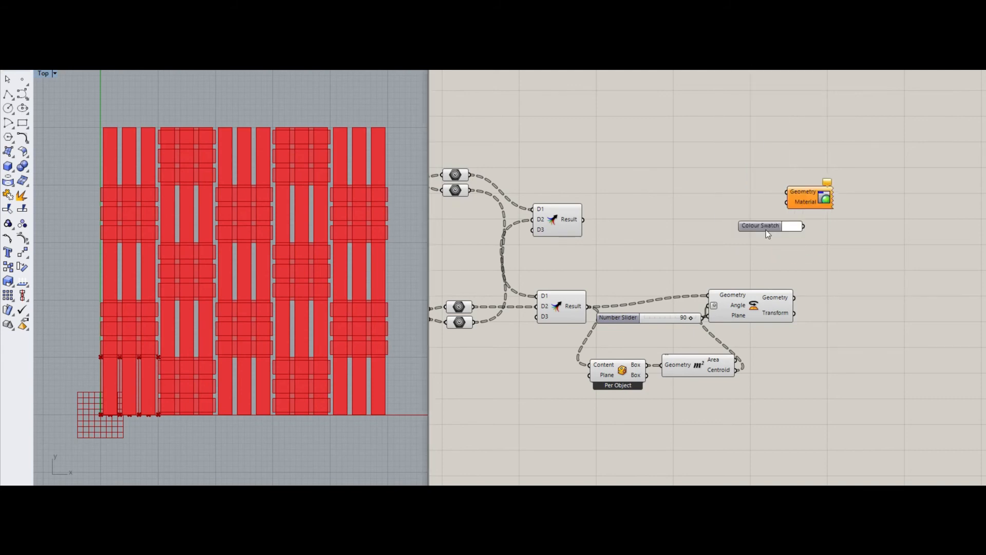
{"action": "scroll", "coordinate": [785, 212], "scroll_direction": "up", "scroll_amount": 2}
{"action": "left_click_drag", "start_coordinate": [821, 230], "coordinate": [742, 224]}
- Duplicate the Custom Preview and its swatch below, and feed the copy's Geometry input from the Rotate component's Geometry output
{"action": "left_click_drag", "start_coordinate": [836, 170], "coordinate": [732, 242]}
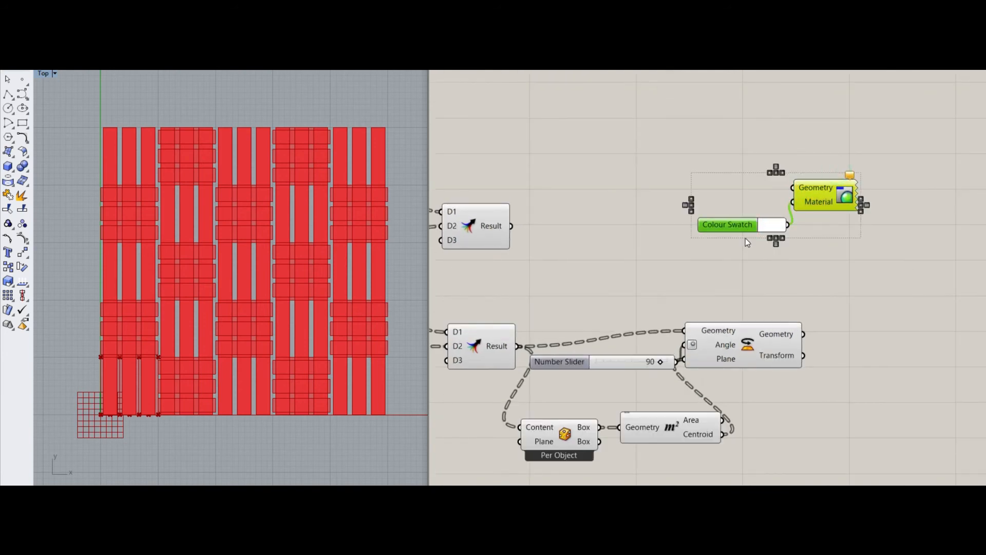
{"action": "key", "text": "ctrl+c"}
{"action": "key", "text": "ctrl+v"}
{"action": "left_click_drag", "start_coordinate": [833, 204], "coordinate": [888, 358]}
{"action": "left_click", "coordinate": [889, 312]}
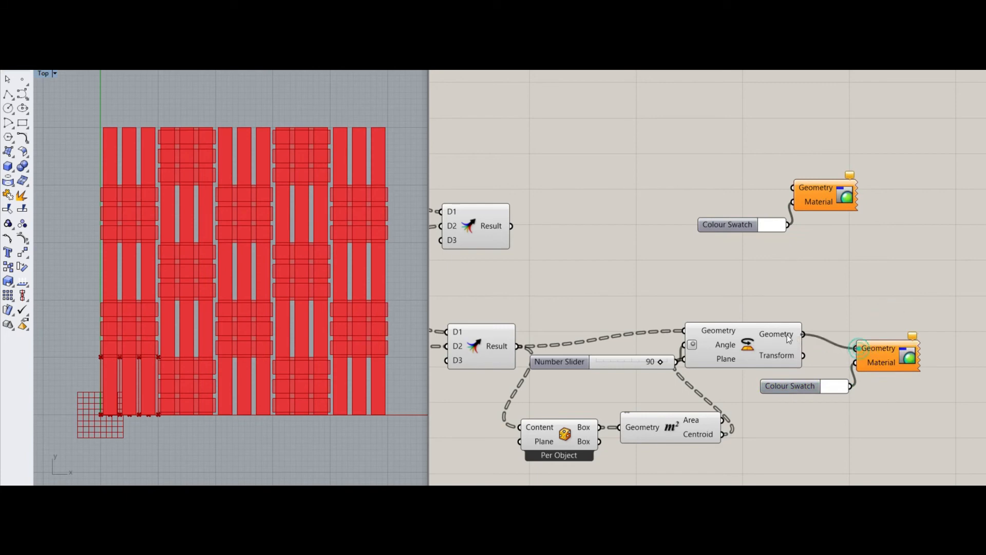
- Set the upper swatch to blue with hue 200, saturation 100 and value 100, and connect the upper Merge's Result to its Custom Preview
{"action": "left_click", "coordinate": [771, 223]}
{"action": "left_click_drag", "start_coordinate": [850, 321], "coordinate": [865, 311]}
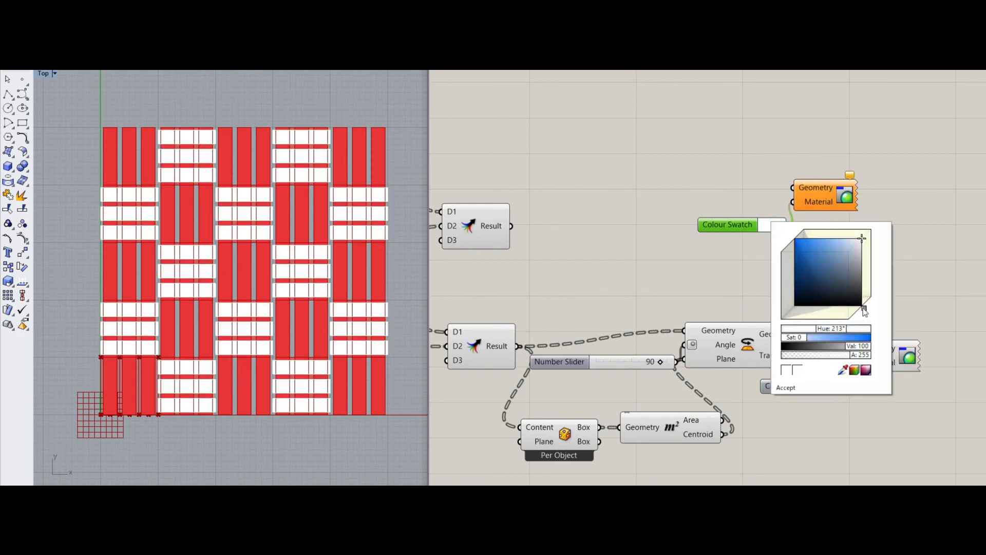
{"action": "left_click", "coordinate": [863, 238]}
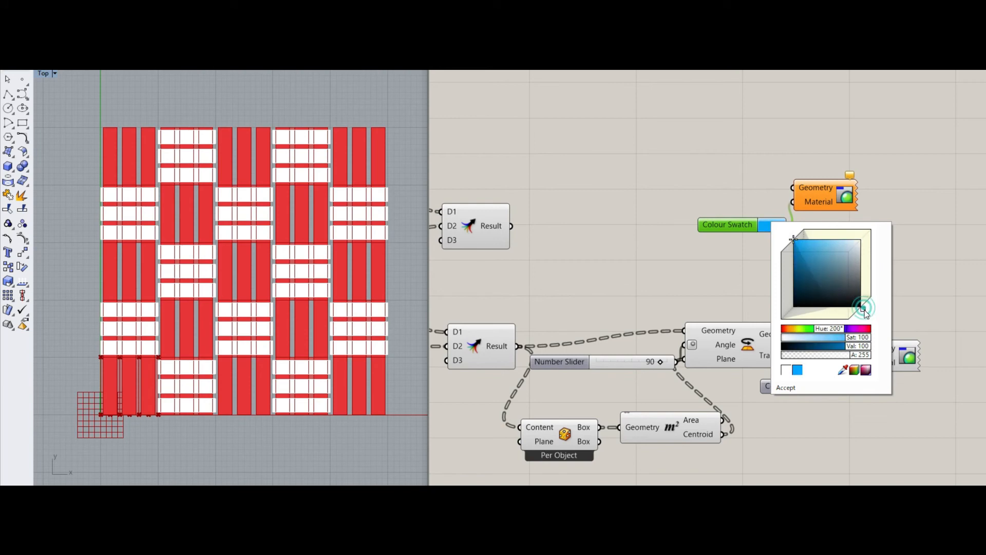
{"action": "left_click", "coordinate": [905, 215]}
{"action": "left_click_drag", "start_coordinate": [794, 189], "coordinate": [512, 225]}
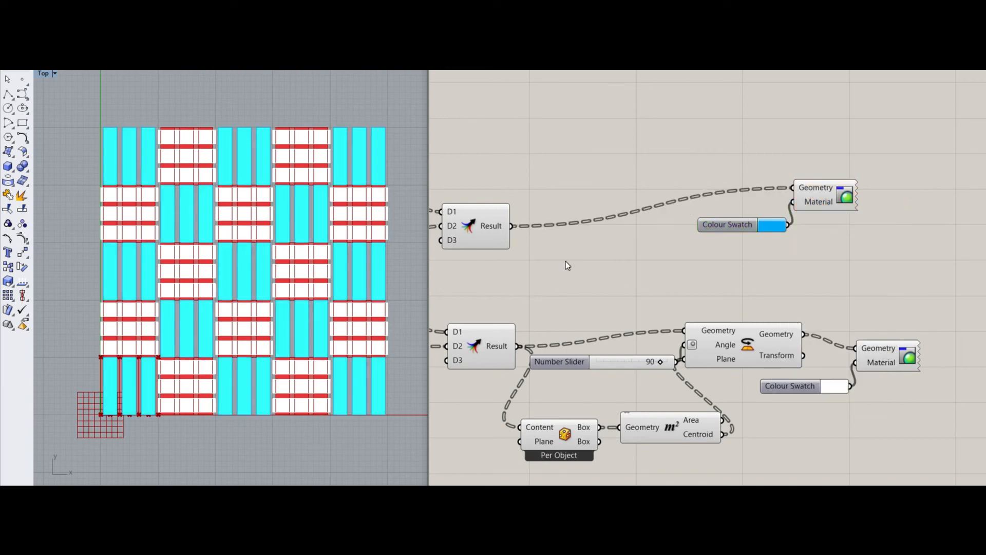
{"action": "left_click", "coordinate": [566, 261]}
- Move the two Custom Preview and Colour Swatch sets further away from the Merge and Rotate components
{"action": "right_click_drag", "start_coordinate": [286, 222], "coordinate": [288, 234]}
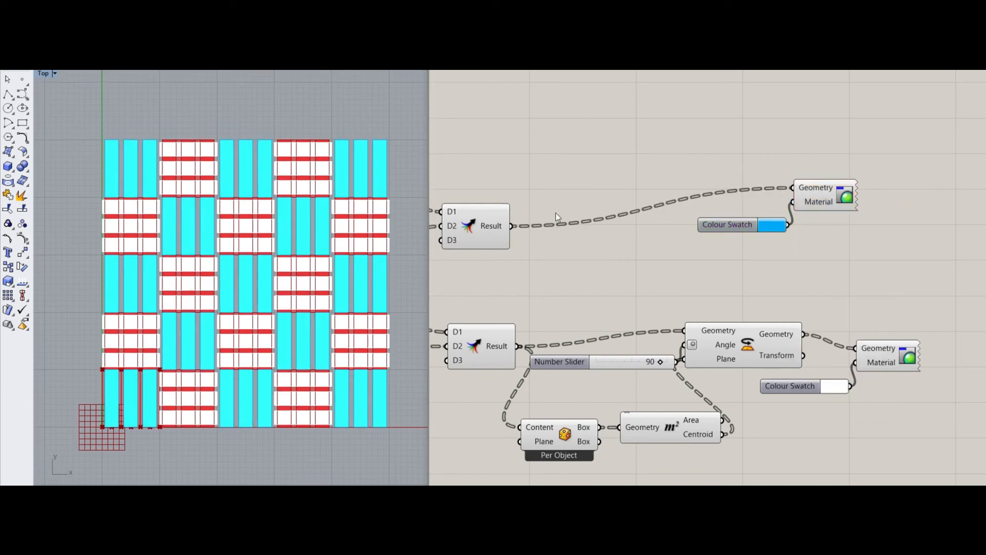
{"action": "scroll", "coordinate": [580, 218], "scroll_direction": "down", "scroll_amount": 7}
{"action": "right_click_drag", "start_coordinate": [504, 237], "coordinate": [567, 231]}
{"action": "scroll", "coordinate": [606, 231], "scroll_direction": "down", "scroll_amount": 2}
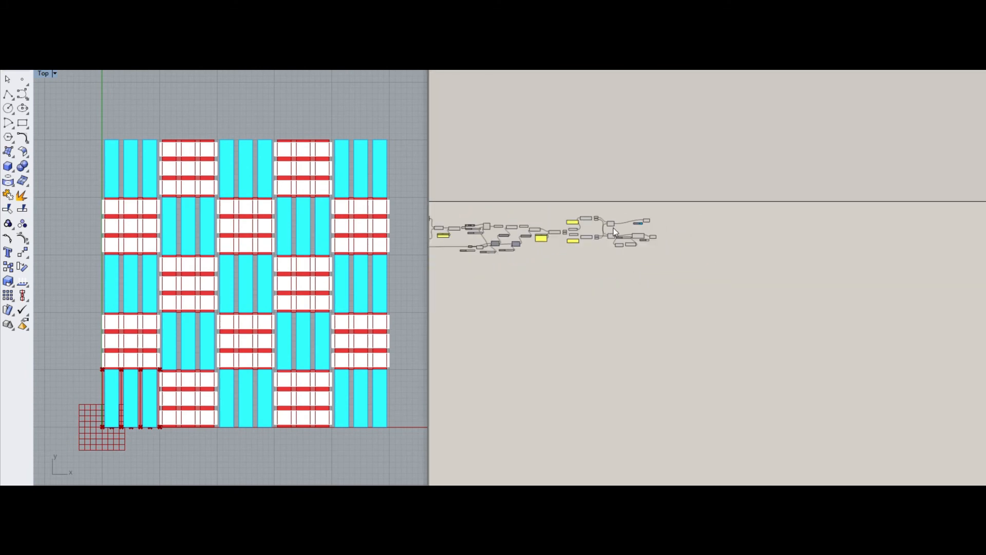
{"action": "scroll", "coordinate": [715, 208], "scroll_direction": "up", "scroll_amount": 3}
{"action": "scroll", "coordinate": [687, 232], "scroll_direction": "up", "scroll_amount": 2}
{"action": "left_click_drag", "start_coordinate": [691, 211], "coordinate": [603, 246]}
{"action": "left_click_drag", "start_coordinate": [652, 226], "coordinate": [741, 229]}
{"action": "left_click_drag", "start_coordinate": [710, 281], "coordinate": [743, 296]}
{"action": "left_click", "coordinate": [799, 306]}
- Turn off the preview of every component before the Custom Preview sets and switch the Top viewport to Rendered display
{"action": "scroll", "coordinate": [697, 316], "scroll_direction": "down", "scroll_amount": 8}
{"action": "scroll", "coordinate": [646, 312], "scroll_direction": "down", "scroll_amount": 1}
{"action": "right_click_drag", "start_coordinate": [629, 308], "coordinate": [663, 289]}
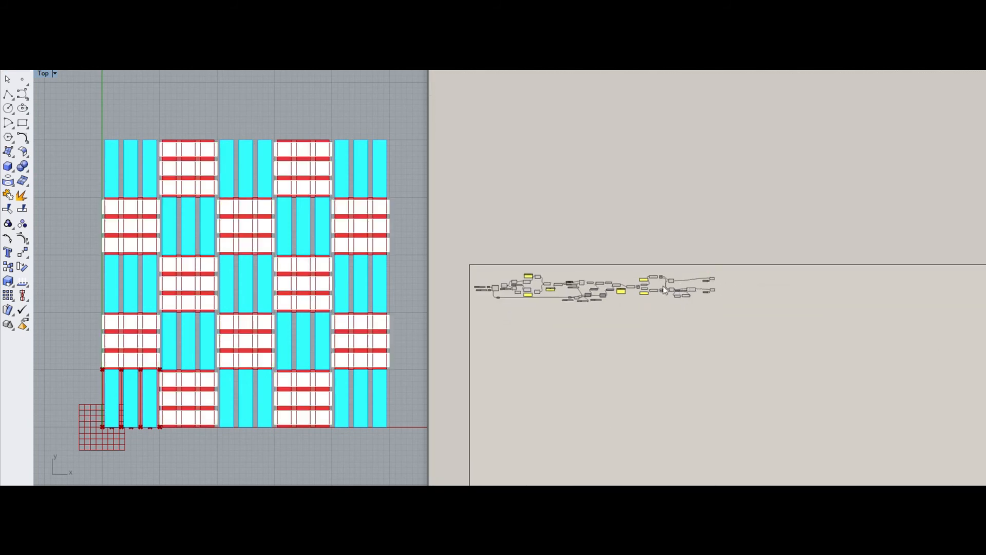
{"action": "left_click_drag", "start_coordinate": [468, 260], "coordinate": [704, 322]}
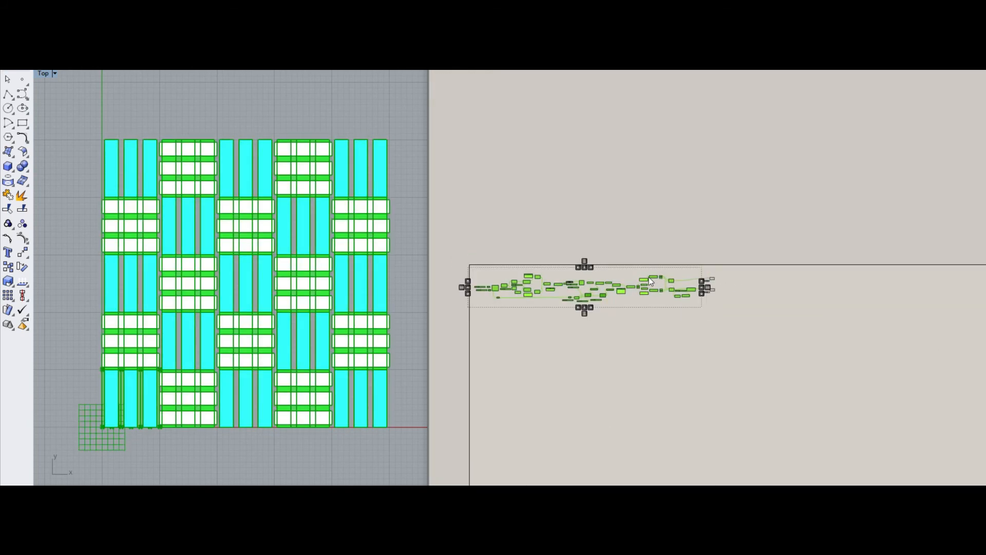
{"action": "scroll", "coordinate": [627, 278], "scroll_direction": "up", "scroll_amount": 3}
{"action": "middle_click", "coordinate": [626, 278]}
{"action": "left_click", "coordinate": [656, 243]}
{"action": "left_click", "coordinate": [534, 253]}
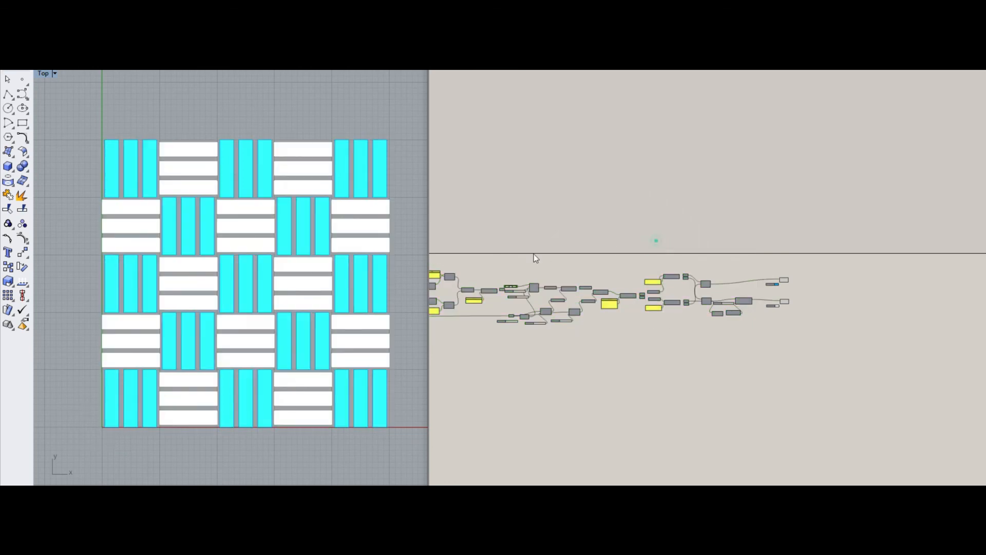
{"action": "key", "text": "ctrl+alt+r"}
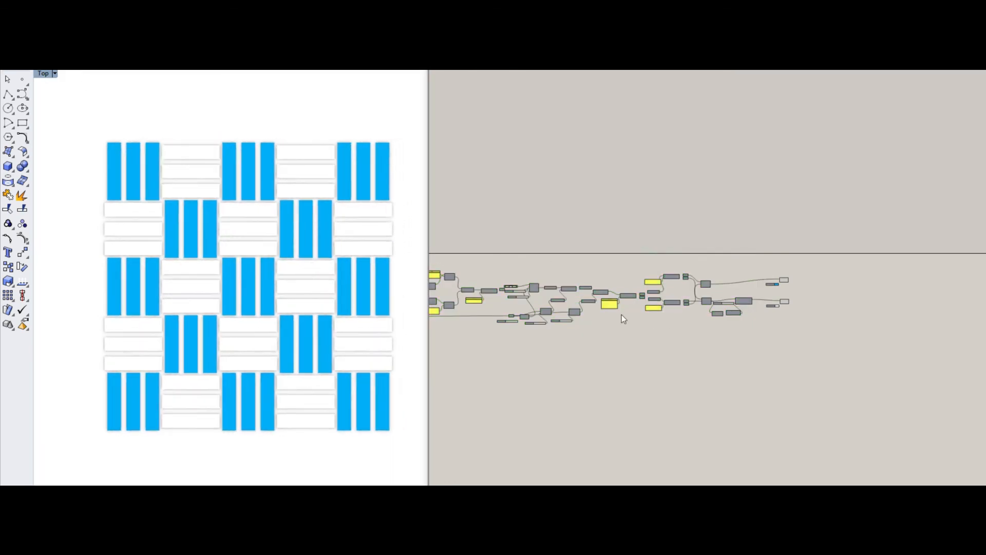
- Set the lower Colour Swatch to amber with hue 45, saturation 98 and value 100
{"action": "scroll", "coordinate": [764, 311], "scroll_direction": "up", "scroll_amount": 3}
{"action": "scroll", "coordinate": [791, 297], "scroll_direction": "up", "scroll_amount": 3}
{"action": "left_click", "coordinate": [789, 296]}
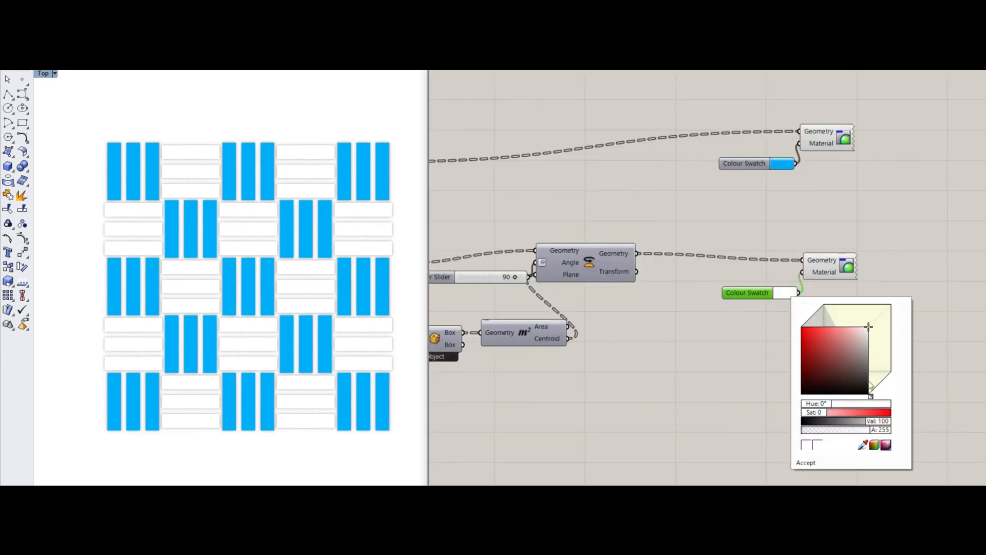
{"action": "left_click_drag", "start_coordinate": [871, 399], "coordinate": [875, 396]}
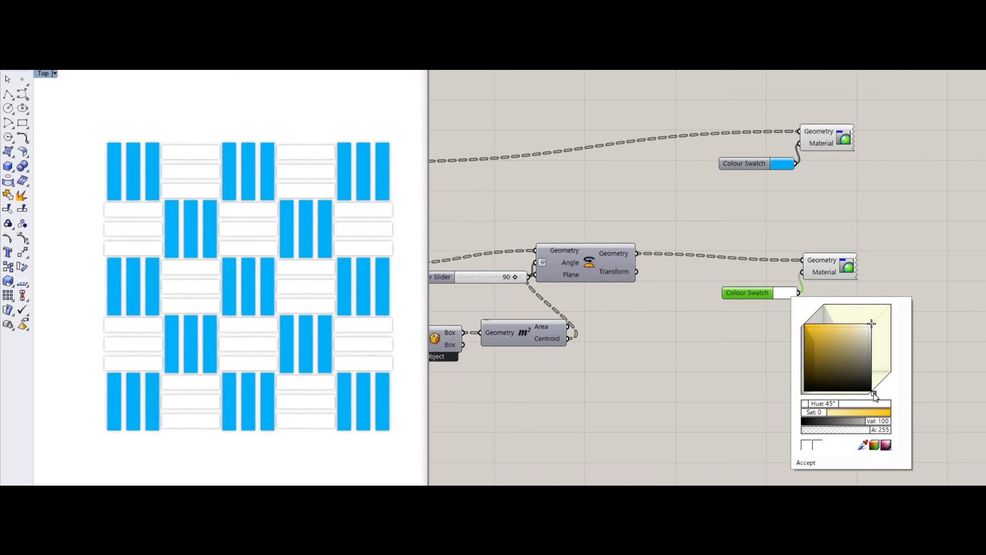
{"action": "left_click_drag", "start_coordinate": [872, 326], "coordinate": [806, 313]}
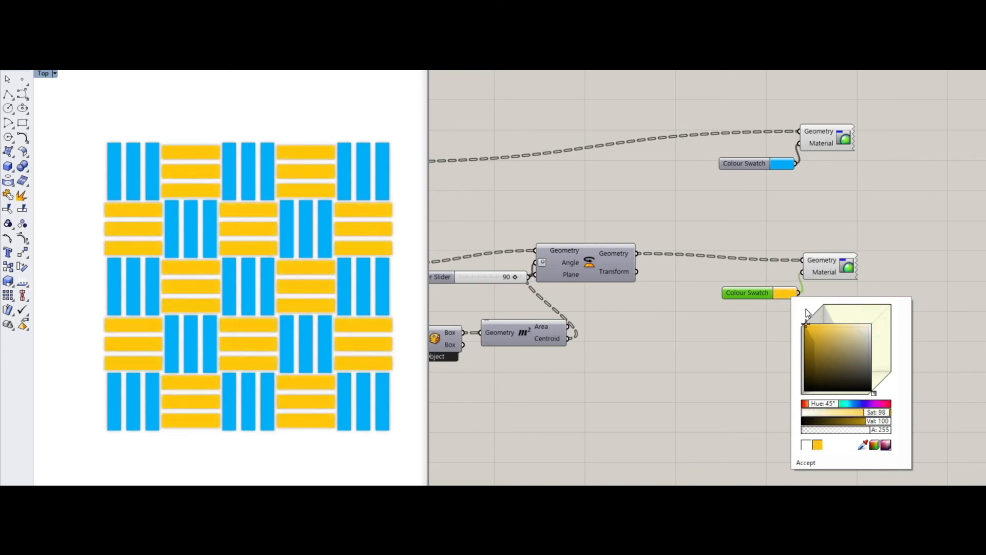
{"action": "left_click", "coordinate": [598, 365]}
{"action": "scroll", "coordinate": [514, 349], "scroll_direction": "up", "scroll_amount": 1}
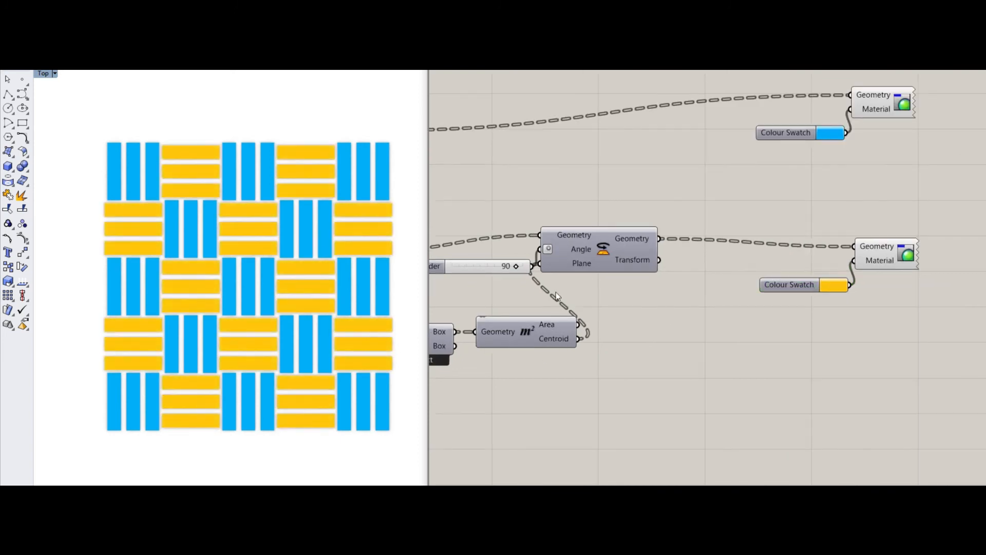
- Try different rotation angles on the Rotate component's Number Slider and return it to 90
{"action": "scroll", "coordinate": [556, 296], "scroll_direction": "down", "scroll_amount": 1}
{"action": "right_click_drag", "start_coordinate": [359, 296], "coordinate": [356, 297]}
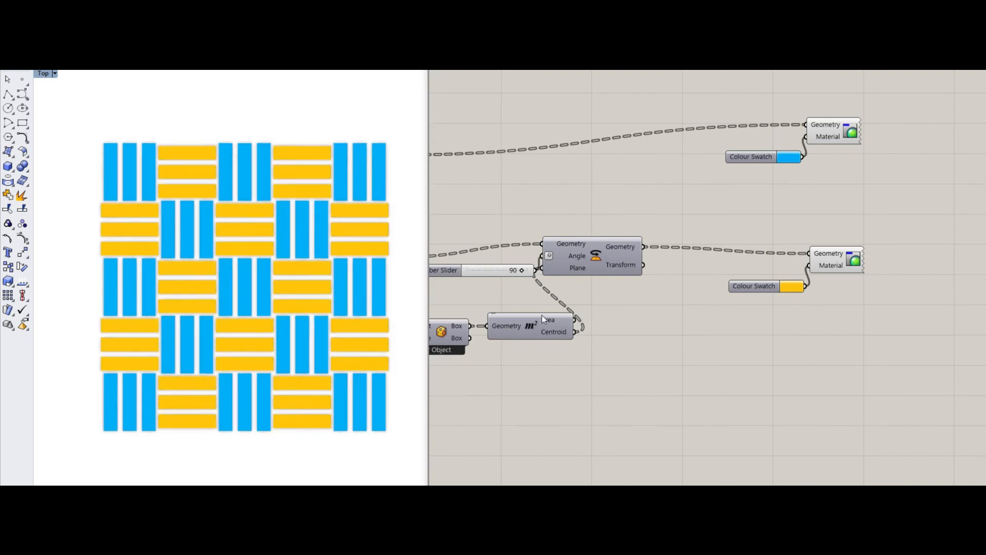
{"action": "right_click_drag", "start_coordinate": [541, 315], "coordinate": [780, 288]}
{"action": "right_click_drag", "start_coordinate": [633, 289], "coordinate": [750, 299]}
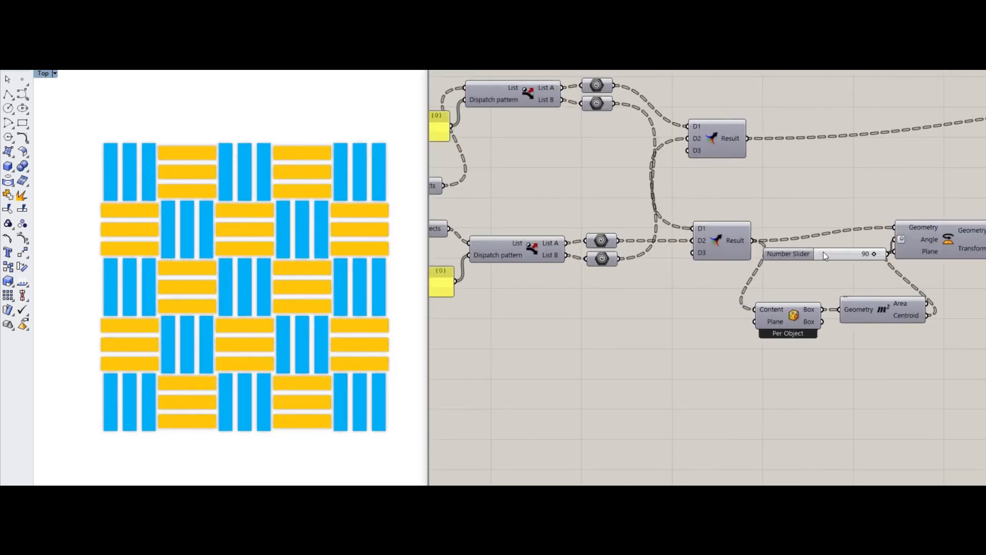
{"action": "left_click_drag", "start_coordinate": [823, 253], "coordinate": [864, 263]}
{"action": "scroll", "coordinate": [814, 280], "scroll_direction": "down", "scroll_amount": 3}
{"action": "right_click_drag", "start_coordinate": [704, 285], "coordinate": [851, 270]}
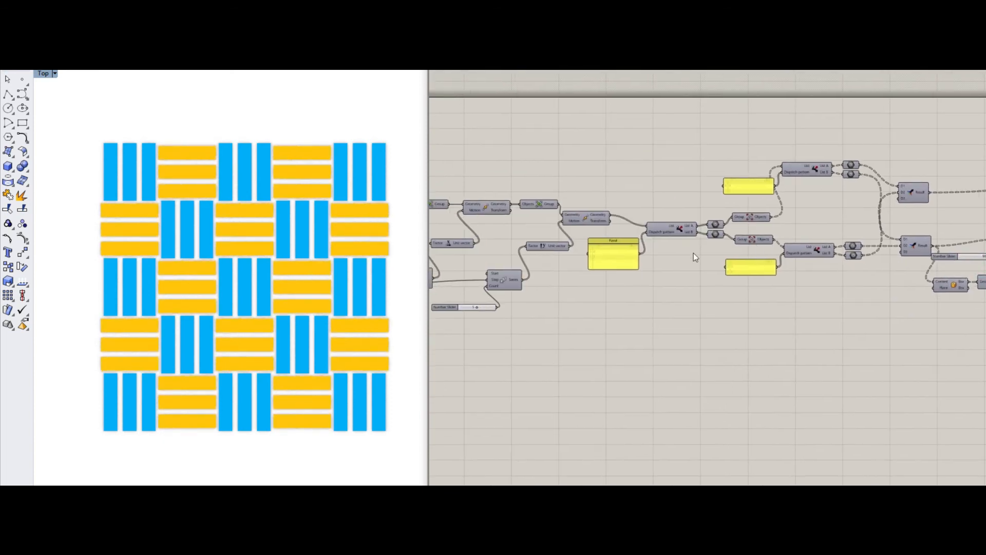
- Try different counts on the Y-direction and X-direction Series sliders and return both to 5
{"action": "right_click_drag", "start_coordinate": [605, 269], "coordinate": [841, 244]}
{"action": "right_click_drag", "start_coordinate": [677, 299], "coordinate": [744, 293]}
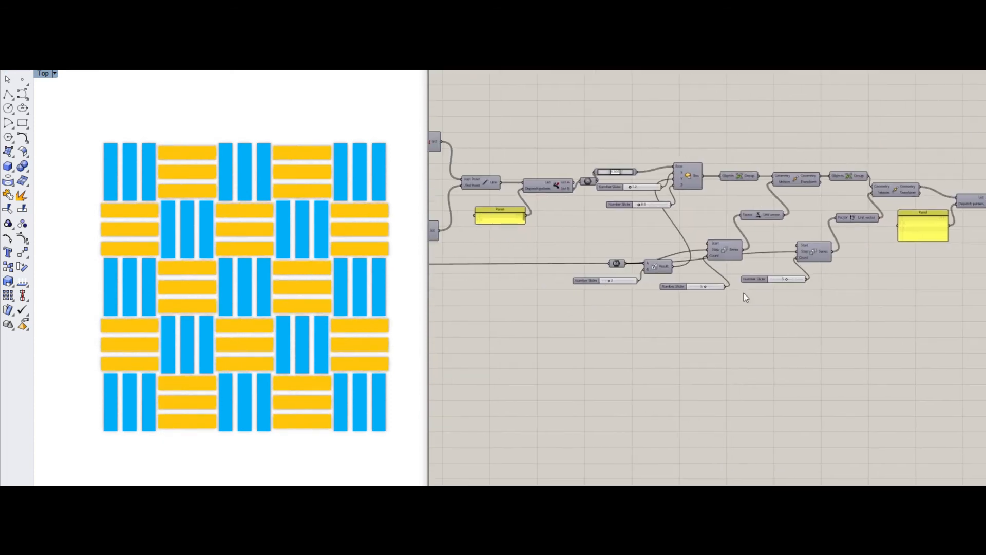
{"action": "scroll", "coordinate": [779, 280], "scroll_direction": "up", "scroll_amount": 3}
{"action": "left_click", "coordinate": [774, 281]}
{"action": "left_click_drag", "start_coordinate": [768, 280], "coordinate": [787, 300]}
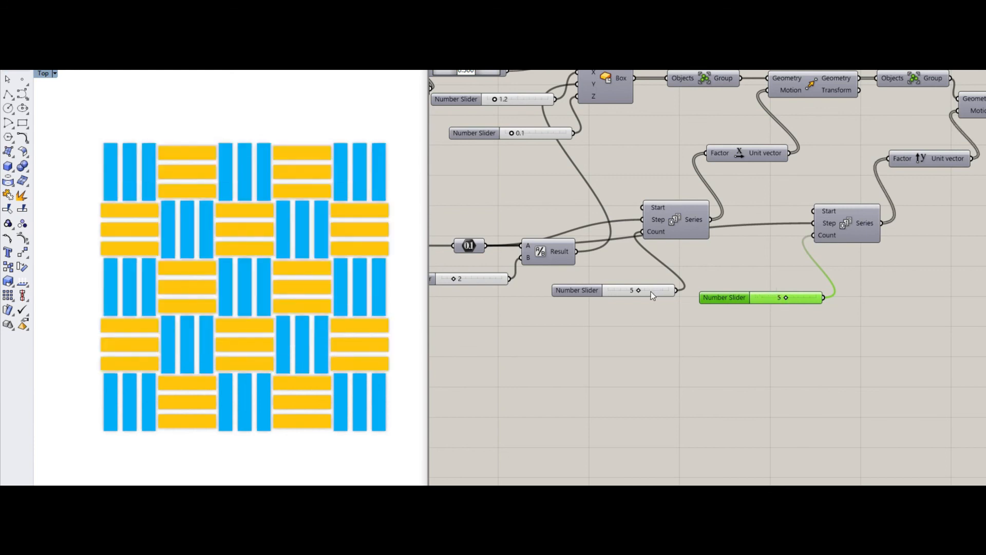
{"action": "mouse_move", "coordinate": [648, 291]}
{"action": "left_mouse_down"}
{"action": "mouse_move", "coordinate": [624, 292]}
{"action": "mouse_move", "coordinate": [649, 291]}
{"action": "mouse_move", "coordinate": [636, 292]}
{"action": "left_mouse_up"}
{"action": "left_click", "coordinate": [602, 337]}
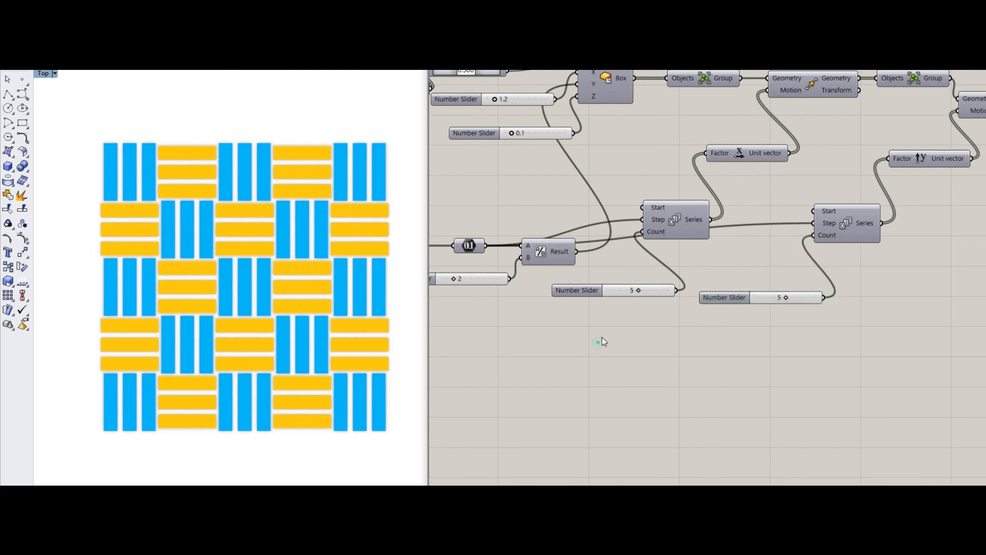
- Set the box Z slider to 0.3 and inspect the pattern from an angle in the Perspective viewport with Rendered display
{"action": "scroll", "coordinate": [601, 331], "scroll_direction": "down", "scroll_amount": 2}
{"action": "scroll", "coordinate": [534, 188], "scroll_direction": "up", "scroll_amount": 4}
{"action": "mouse_move", "coordinate": [531, 189]}
{"action": "left_mouse_down"}
{"action": "mouse_move", "coordinate": [559, 190]}
{"action": "mouse_move", "coordinate": [550, 190]}
{"action": "left_mouse_up"}
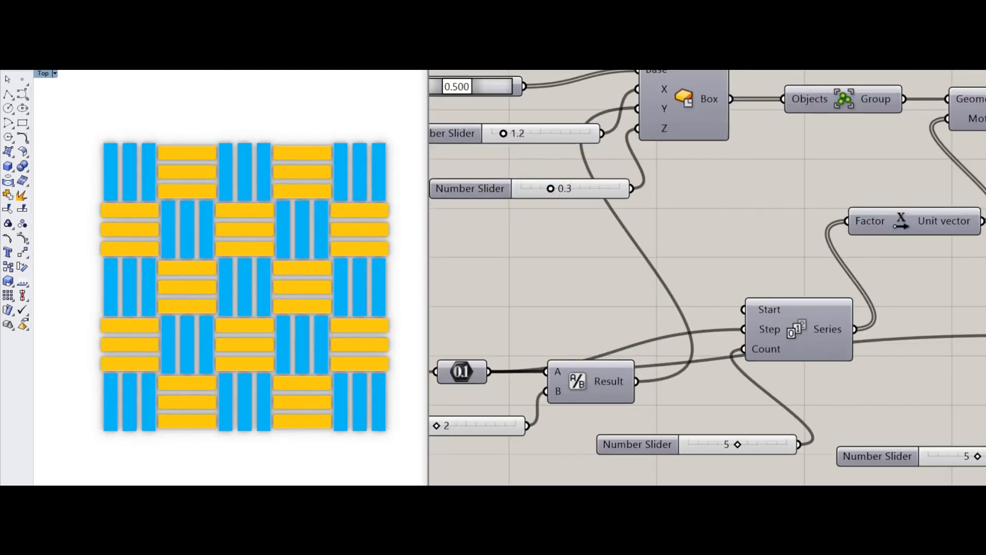
{"action": "key", "text": "ctrl+F4"}
{"action": "scroll", "coordinate": [247, 359], "scroll_direction": "down", "scroll_amount": 12}
{"action": "scroll", "coordinate": [292, 353], "scroll_direction": "up", "scroll_amount": 10}
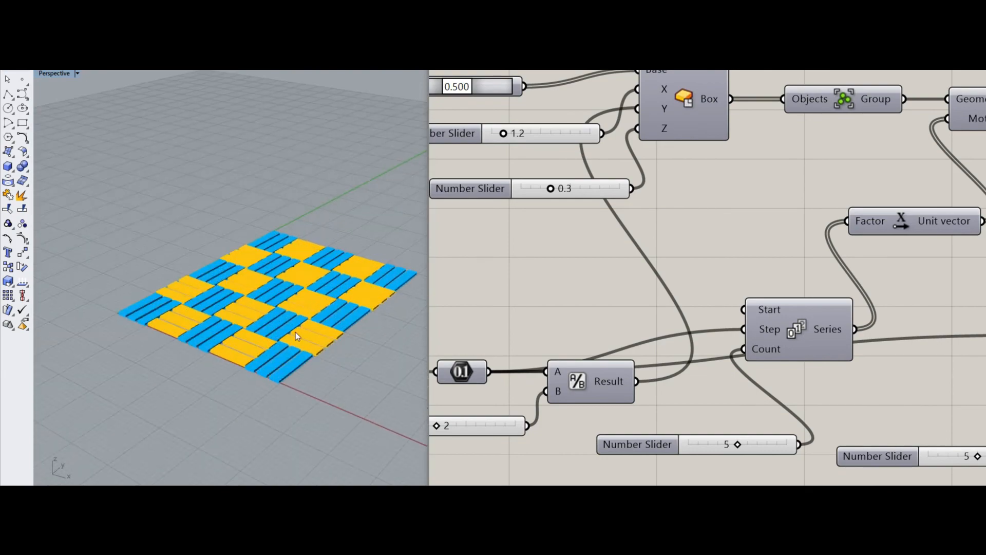
{"action": "right_click_drag", "start_coordinate": [295, 333], "coordinate": [305, 329]}
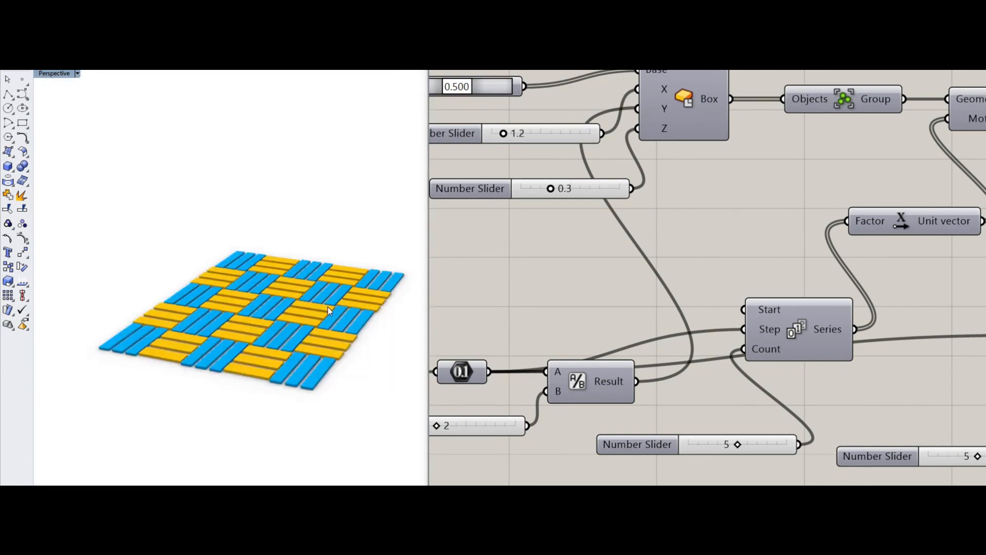
{"action": "right_click_drag", "start_coordinate": [327, 308], "coordinate": [309, 302]}
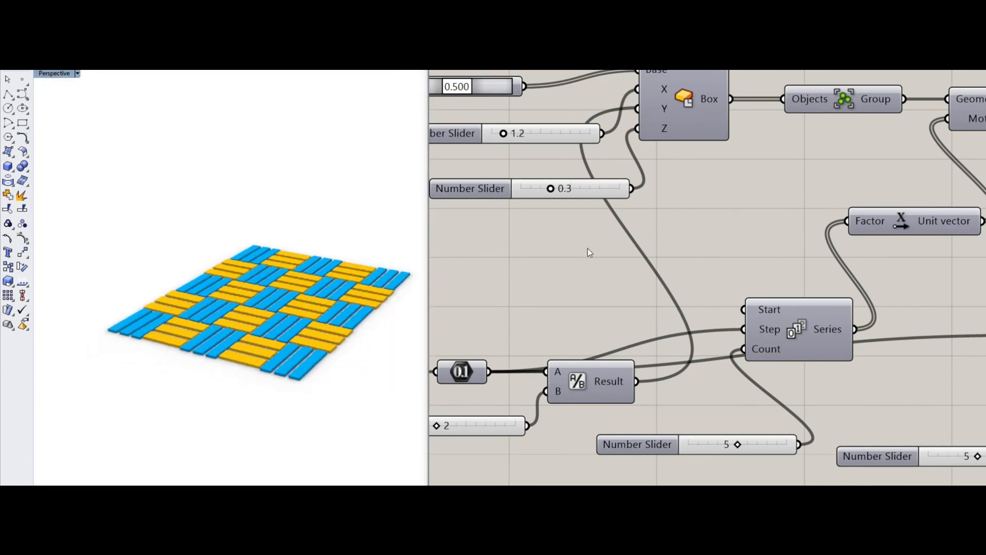
- Try a box Z value of 0.5, then return to the Top viewport and set Z back to 0.1
{"action": "left_click_drag", "start_coordinate": [549, 191], "coordinate": [571, 198]}
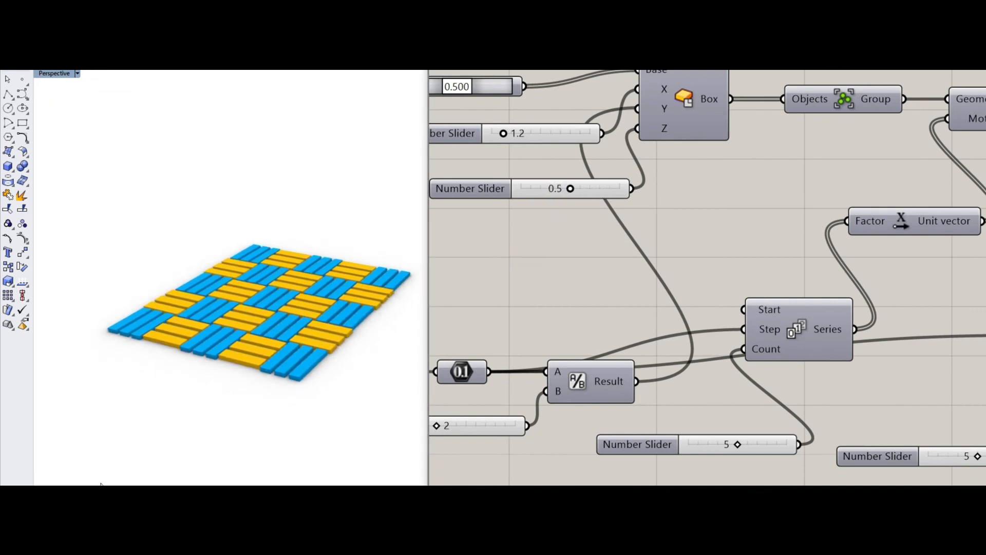
{"action": "key", "text": "ctrl+F1"}
{"action": "right_click_drag", "start_coordinate": [562, 249], "coordinate": [695, 248]}
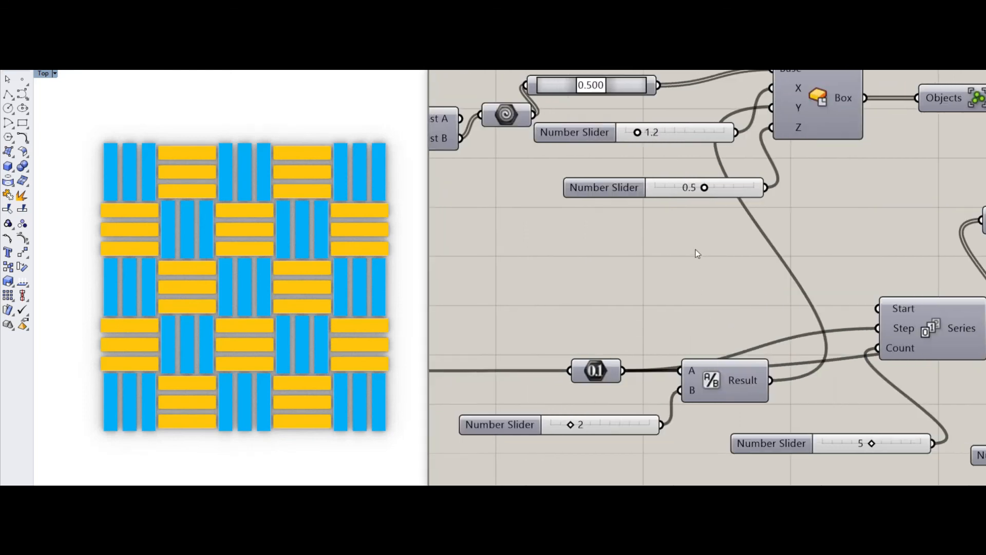
{"action": "left_click_drag", "start_coordinate": [704, 190], "coordinate": [668, 191]}
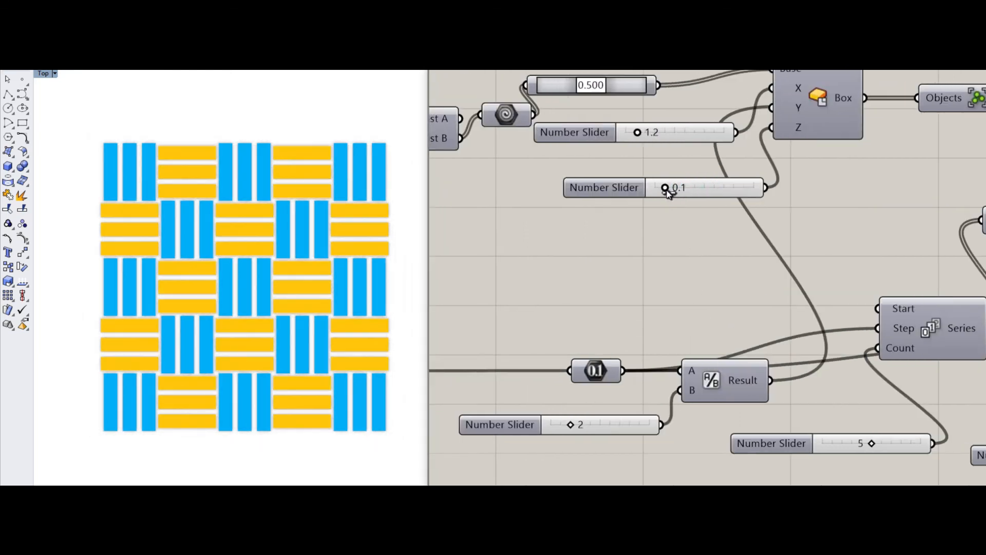
- Set the box X slider to 0.9 to narrow the strips and bring the whole definition into view
{"action": "scroll", "coordinate": [593, 267], "scroll_direction": "down", "scroll_amount": 3}
{"action": "scroll", "coordinate": [593, 263], "scroll_direction": "down", "scroll_amount": 3}
{"action": "right_click_drag", "start_coordinate": [593, 264], "coordinate": [435, 270]}
{"action": "scroll", "coordinate": [643, 238], "scroll_direction": "up", "scroll_amount": 6}
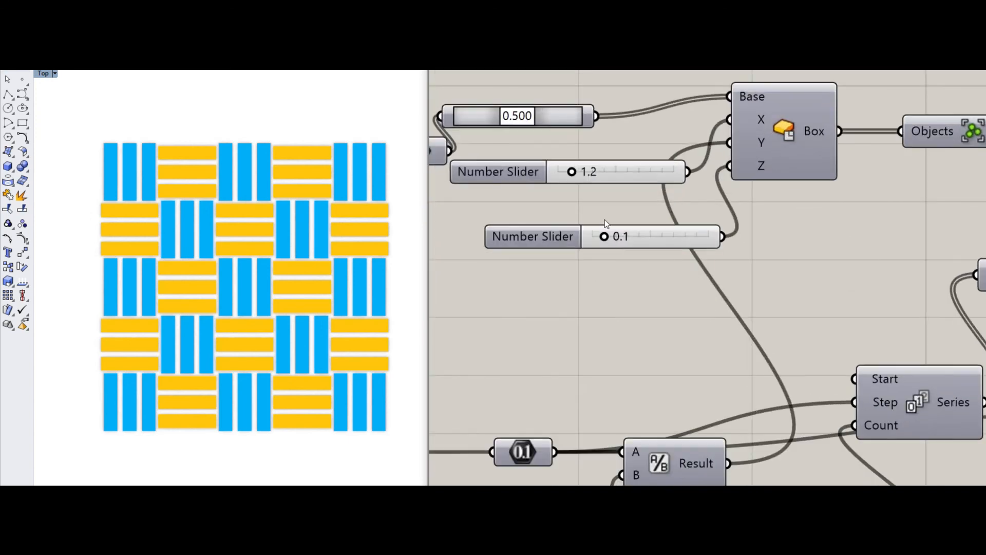
{"action": "mouse_move", "coordinate": [590, 216]}
{"action": "left_mouse_down"}
{"action": "mouse_move", "coordinate": [572, 213]}
{"action": "mouse_move", "coordinate": [619, 217]}
{"action": "mouse_move", "coordinate": [576, 219]}
{"action": "mouse_move", "coordinate": [584, 222]}
{"action": "left_mouse_up"}
{"action": "scroll", "coordinate": [603, 249], "scroll_direction": "down", "scroll_amount": 10}
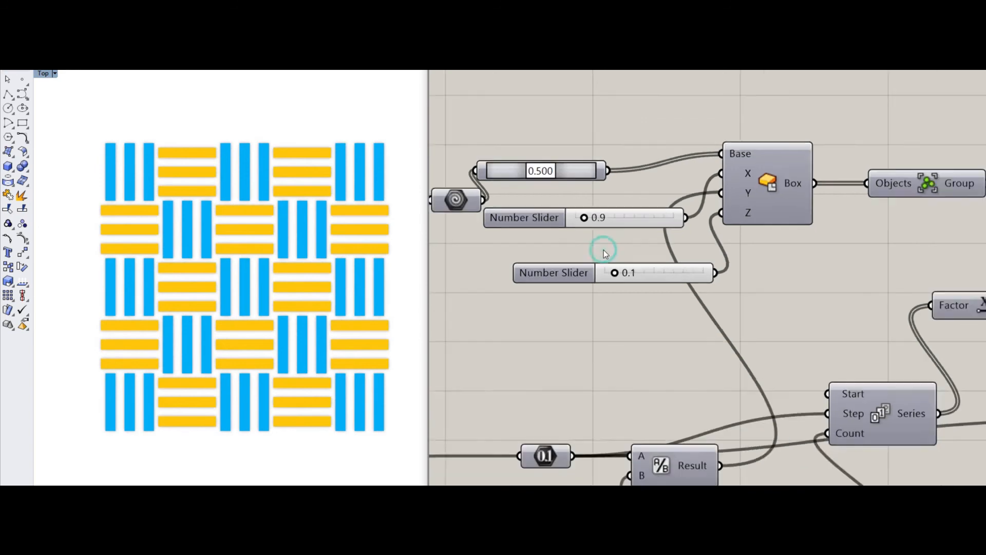
{"action": "right_click_drag", "start_coordinate": [620, 253], "coordinate": [664, 280]}
{"action": "scroll", "coordinate": [650, 281], "scroll_direction": "up", "scroll_amount": 1}
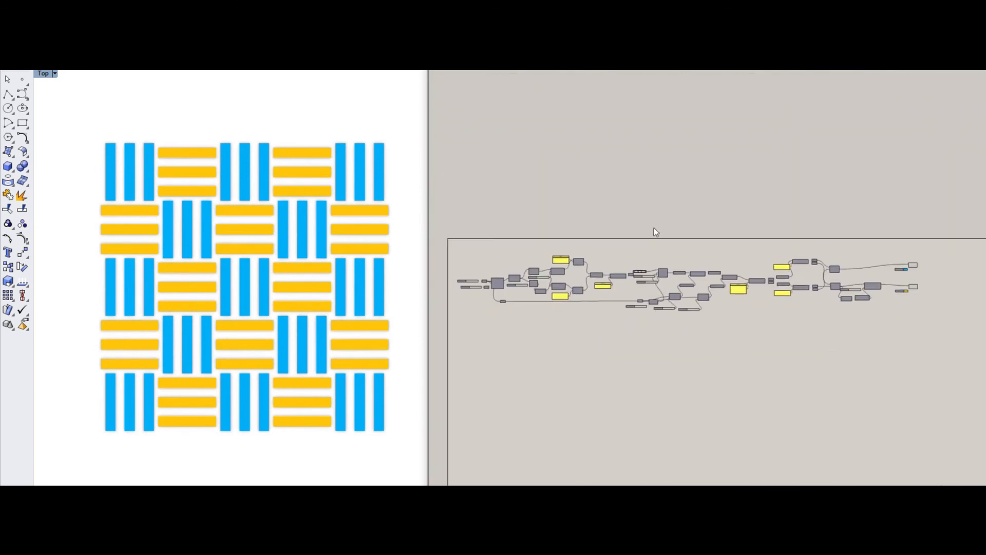